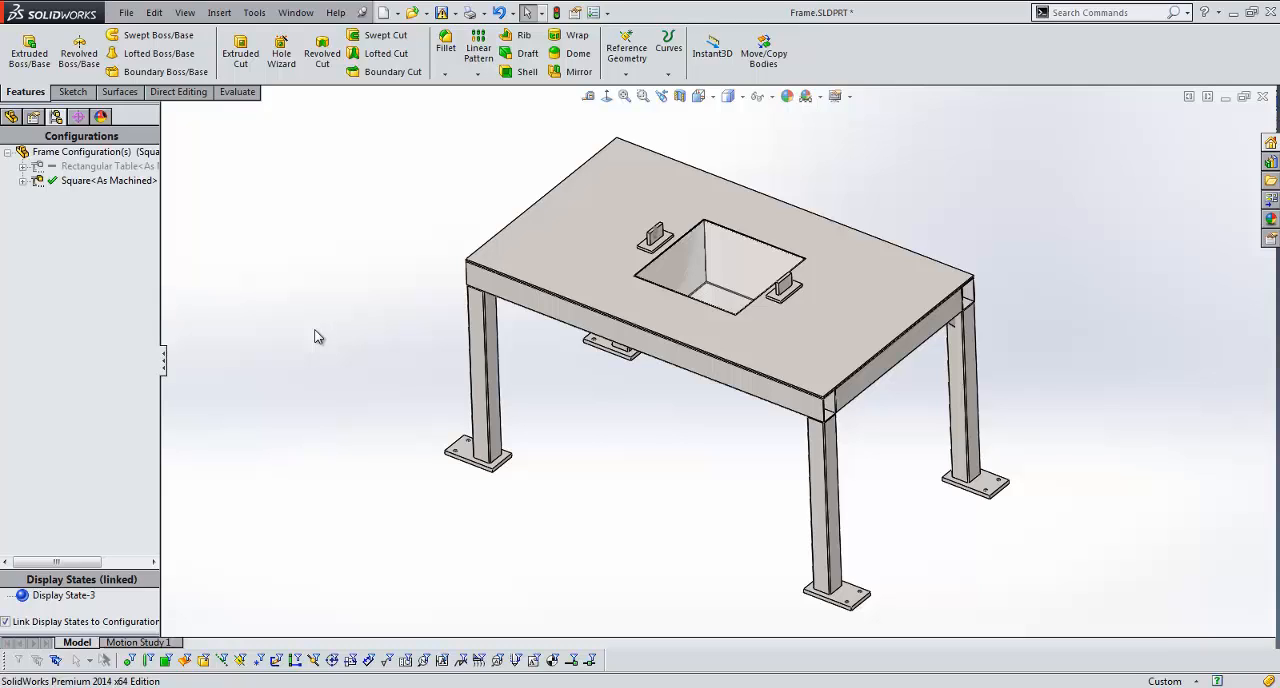
Step: Link the table frame's length dimension D2@3DSketch1 to D1@3DSketch1 with an equation for this configuration only, and rebuild the part
left_click(566, 318)
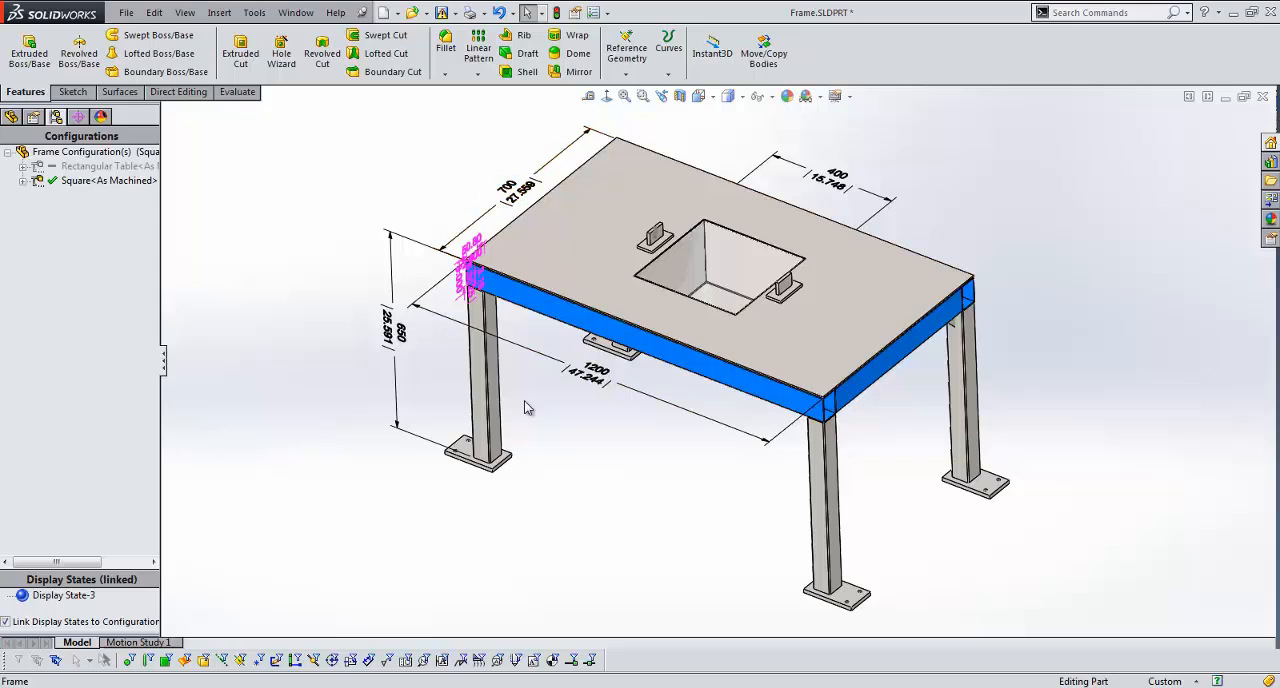
double_click(597, 388)
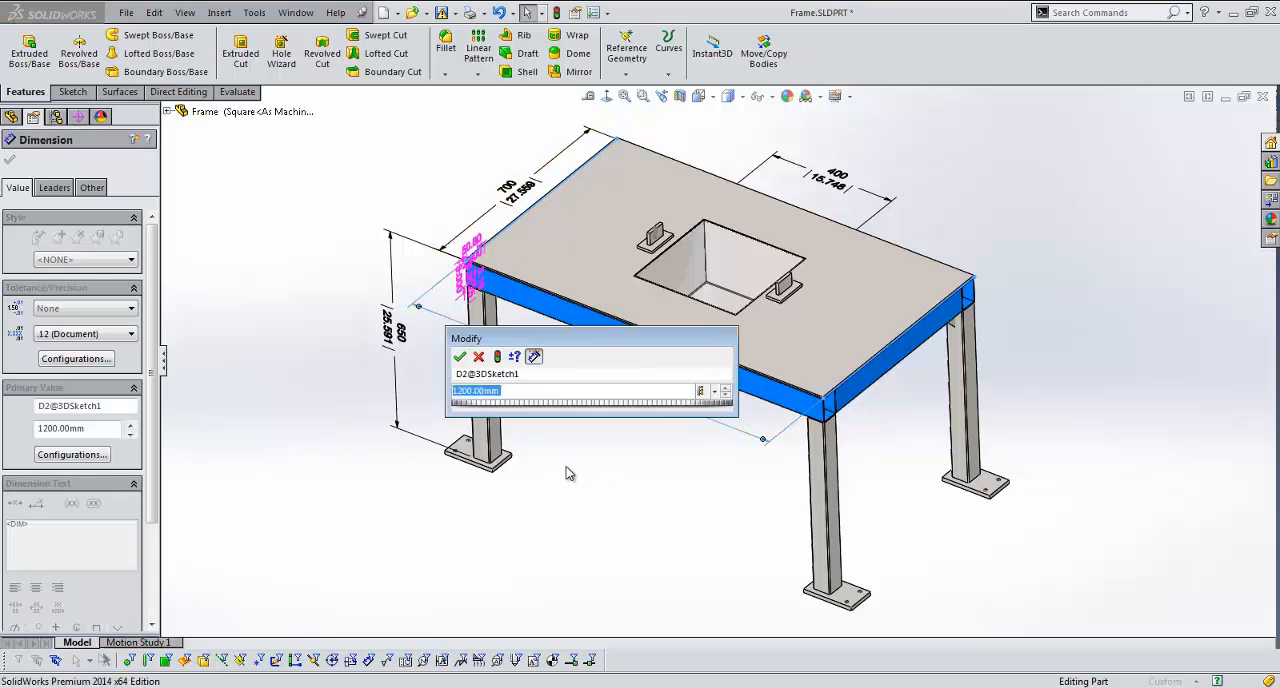
type("=")
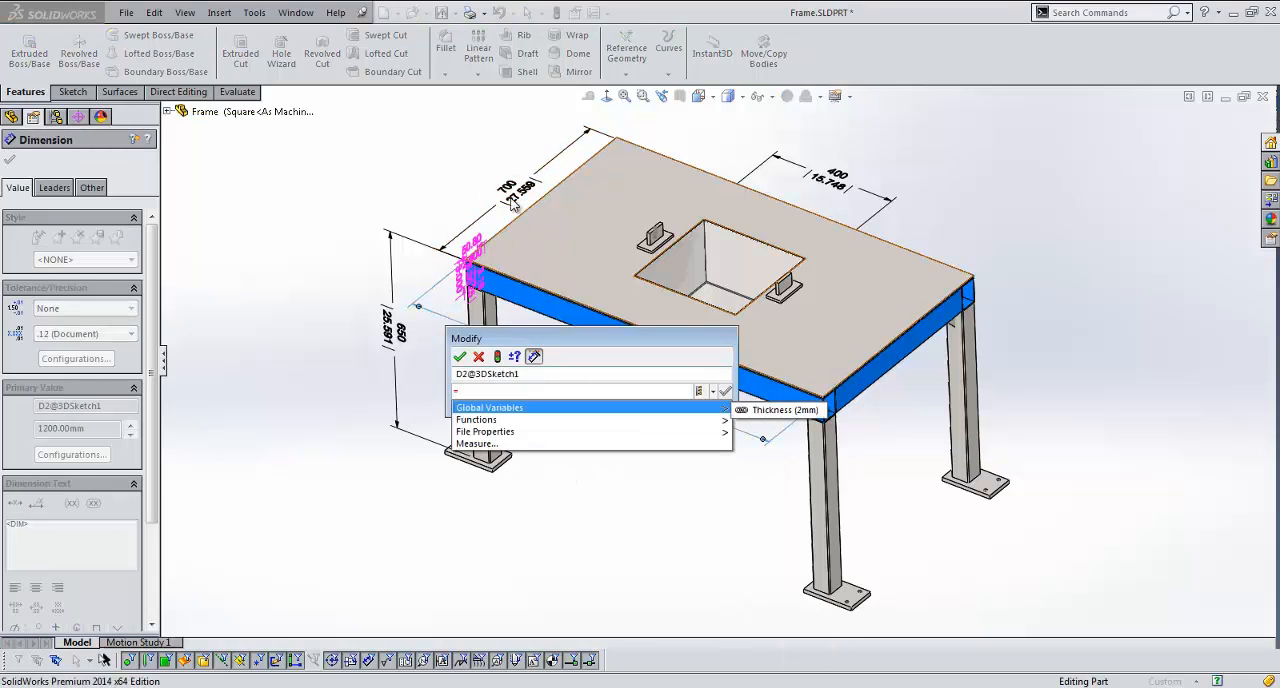
left_click(512, 201)
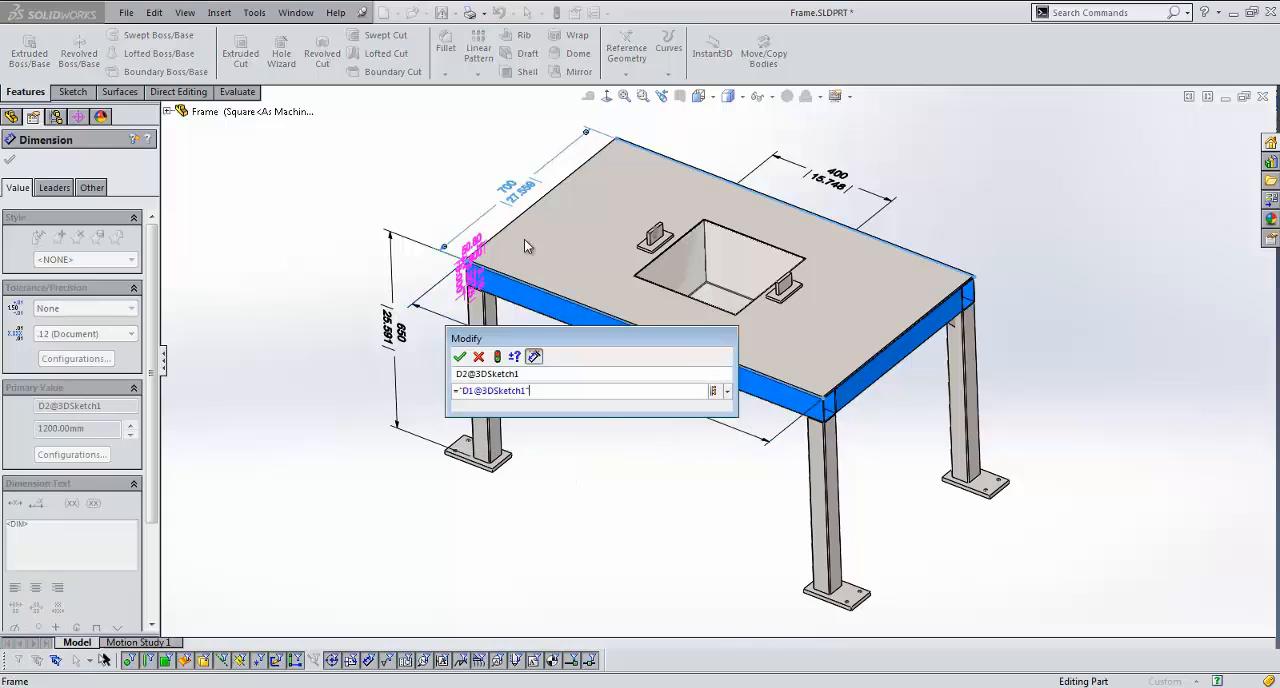
left_click(728, 392)
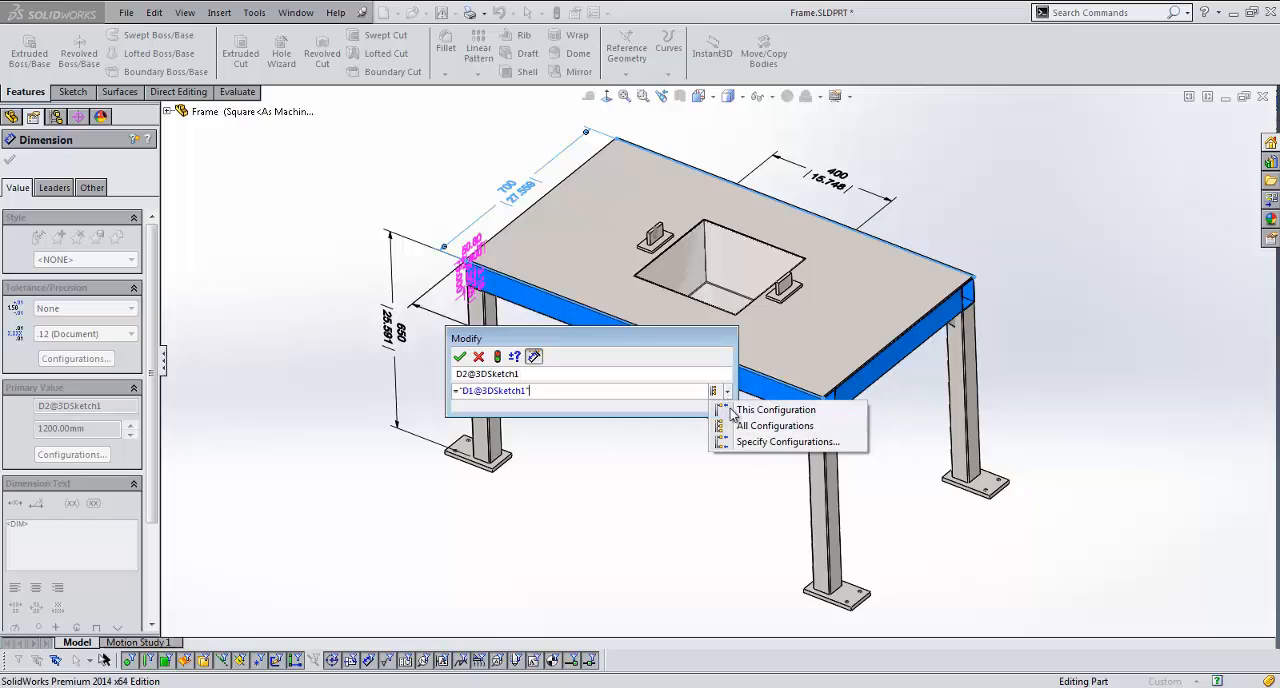
left_click(772, 412)
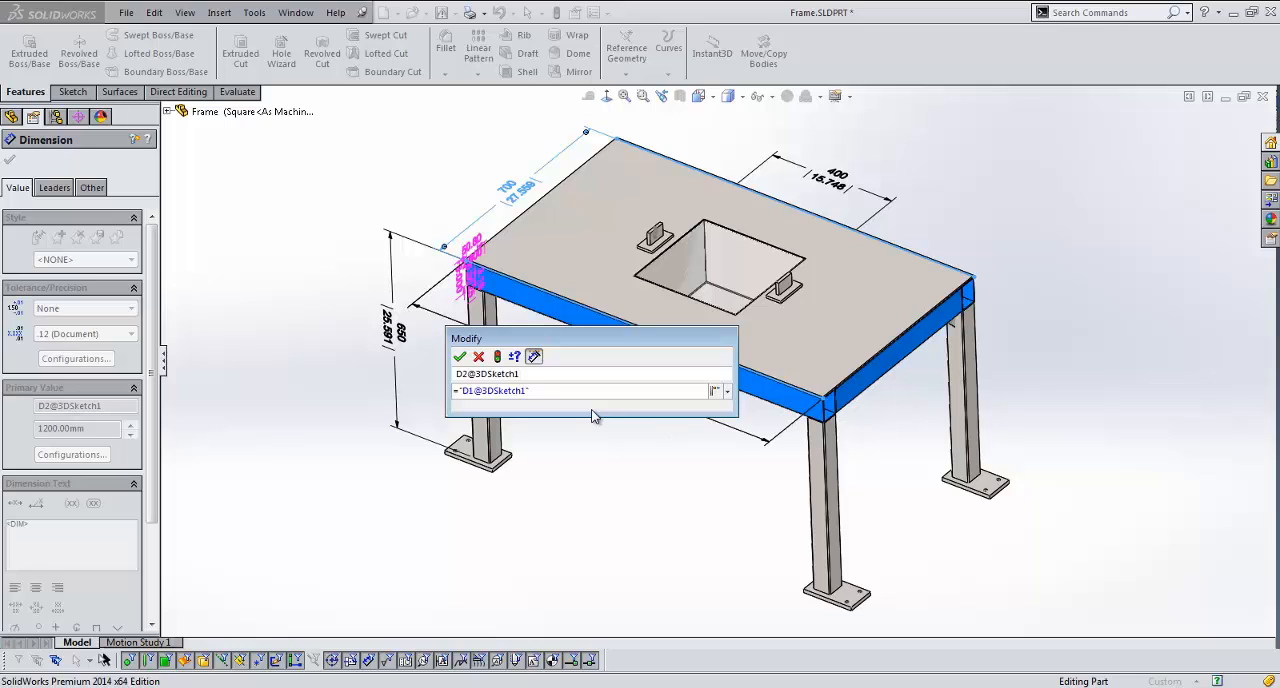
left_click(459, 356)
key("ctrl+b")
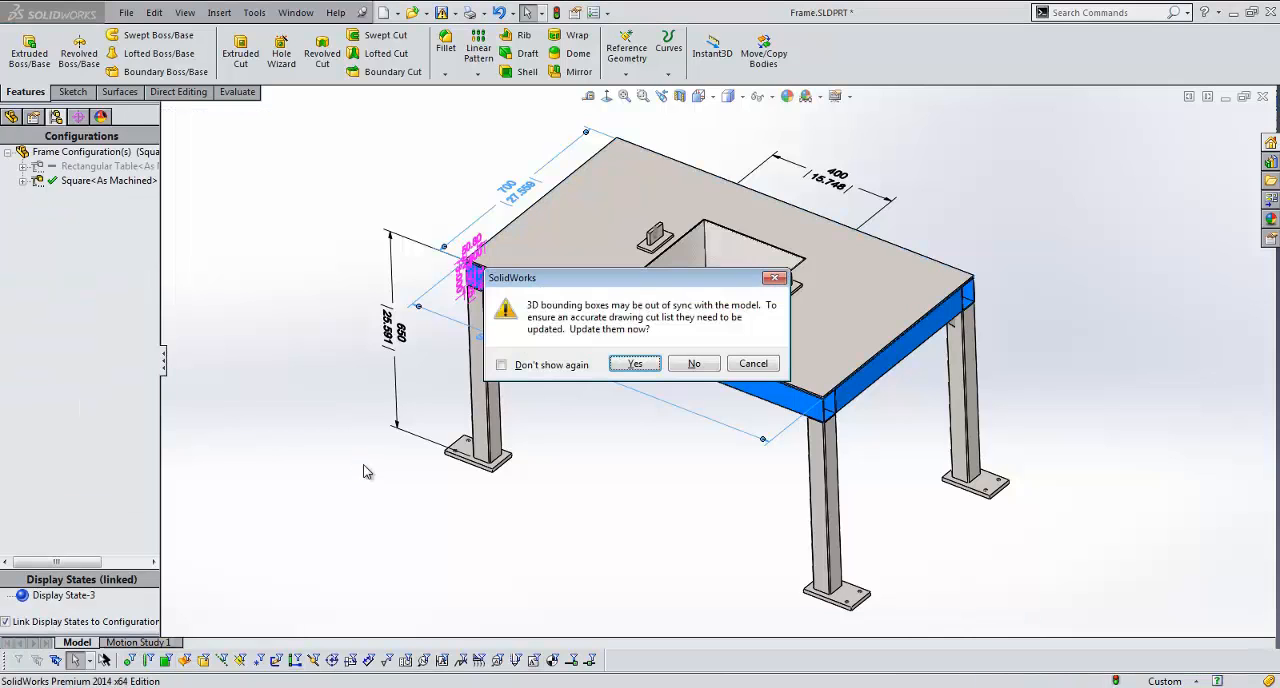
left_click(548, 365)
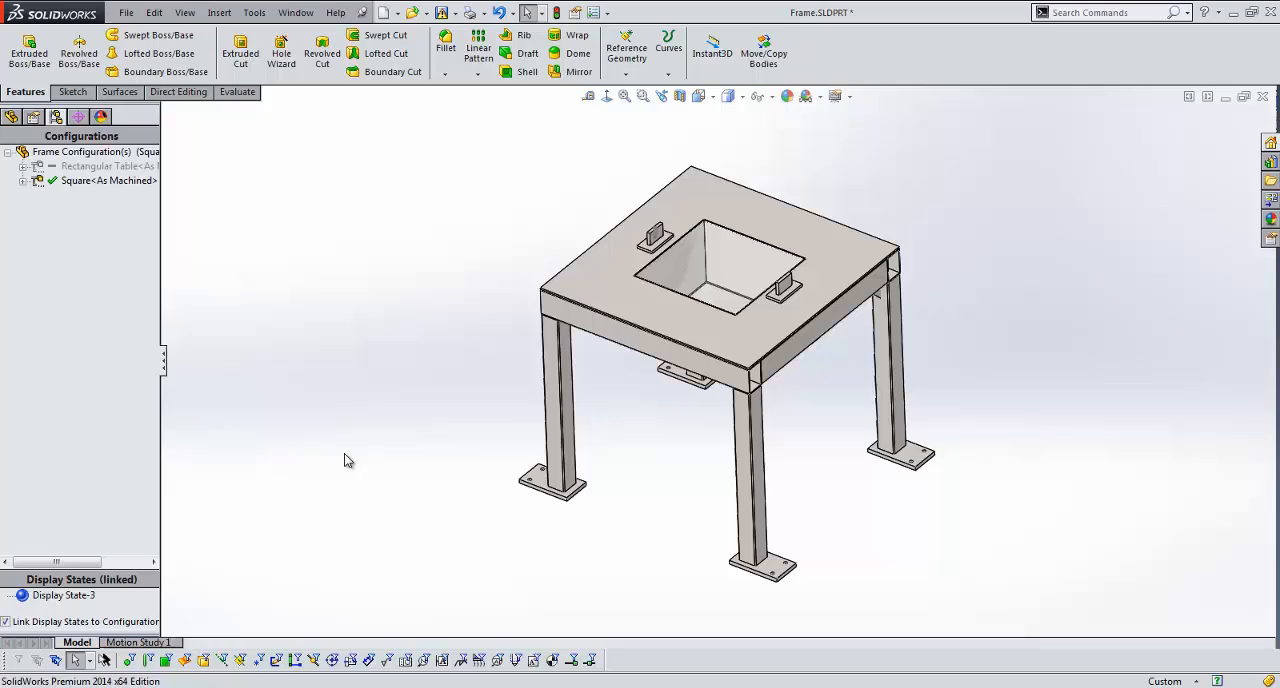
Step: Activate the Rectangular Table configuration and compare the equations of the Square<As Machined> and Rectangular Table configurations
double_click(92, 166)
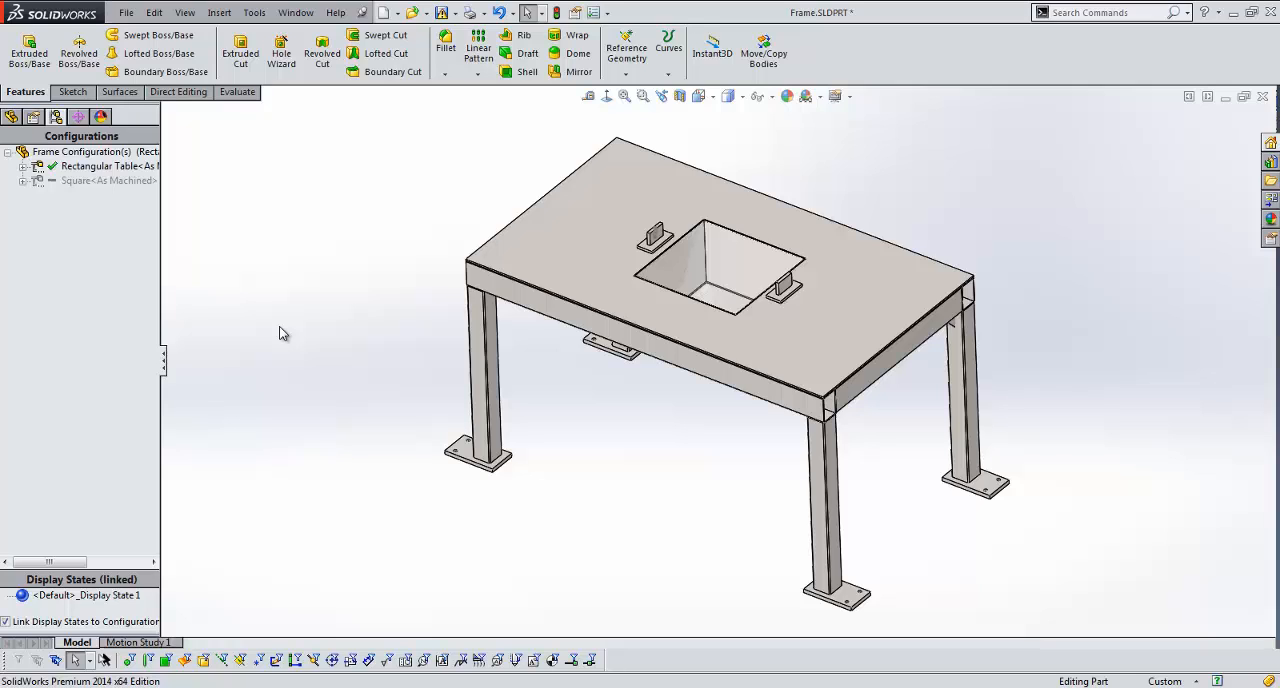
left_click(254, 12)
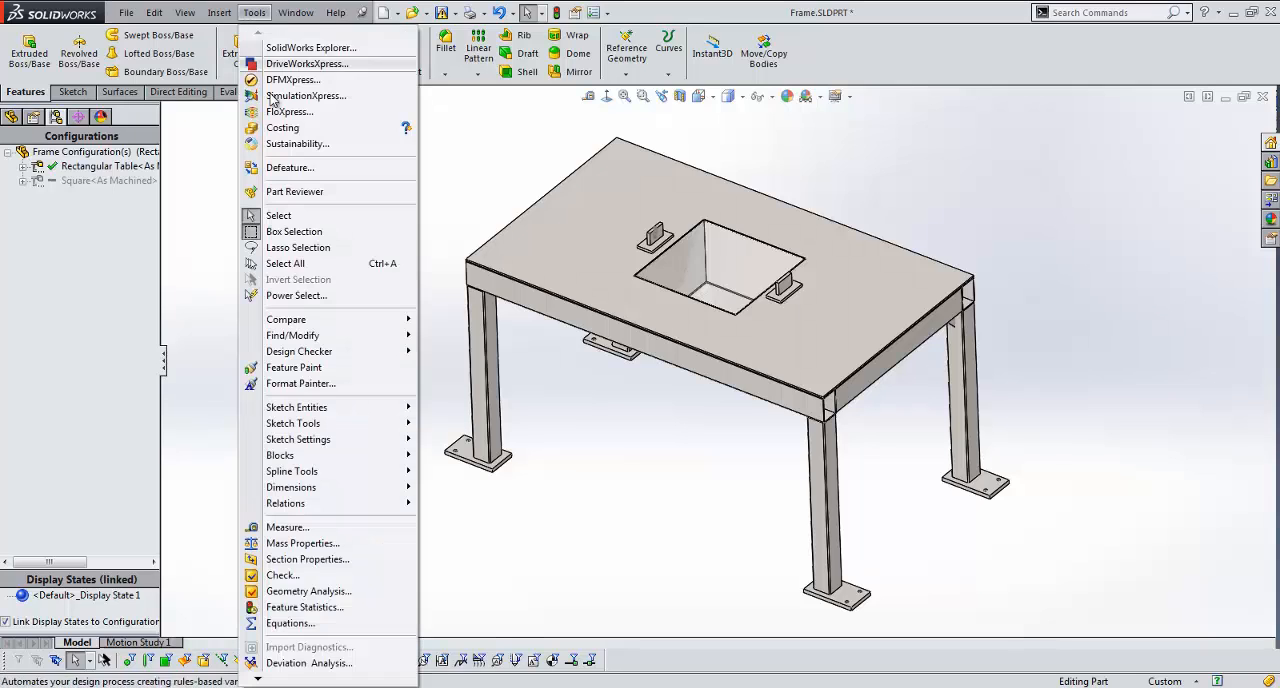
left_click(337, 623)
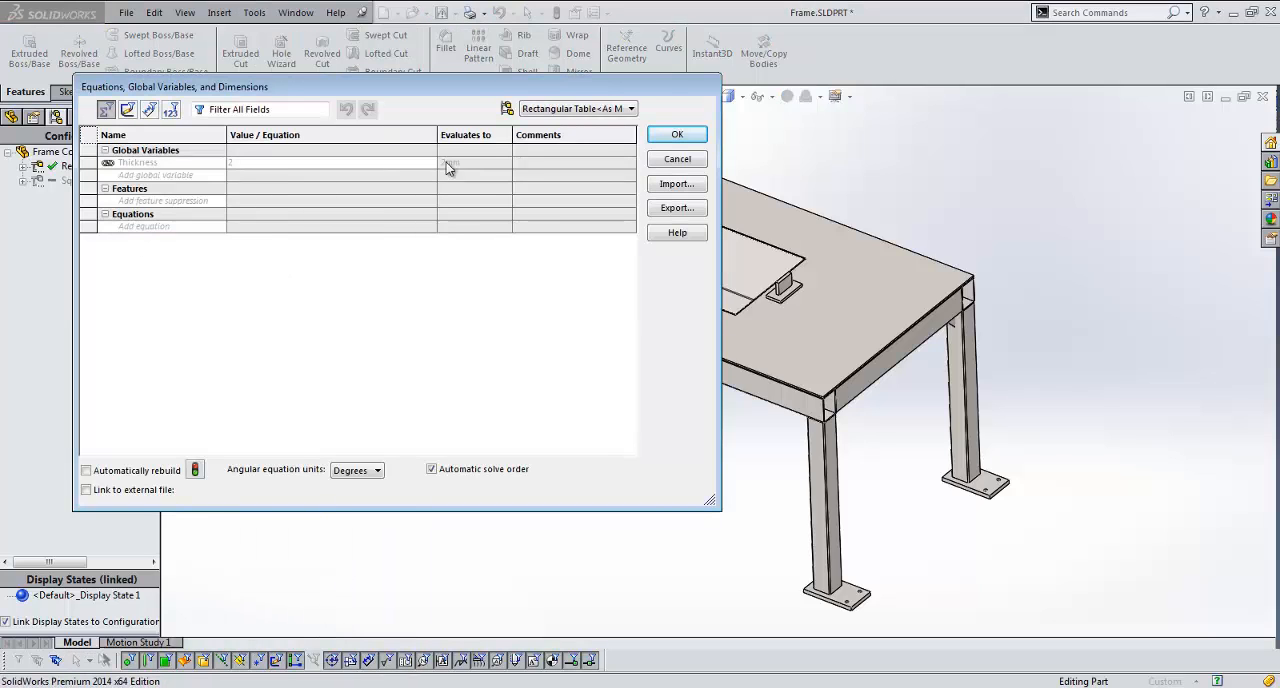
left_click(606, 112)
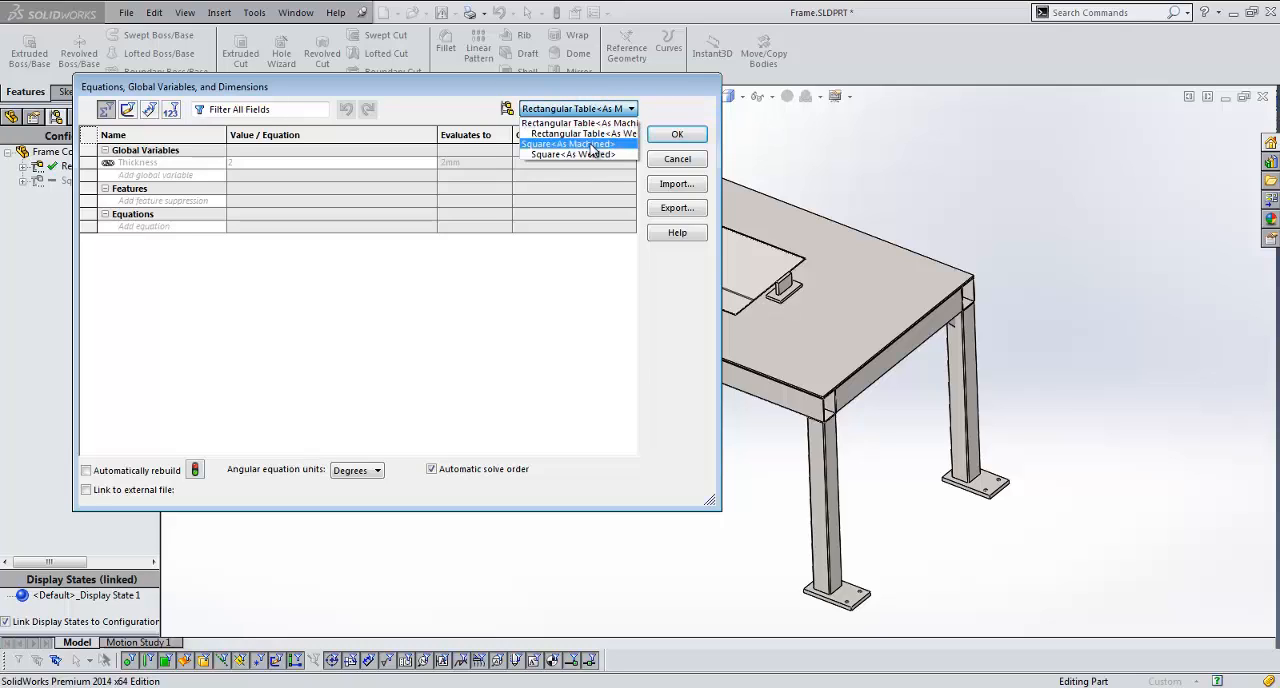
left_click(589, 144)
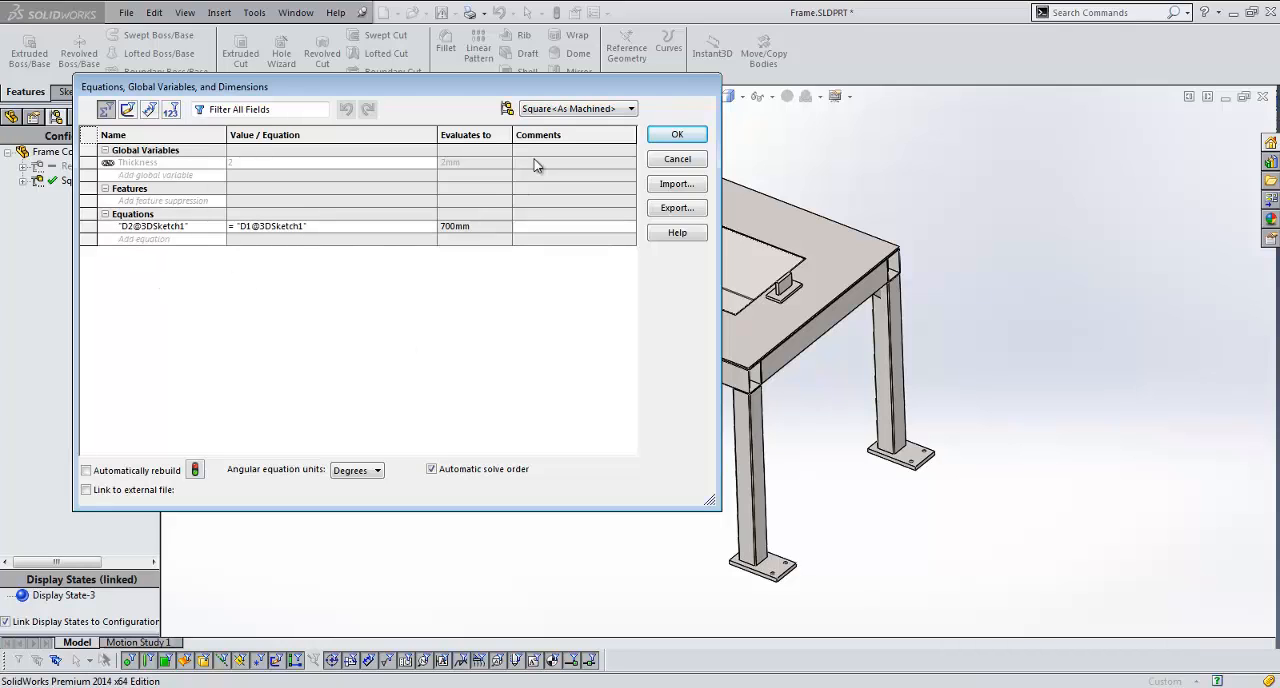
left_click(576, 110)
left_click(568, 125)
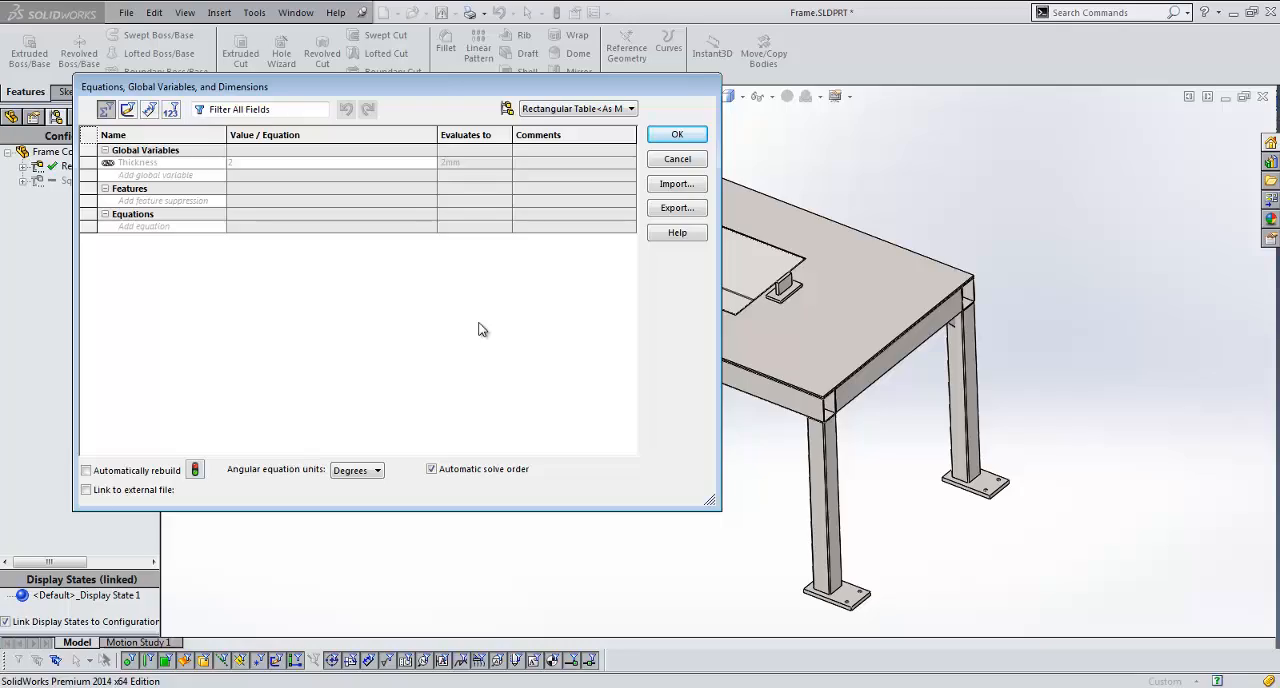
left_click(677, 136)
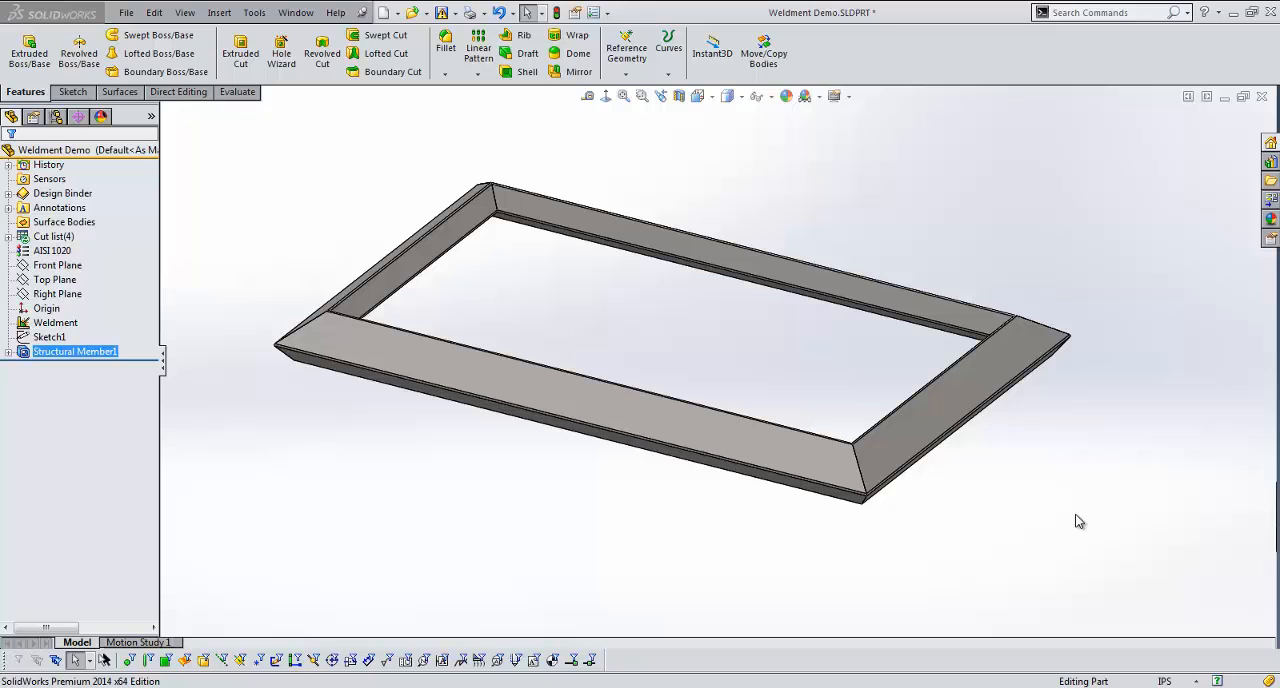
Step: Open the structural member of the Weldment Demo frame for editing and examine its profile placement at the corner
left_click(40, 337, "ctrl")
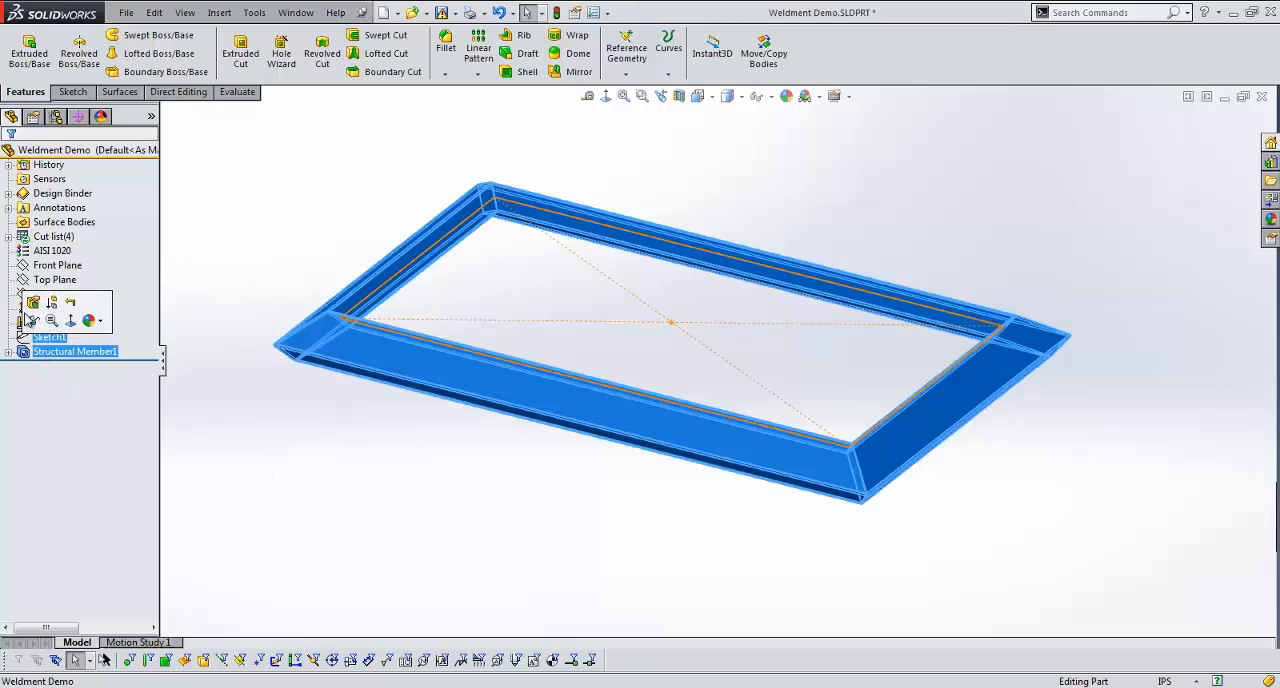
left_click(33, 302)
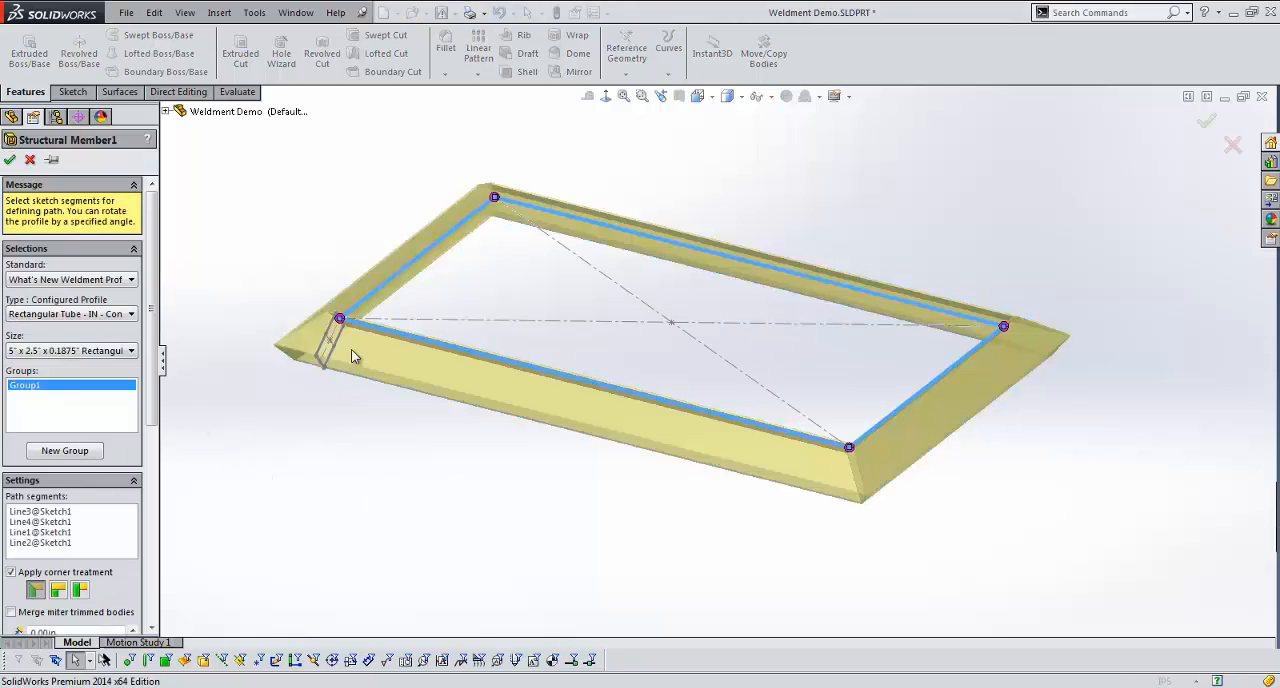
scroll(345, 335, "down", 4)
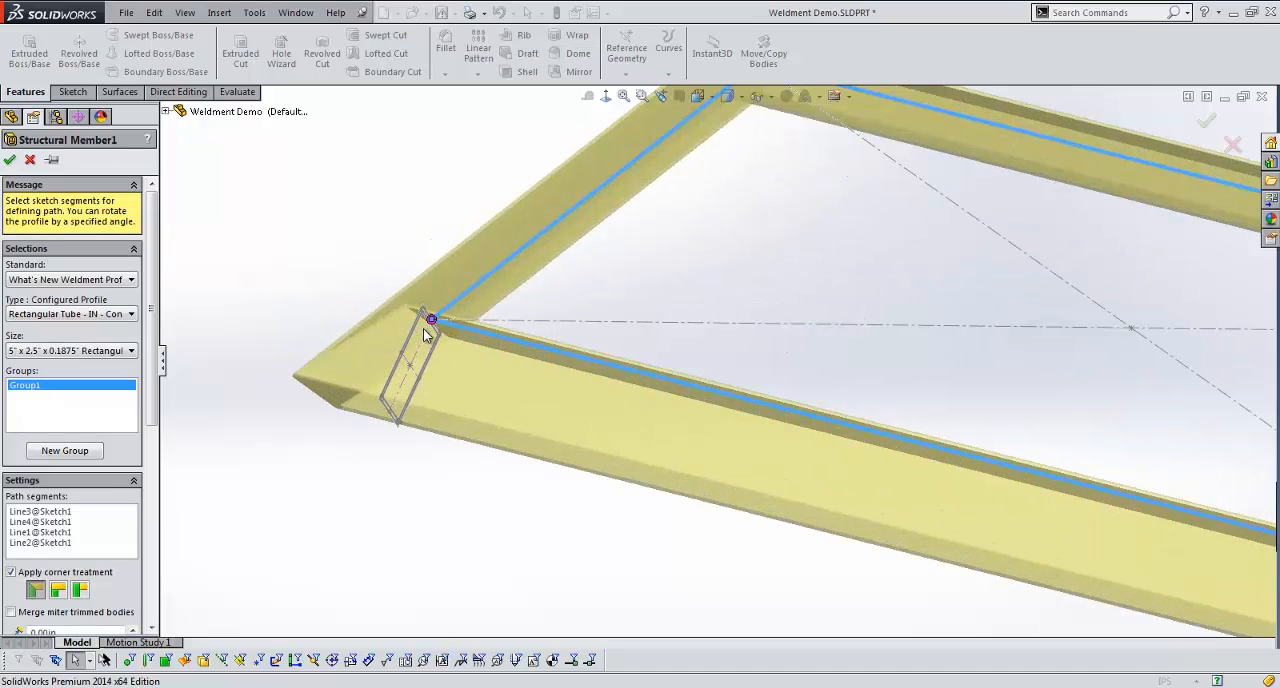
scroll(730, 455, "up", 3)
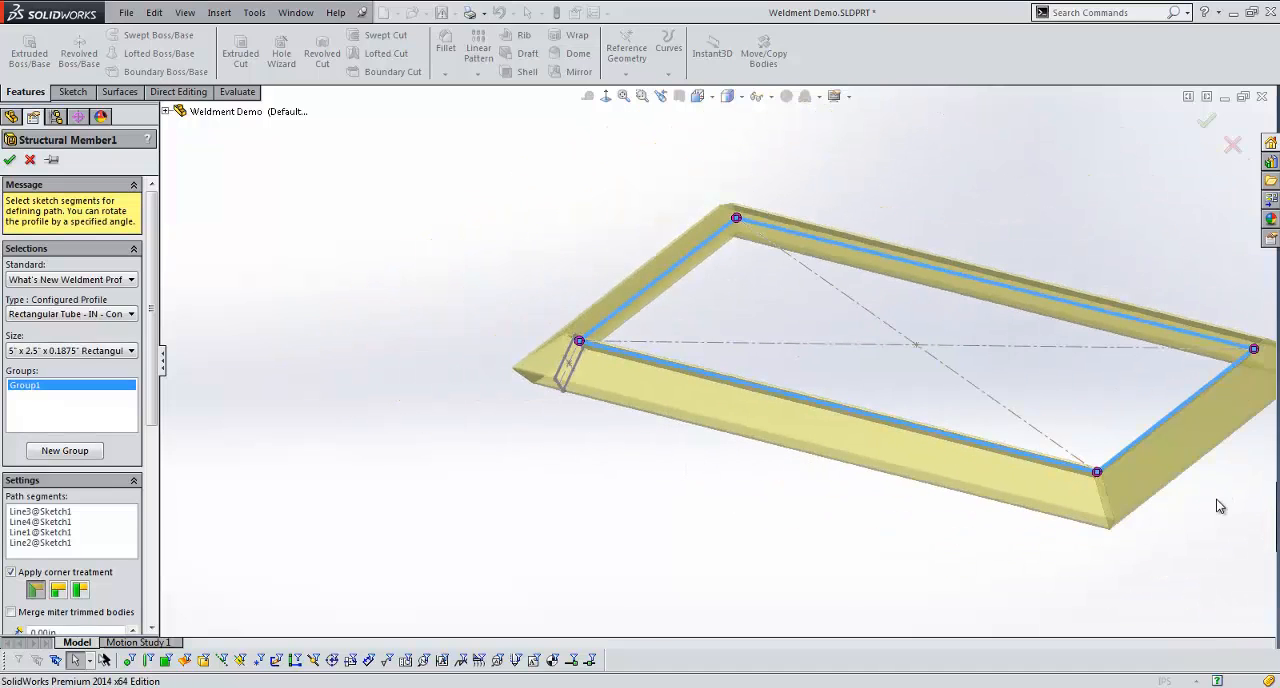
middle_click_drag(1215, 520, 962, 520, "ctrl")
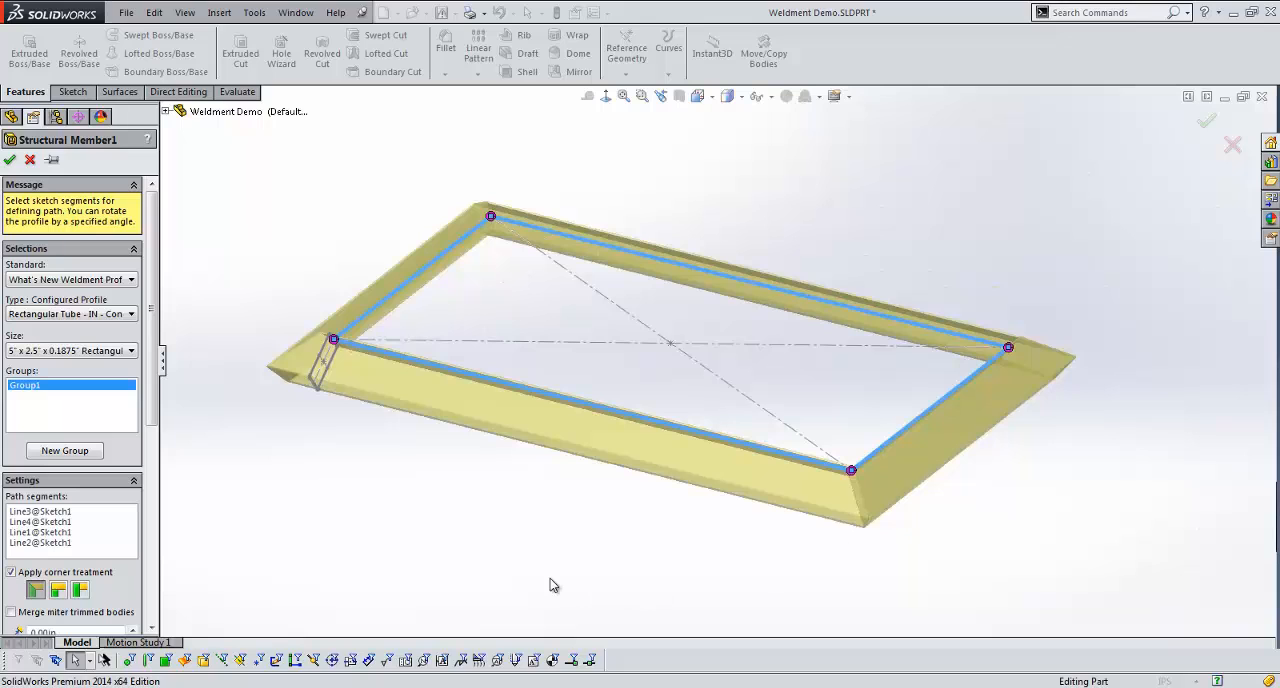
Step: Set the structural member's size to the 8" x 3" x 0.25" rectangular tube
left_click(106, 358)
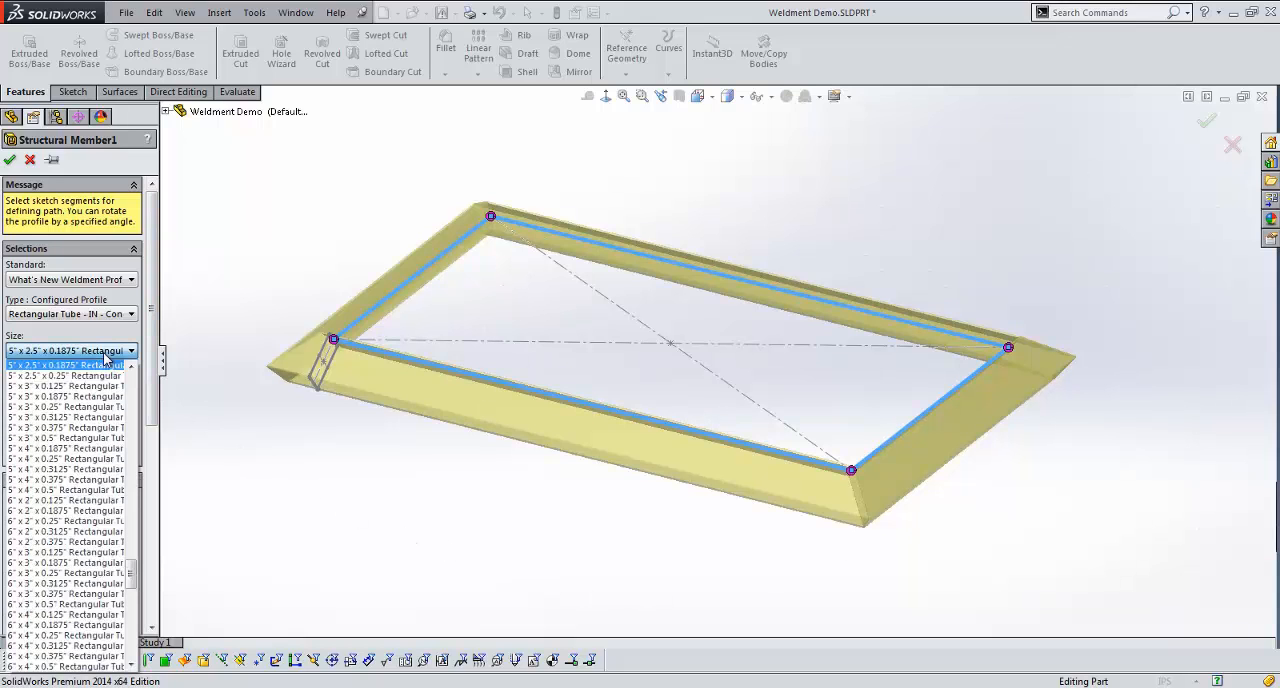
scroll(86, 574, "down", 10)
scroll(86, 574, "down", 1)
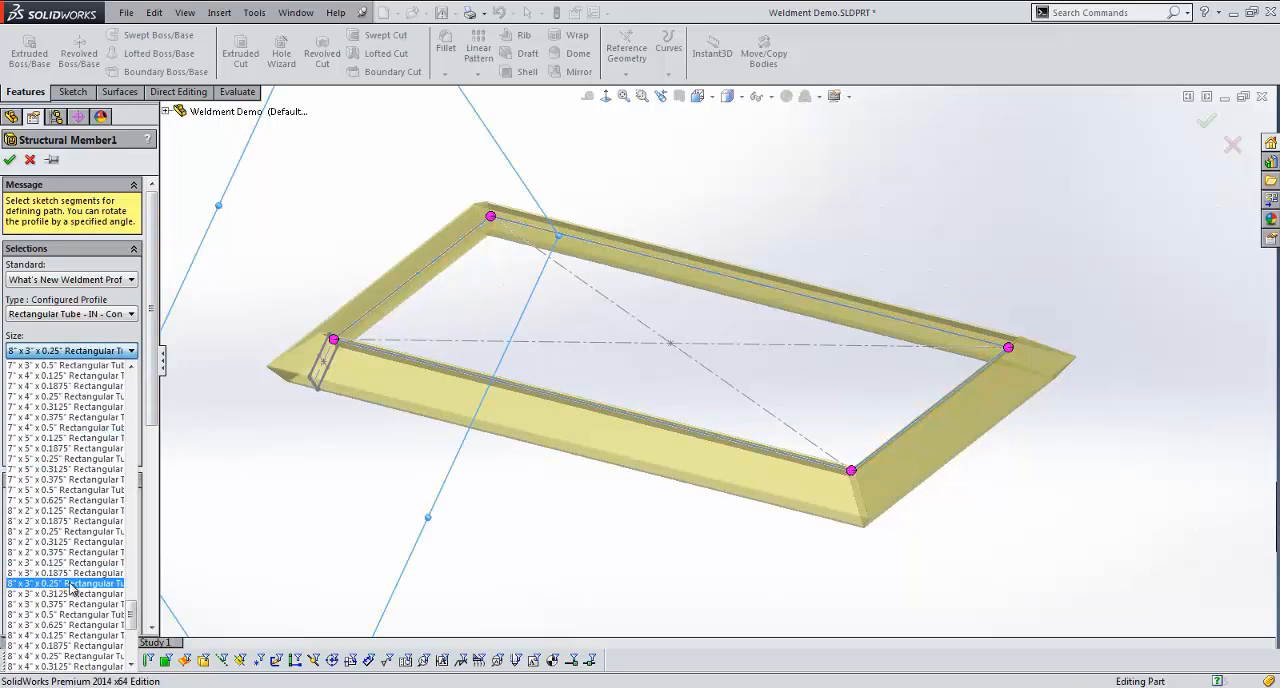
left_click(75, 584)
Step: Set the structural member's size to the 3.5" x 2.5" x 0.1875" rectangular tube, check the profile at the corner, and accept the feature
left_click(59, 345)
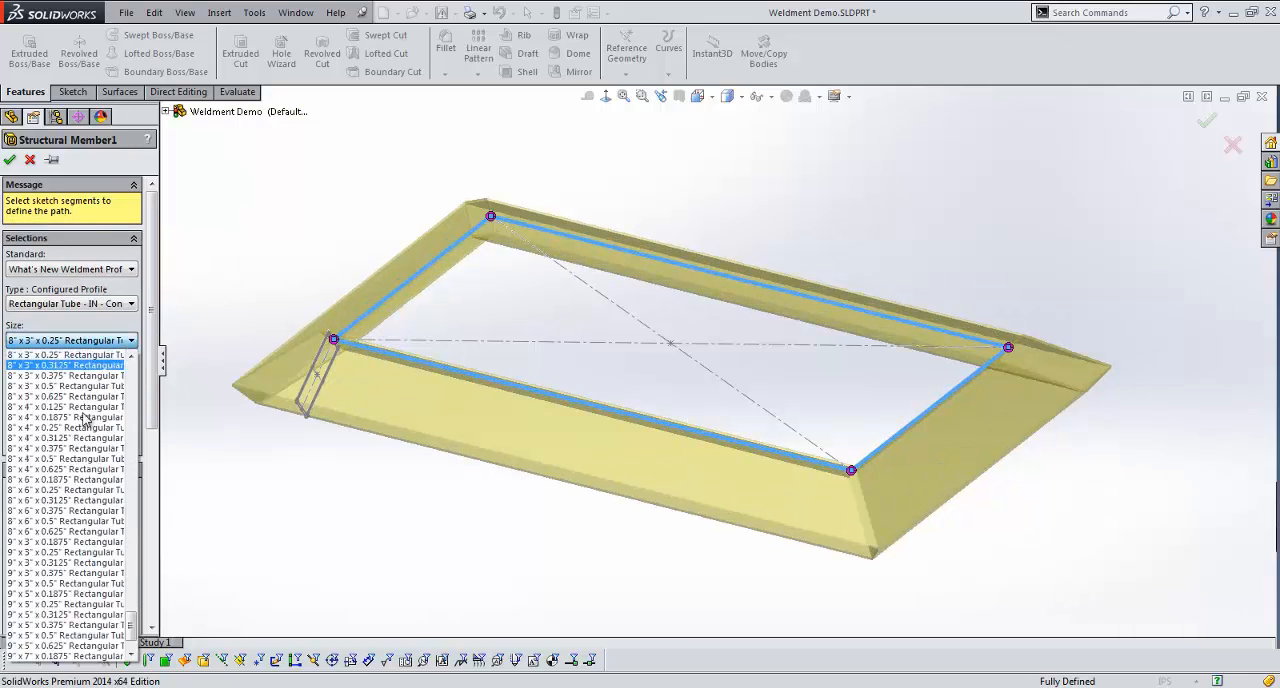
scroll(72, 480, "up", 10)
scroll(73, 482, "up", 8)
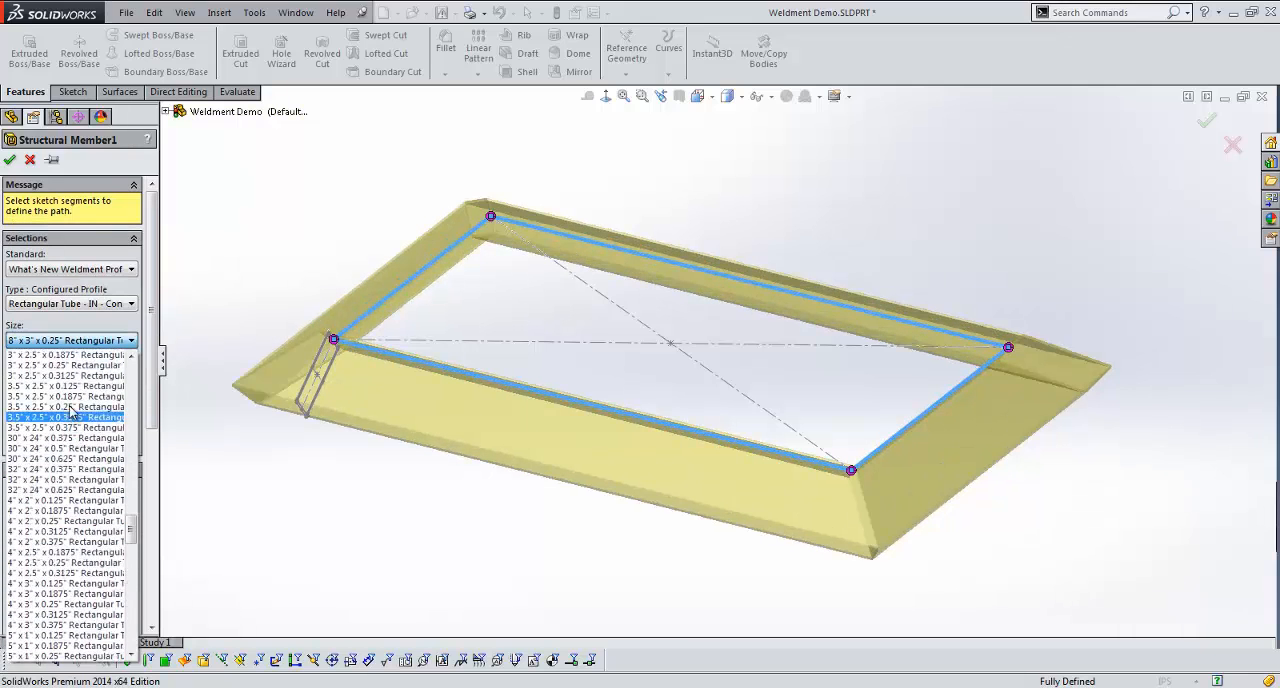
left_click(74, 399)
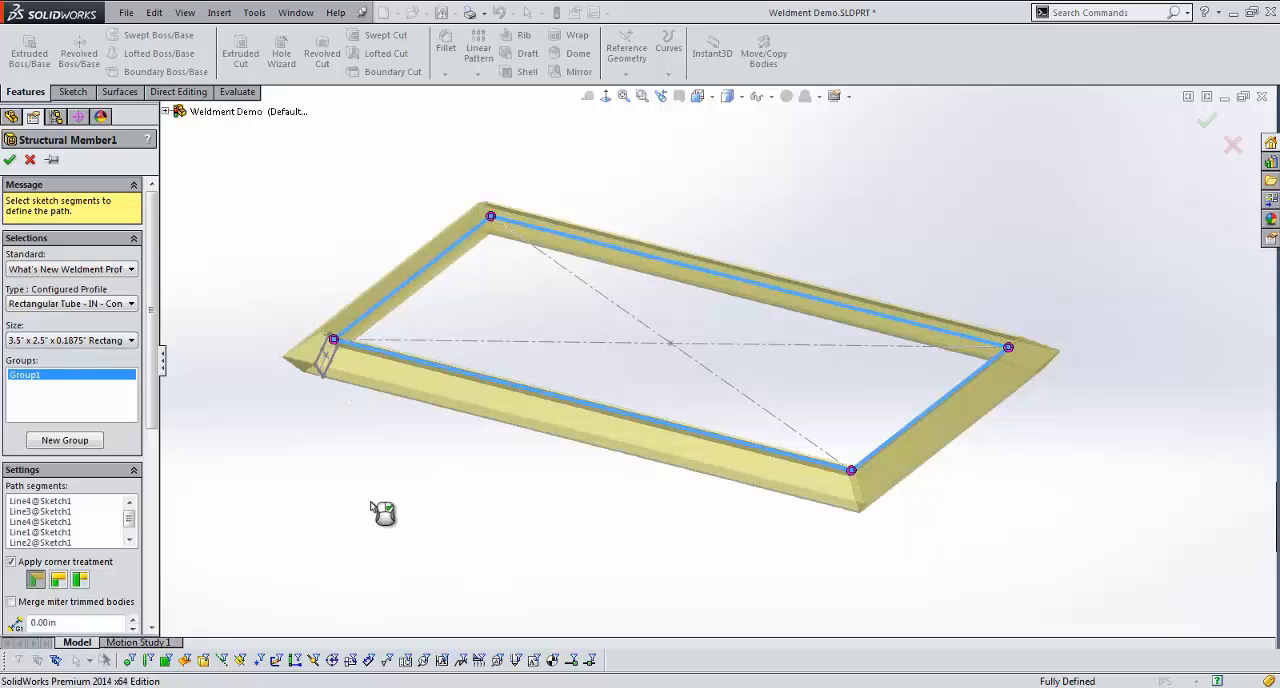
scroll(334, 368, "down", 5)
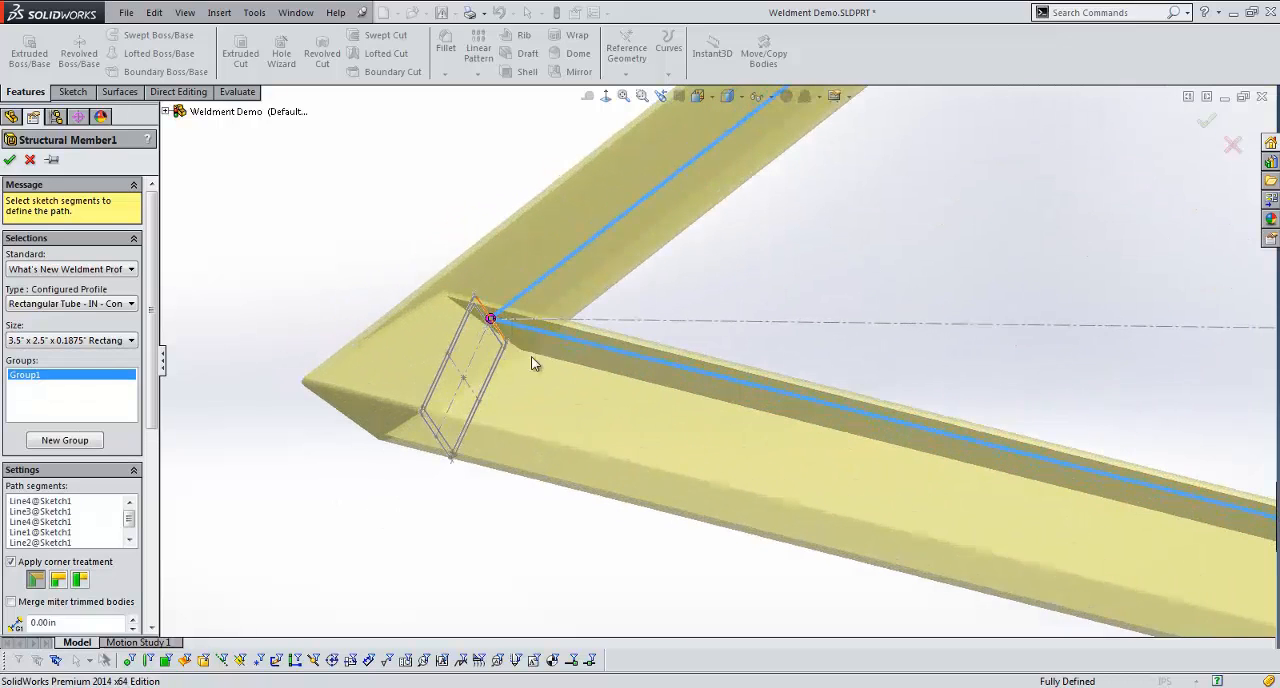
scroll(826, 446, "up", 10)
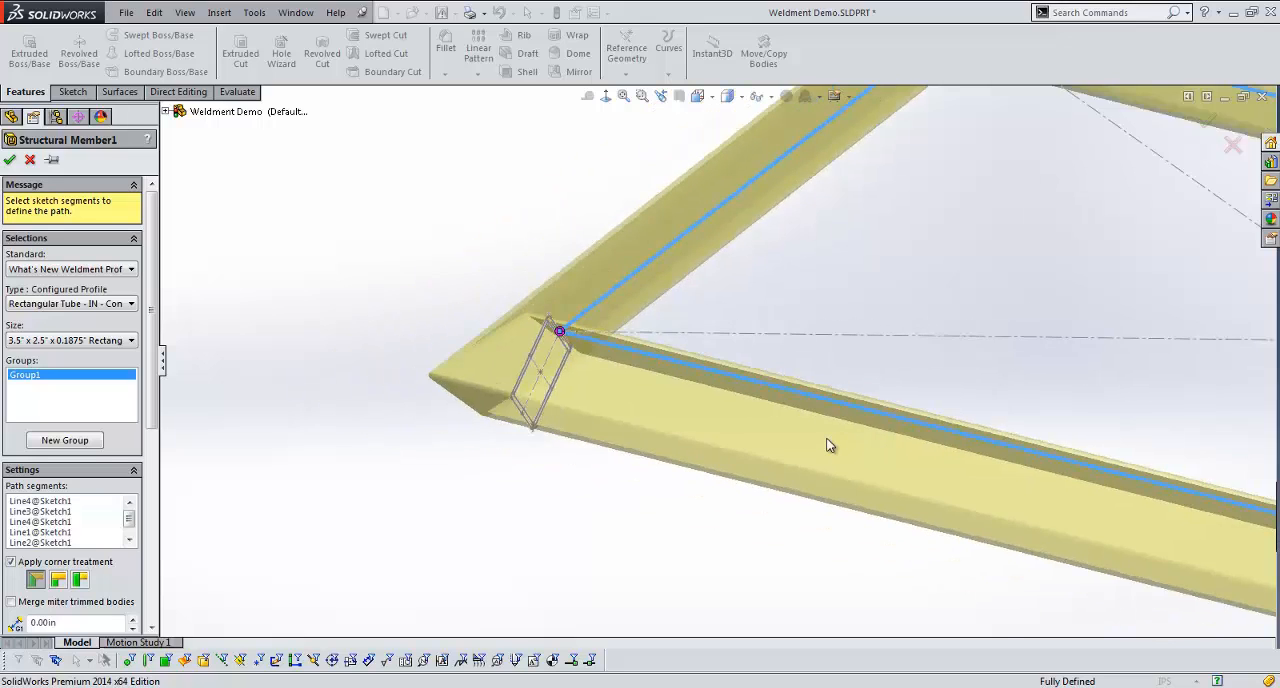
middle_click_drag(863, 502, 586, 505, "ctrl")
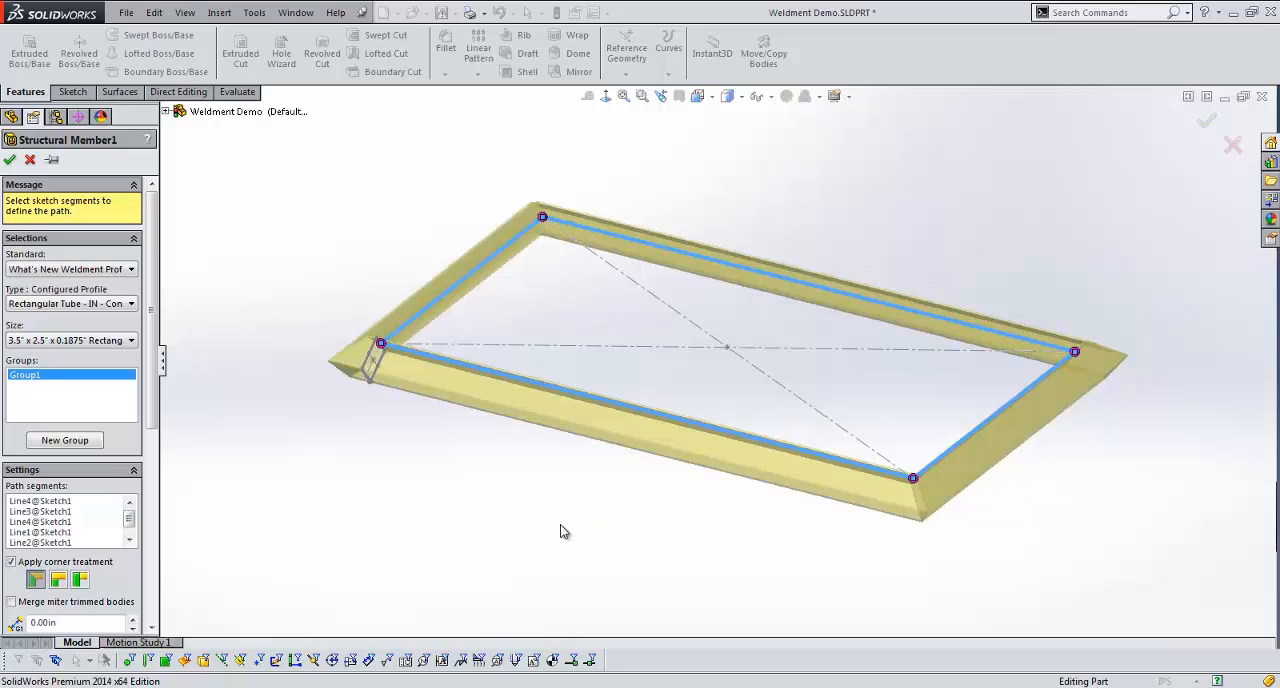
left_click(9, 159)
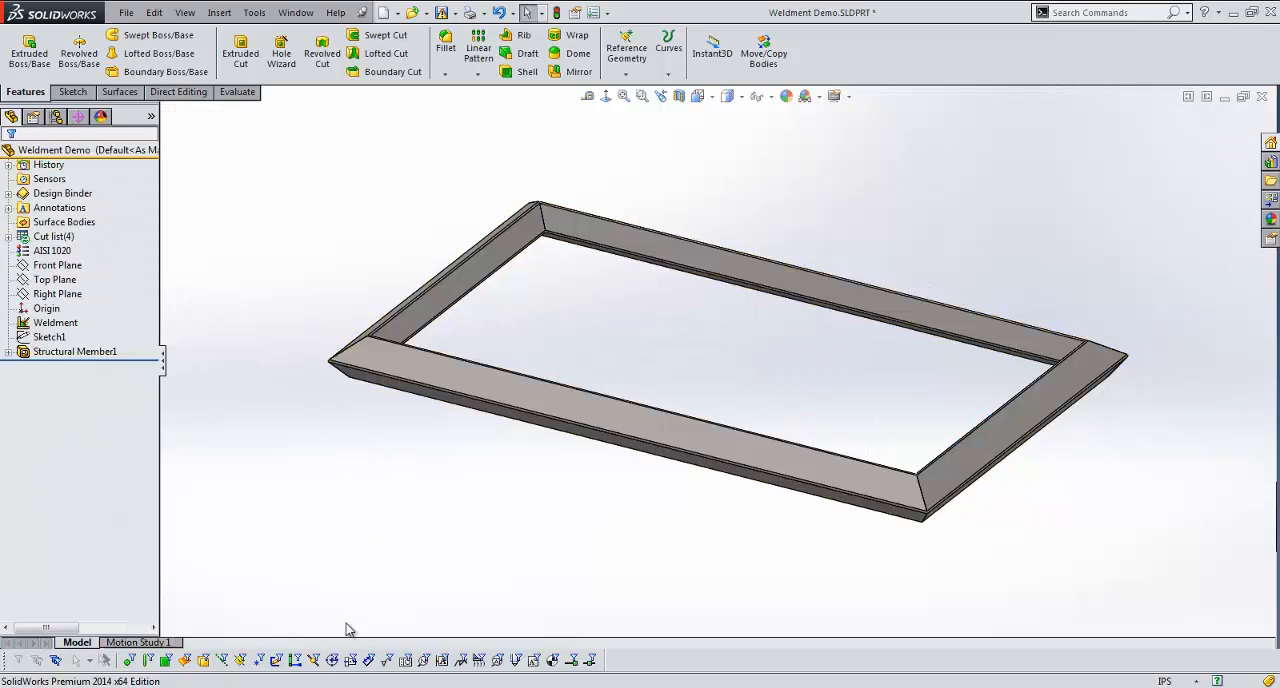
Step: Switch to the Rectangular Tube - IN profile part, browse its size configurations, and expand its tables
mouse_move(318, 686)
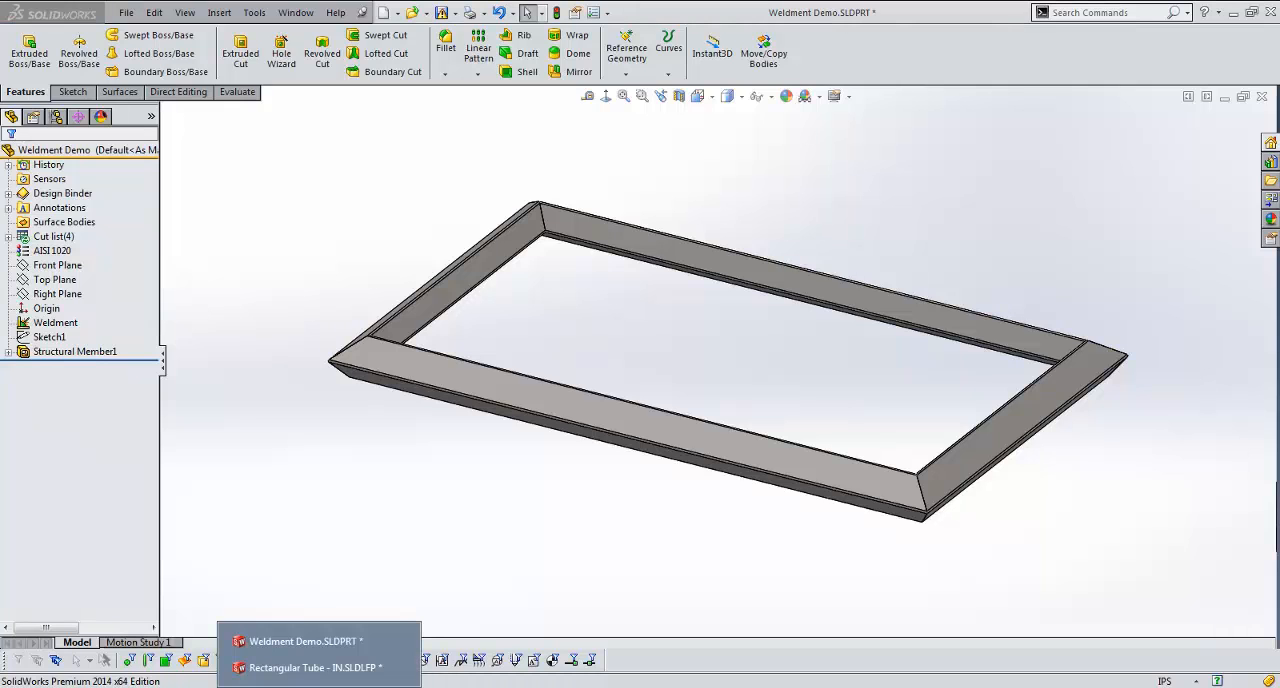
left_click(318, 665)
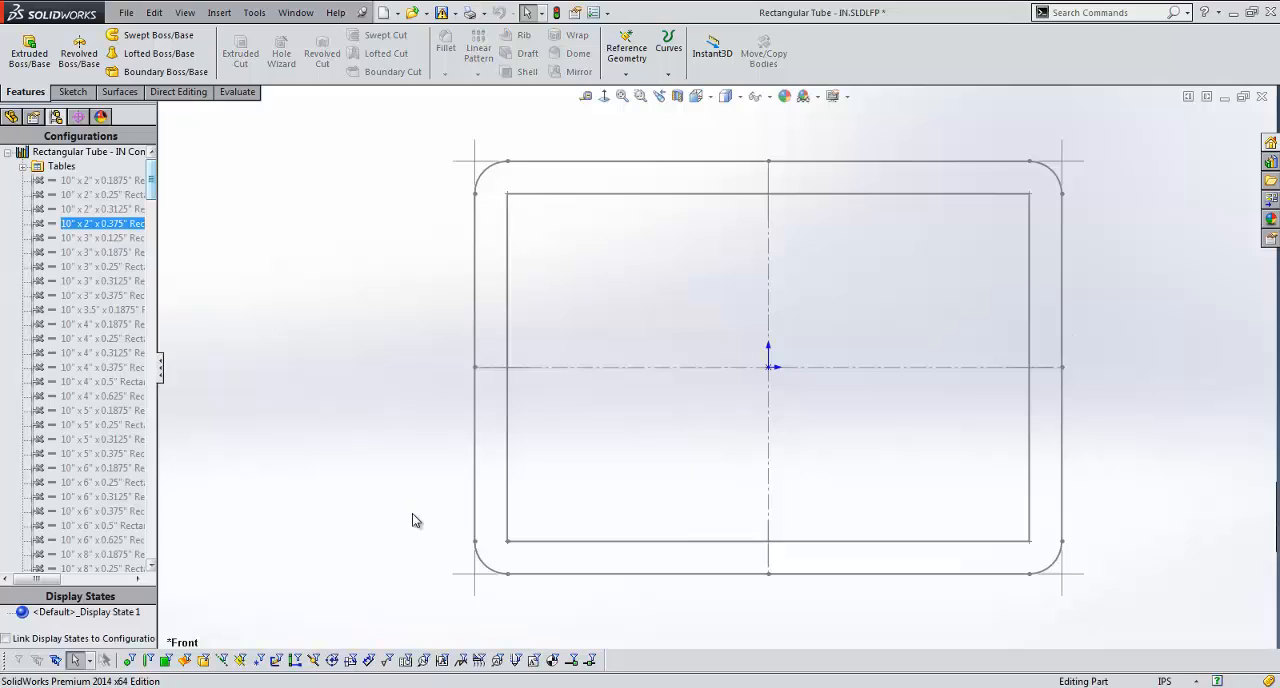
left_click(1, 323)
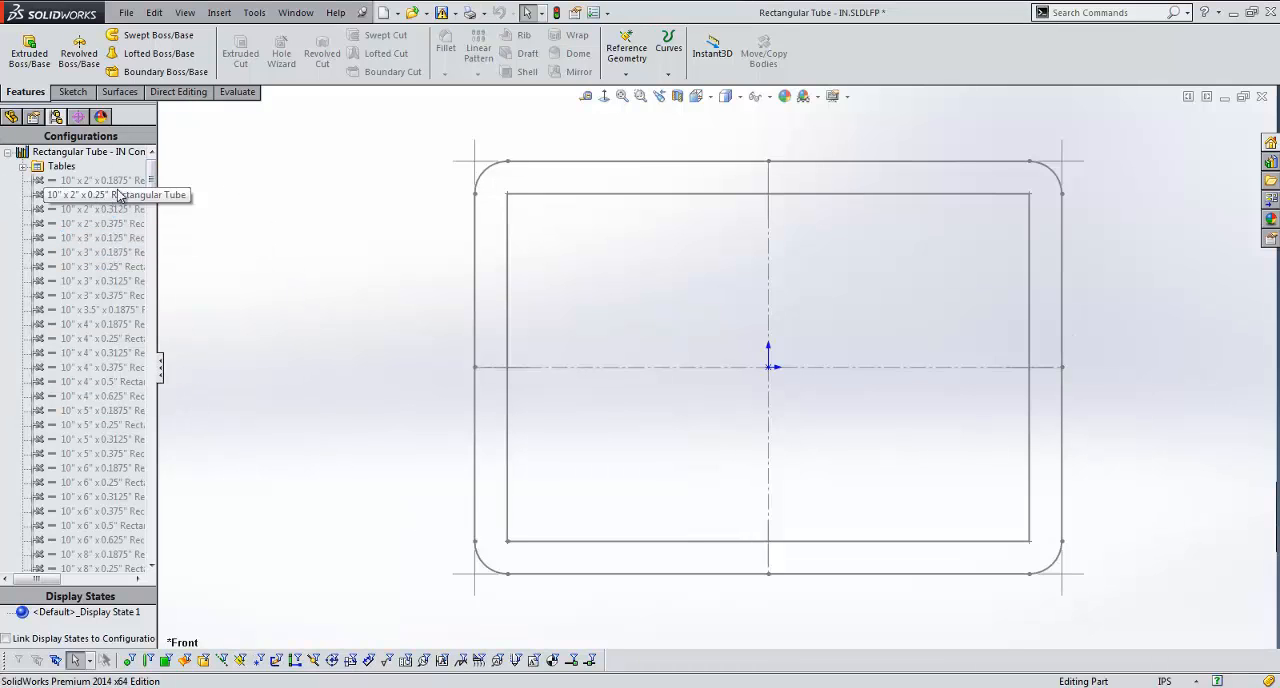
left_click_drag(150, 172, 147, 373)
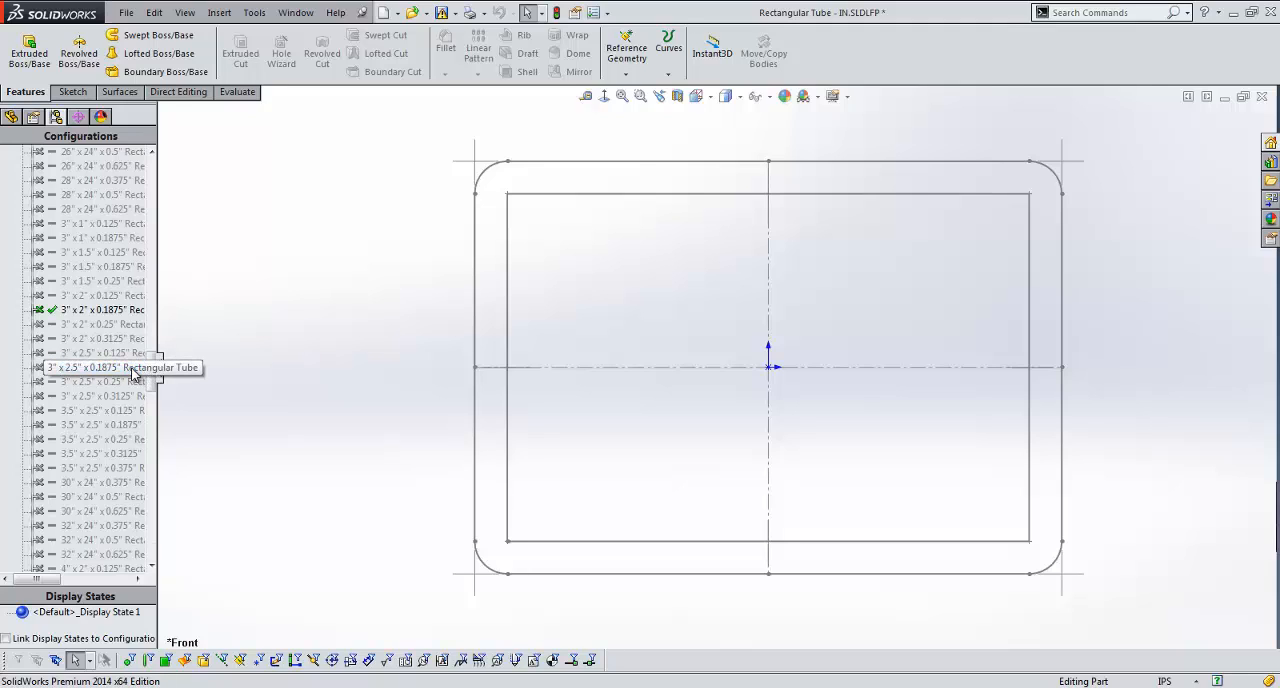
left_click(134, 370)
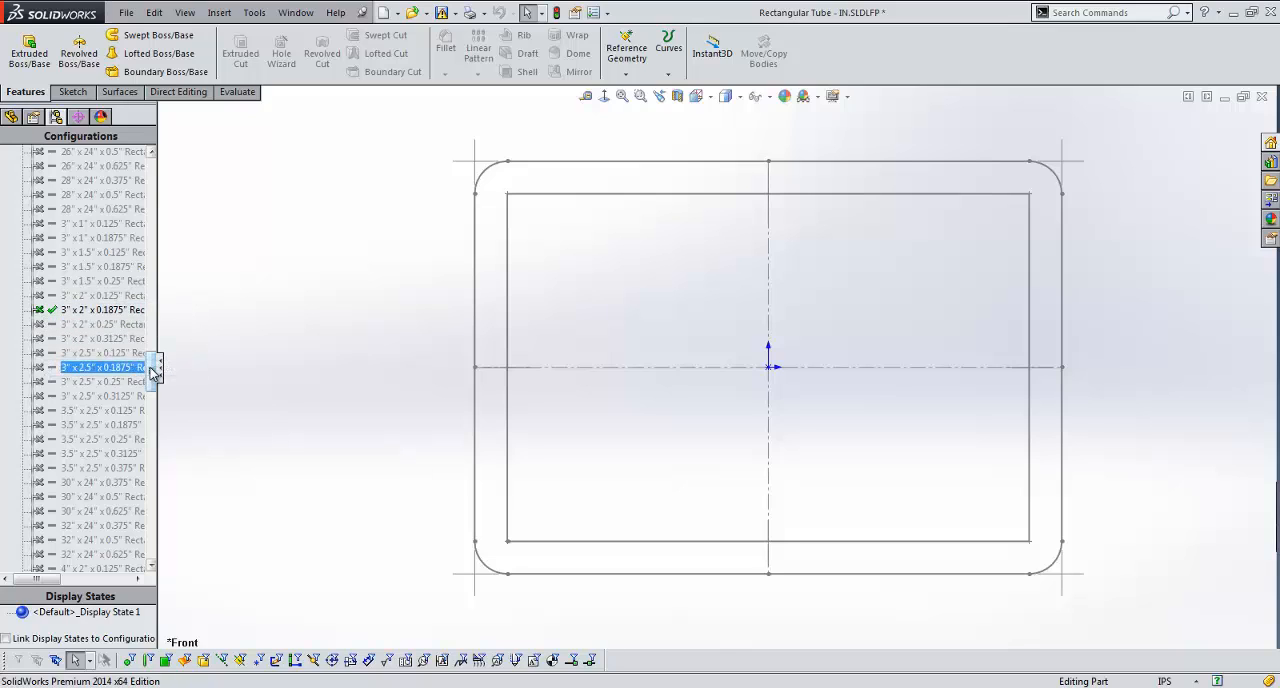
left_click_drag(154, 363, 154, 177)
left_click(22, 167)
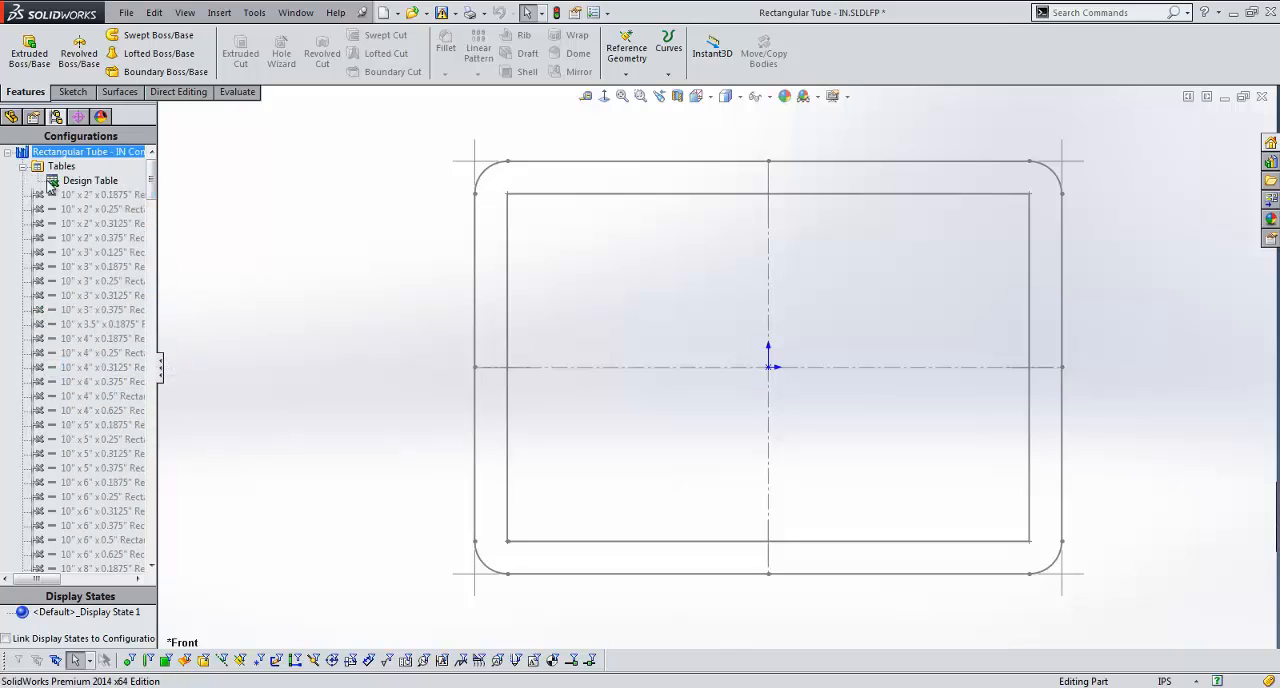
Step: Select the design table that drives the rectangular tube profile's size configurations
left_click(90, 180)
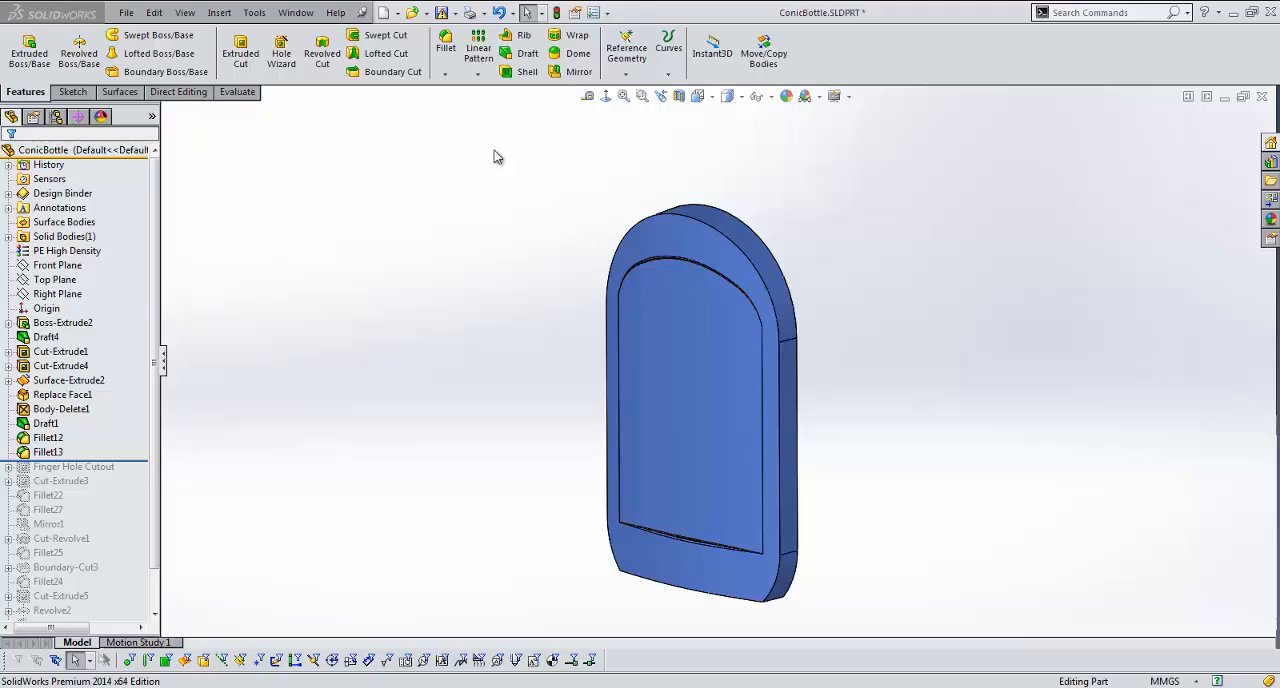
Step: Start a constant size fillet on the arched front outer edge of the ConicBottle body
left_click(444, 48)
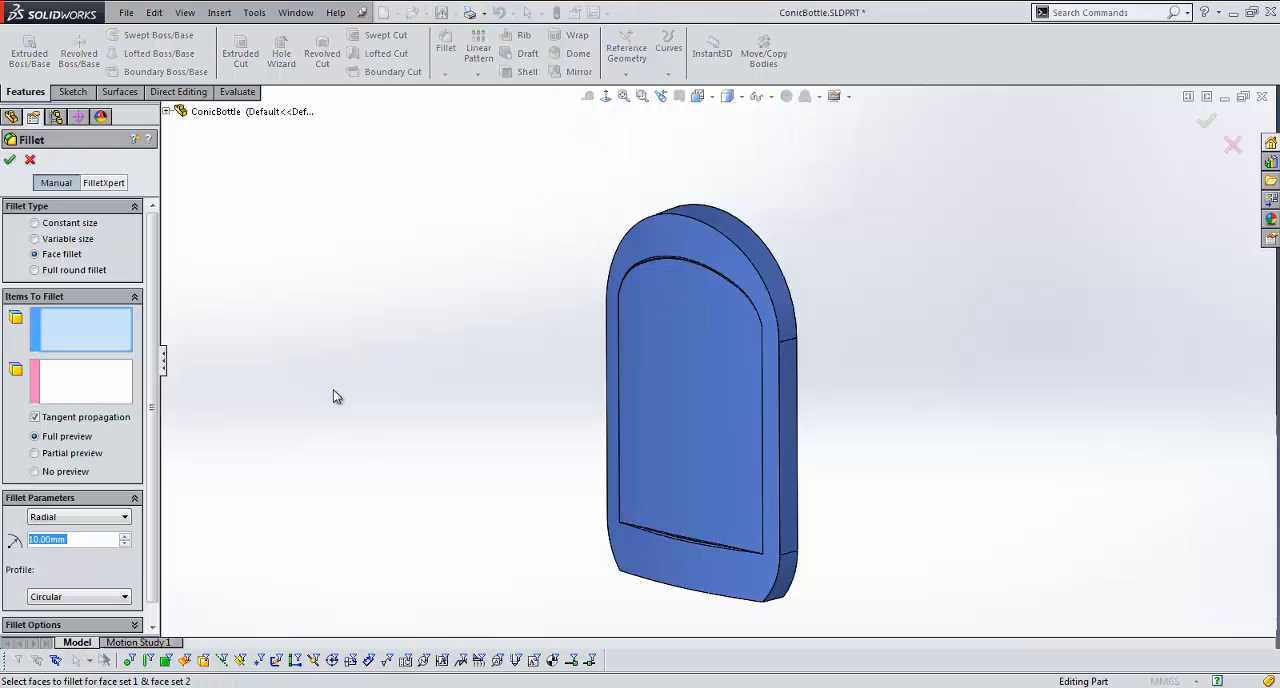
left_click(70, 224)
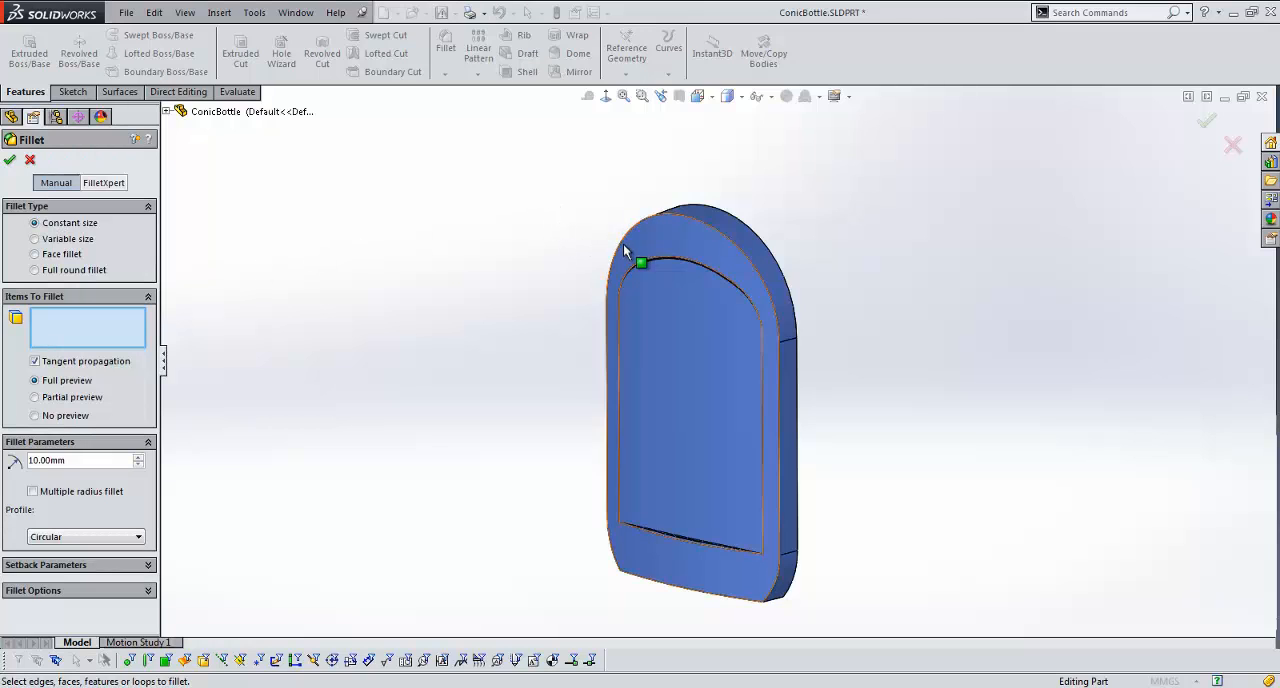
left_click(620, 248)
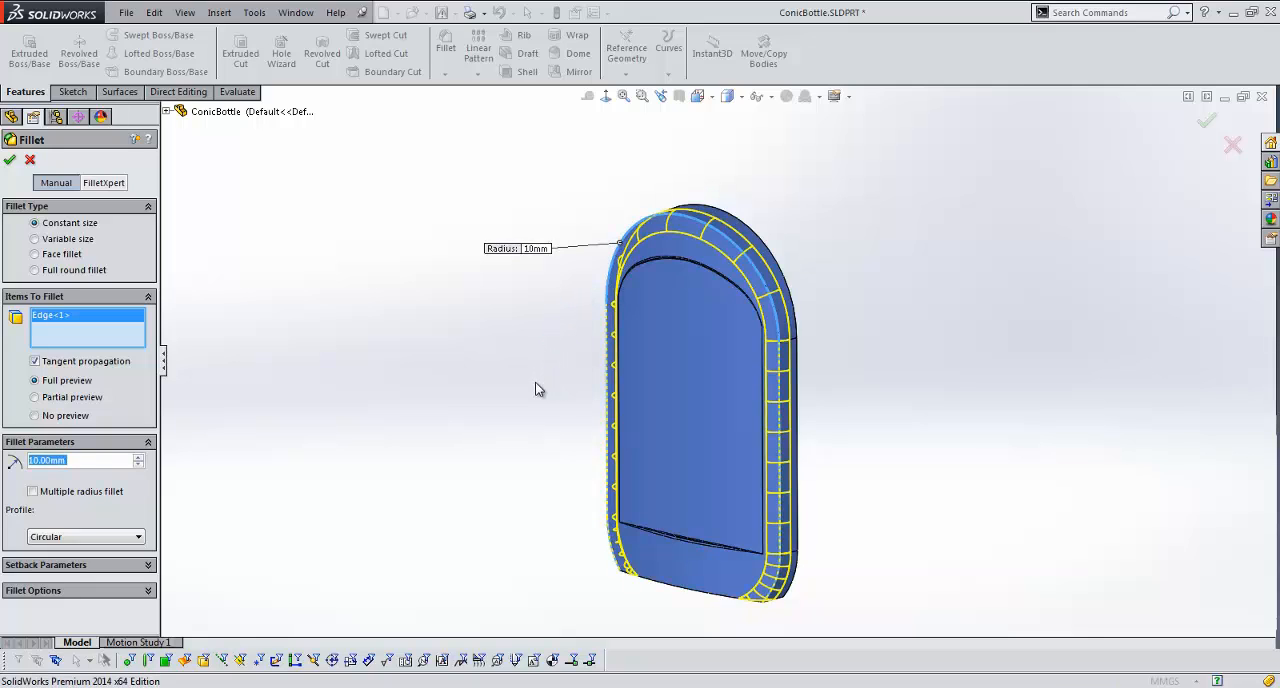
middle_click_drag(543, 391, 706, 412)
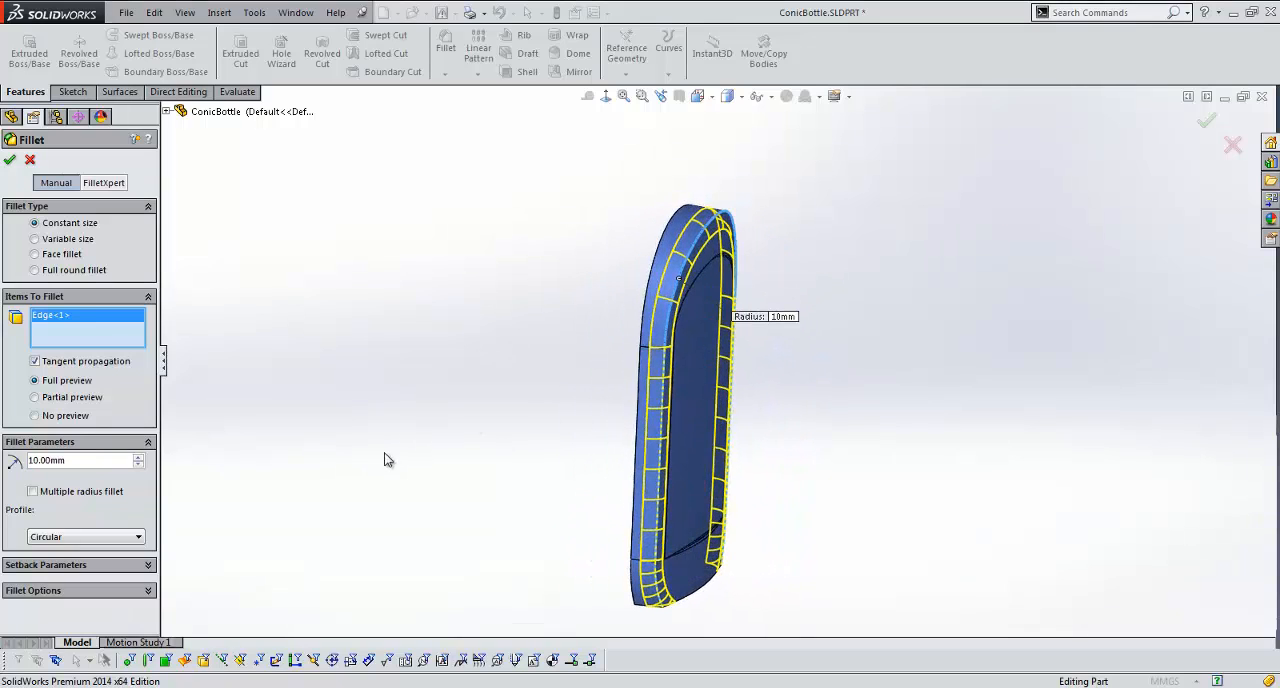
Step: Change the fillet profile to Conic Rho and examine the preview closely at the top of the arch
left_click(91, 546)
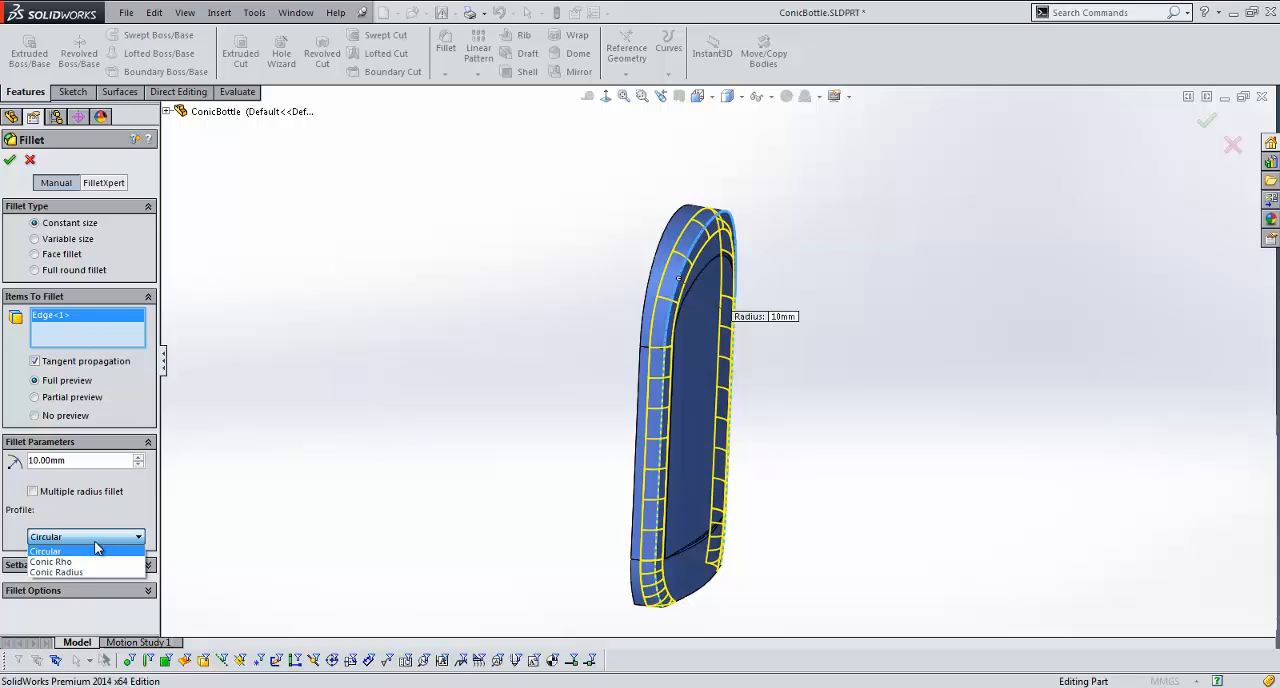
left_click(62, 562)
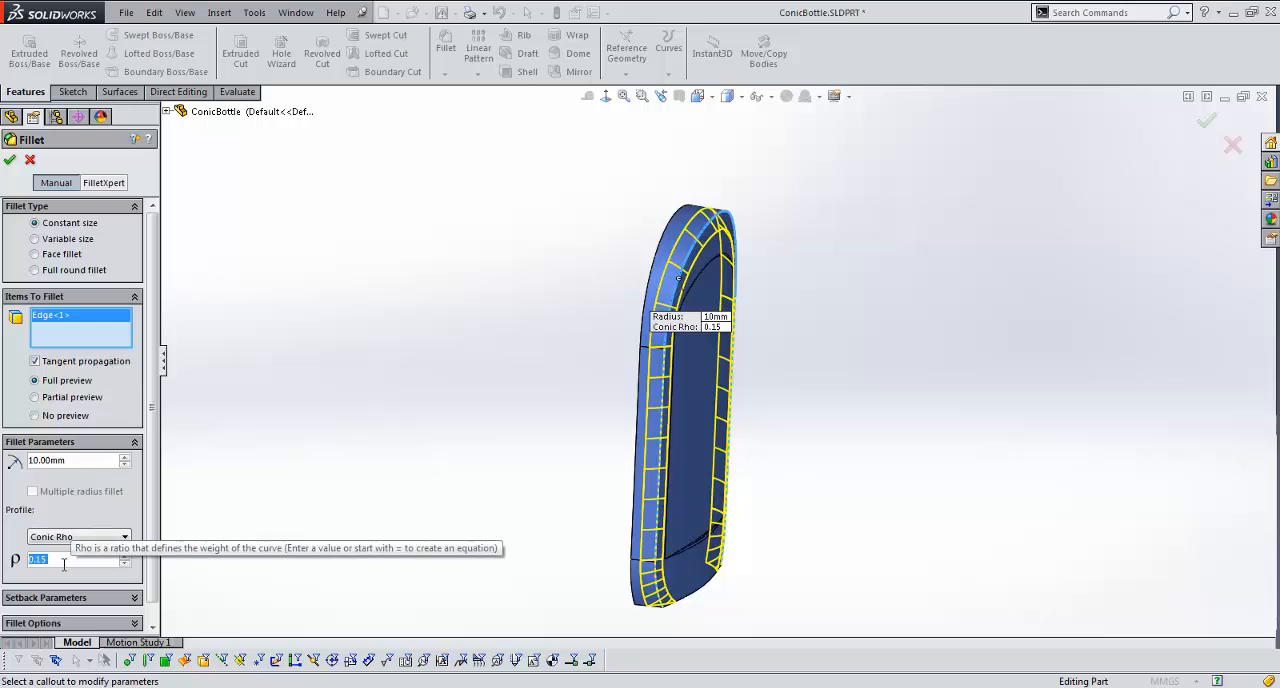
scroll(718, 245, "down", 5)
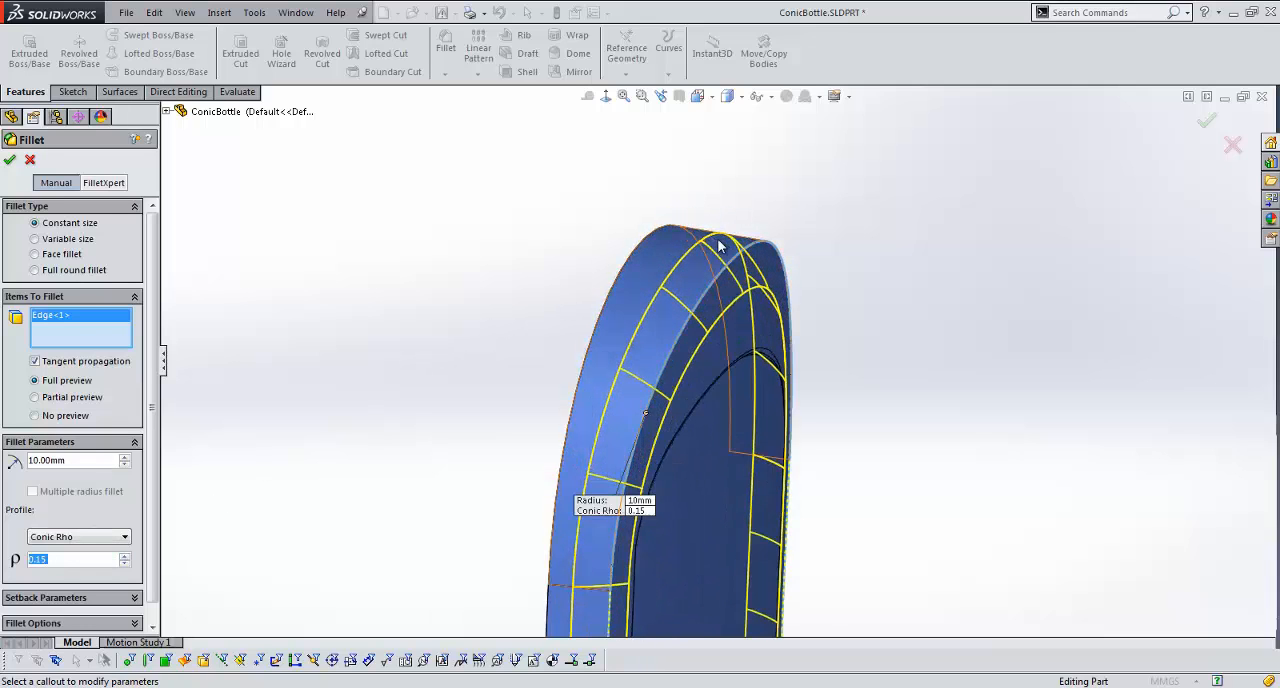
scroll(730, 290, "down", 4)
middle_click_drag(740, 330, 760, 335)
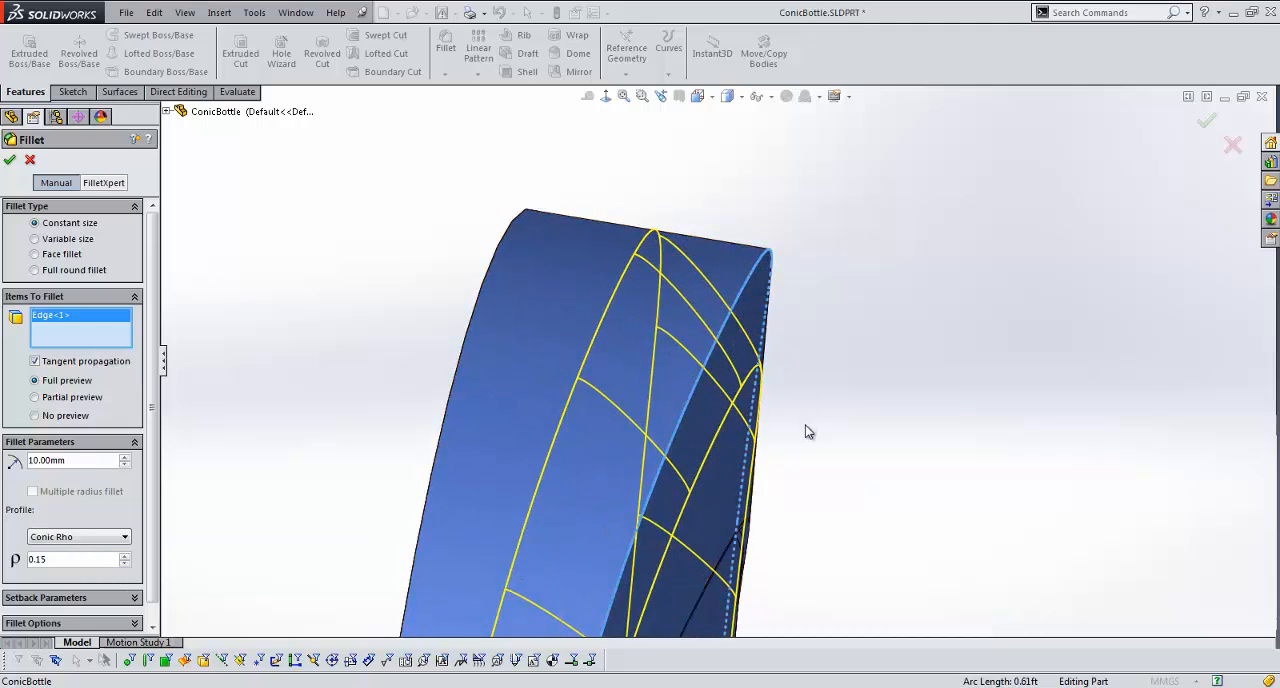
Step: Vary the fillet's rho, trying 0.75 and 0.6, and finish at 0.05 to compare the curve shapes
left_click(54, 560)
scroll(54, 563, "up", 4)
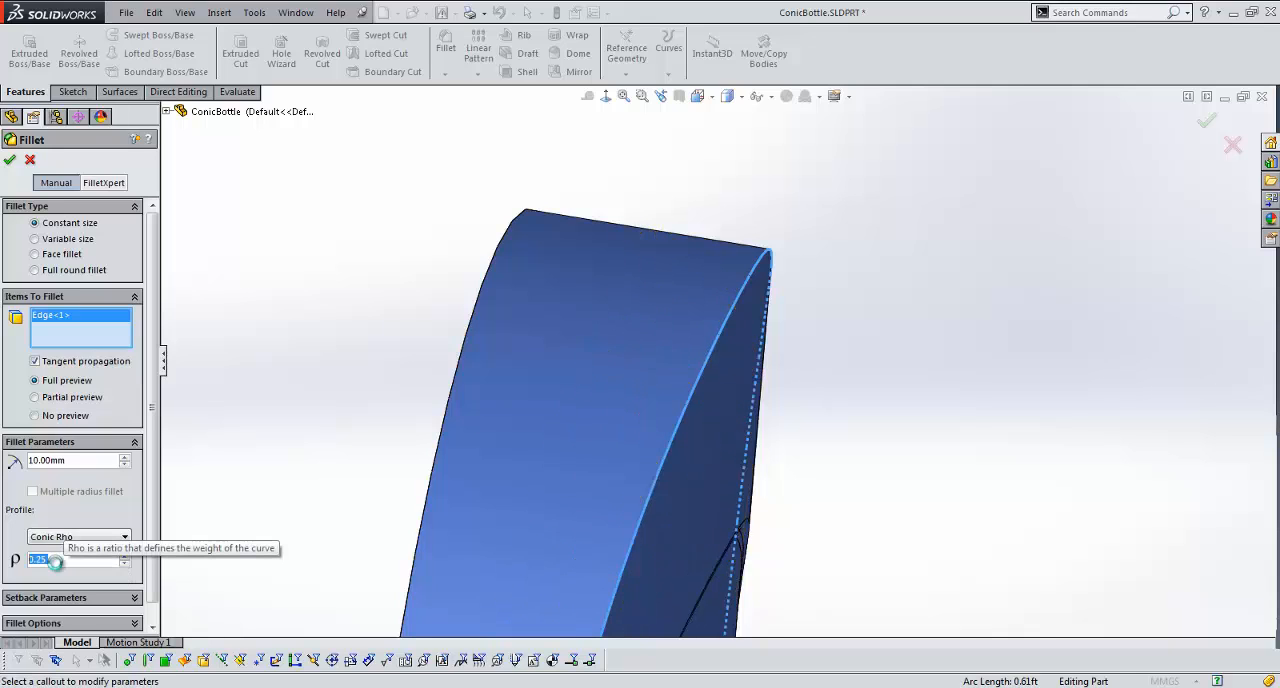
scroll(54, 562, "up", 5)
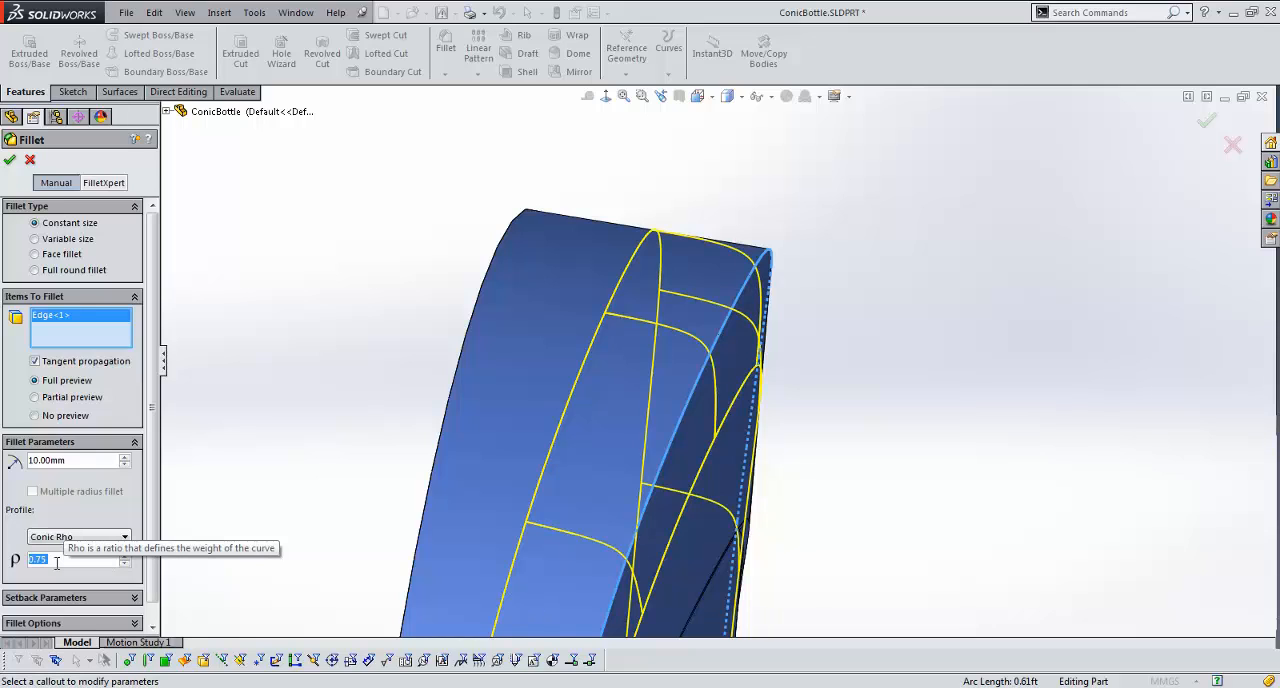
scroll(56, 563, "down", 1)
scroll(56, 563, "down", 2)
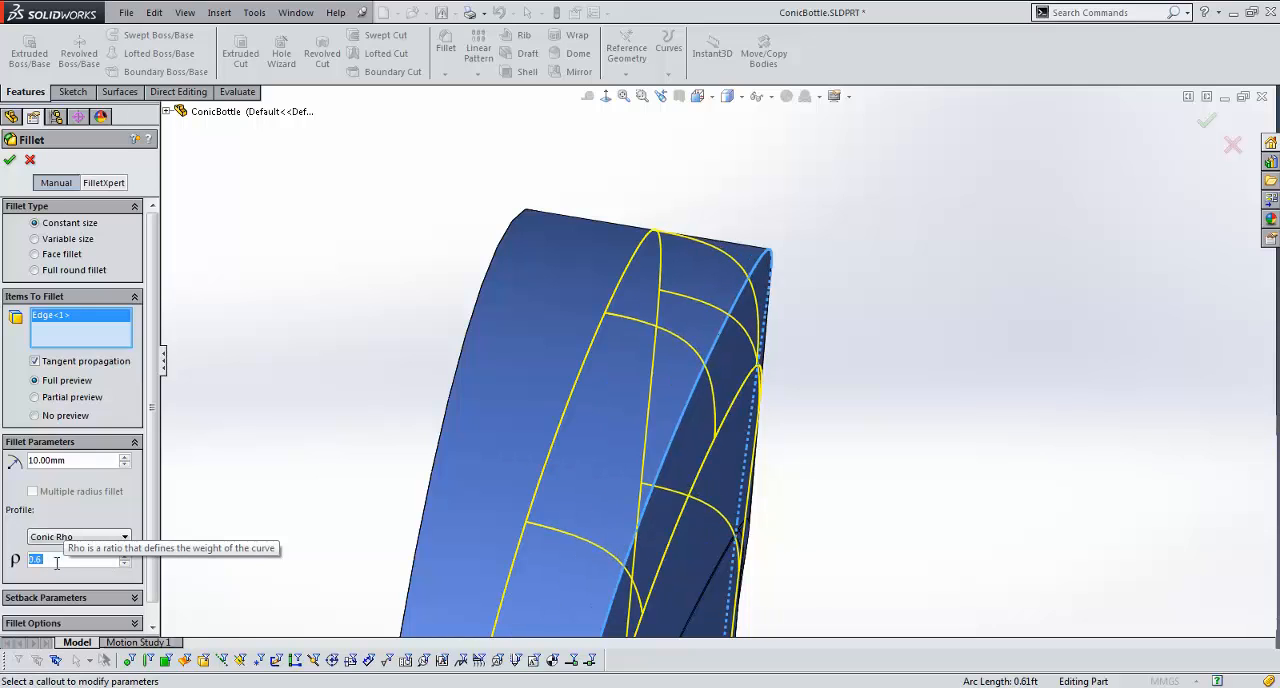
scroll(56, 563, "up", 2)
scroll(56, 563, "up", 3)
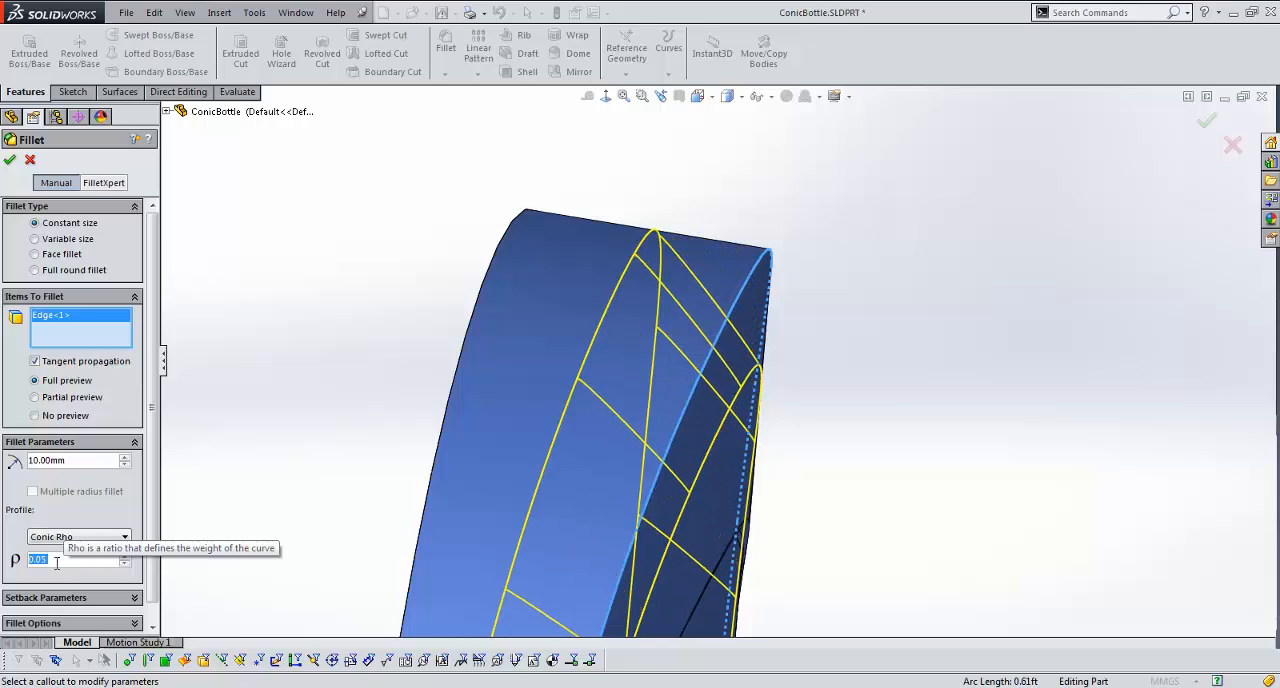
Step: Change the fillet profile to Conic Radius, try conic radii between 2 and 19 mm, and set the value to 10 mm
left_click(112, 537)
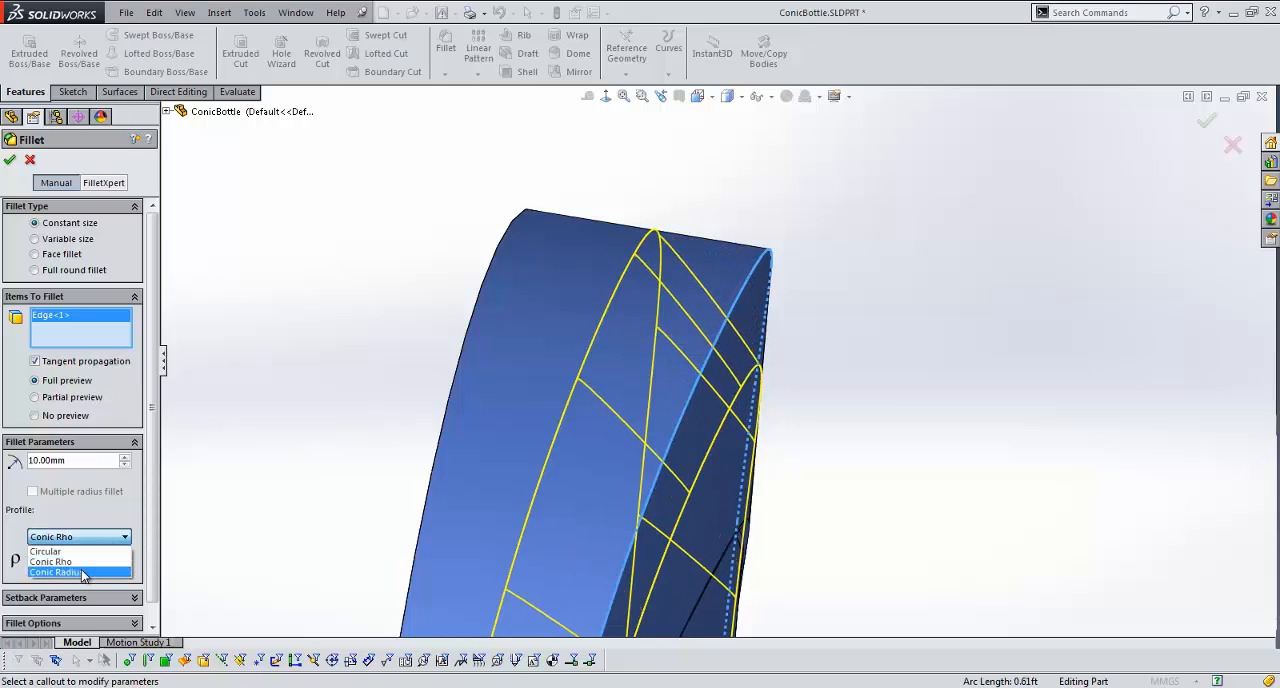
left_click(83, 572)
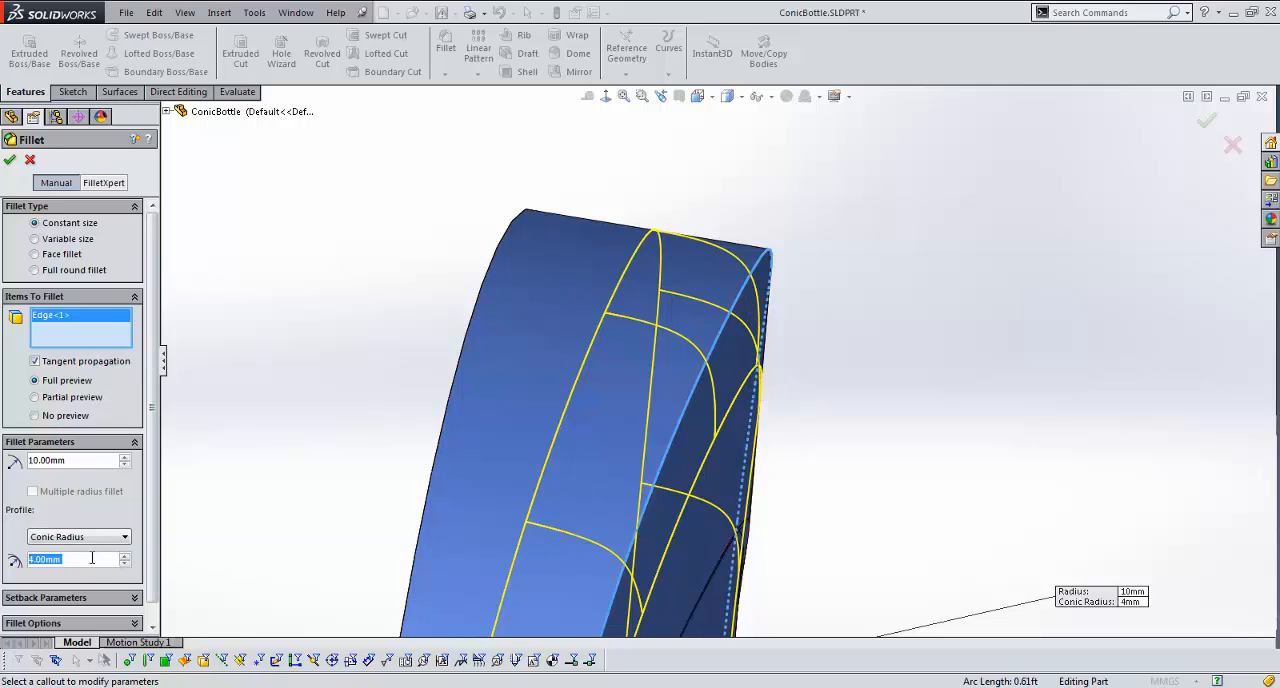
scroll(92, 558, "down", 1)
scroll(92, 558, "up", 2)
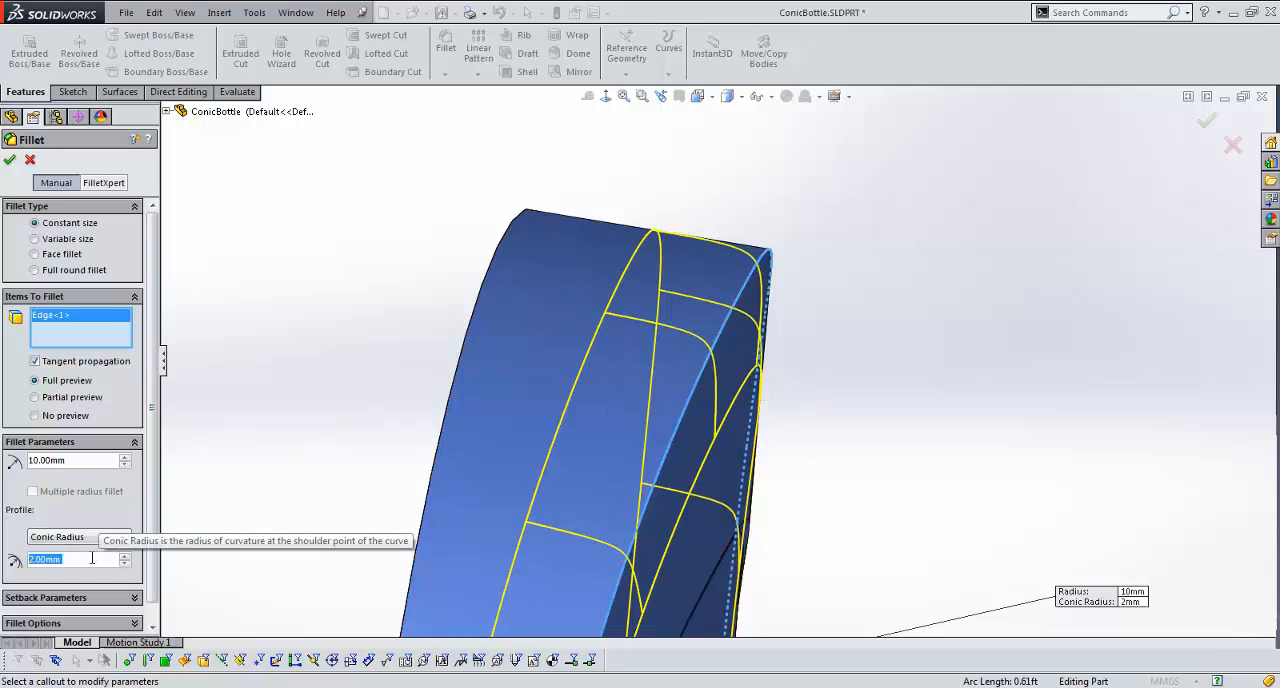
scroll(92, 558, "up", 8)
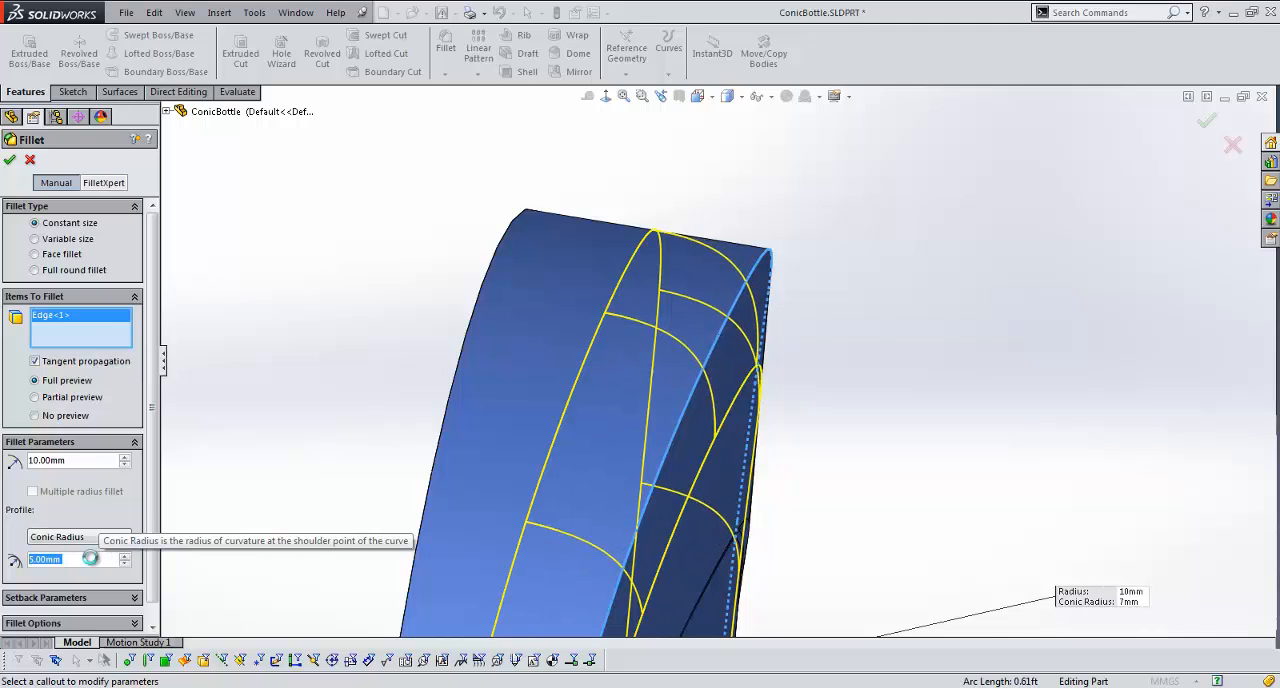
scroll(90, 558, "up", 4)
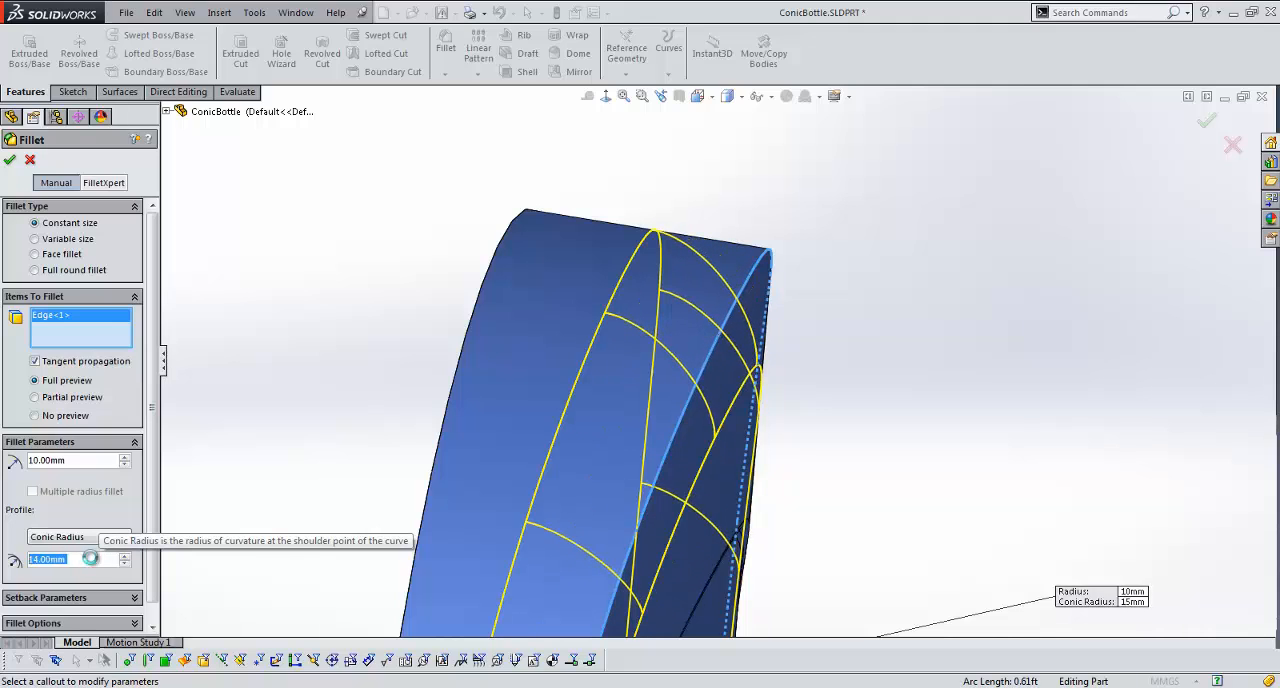
scroll(92, 558, "up", 2)
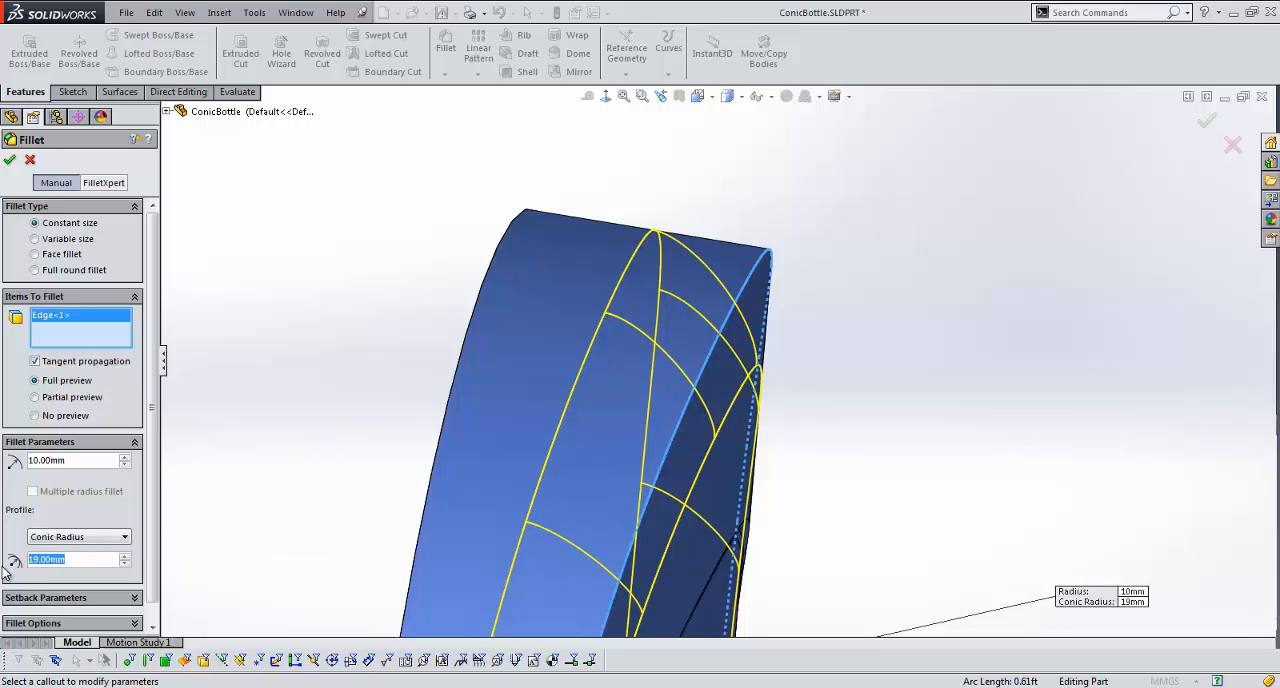
type("10")
key("Return")
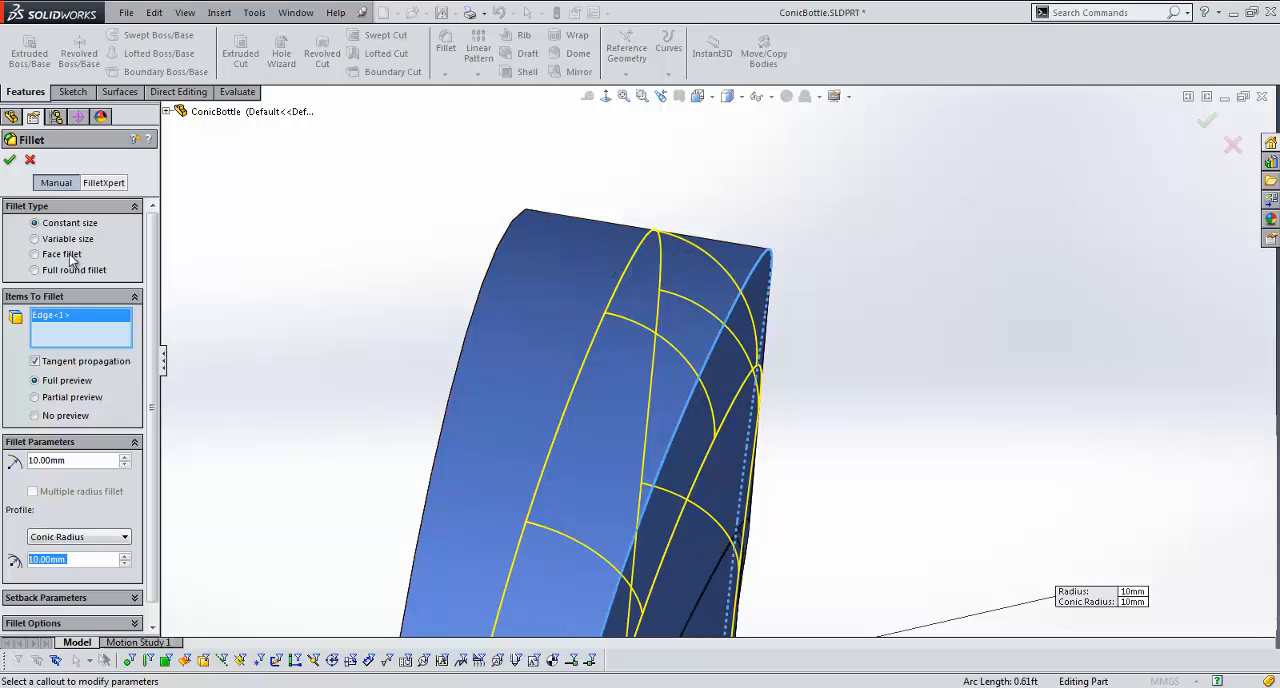
Step: Change the fillet type to variable size and clear the edge selection
left_click(40, 241)
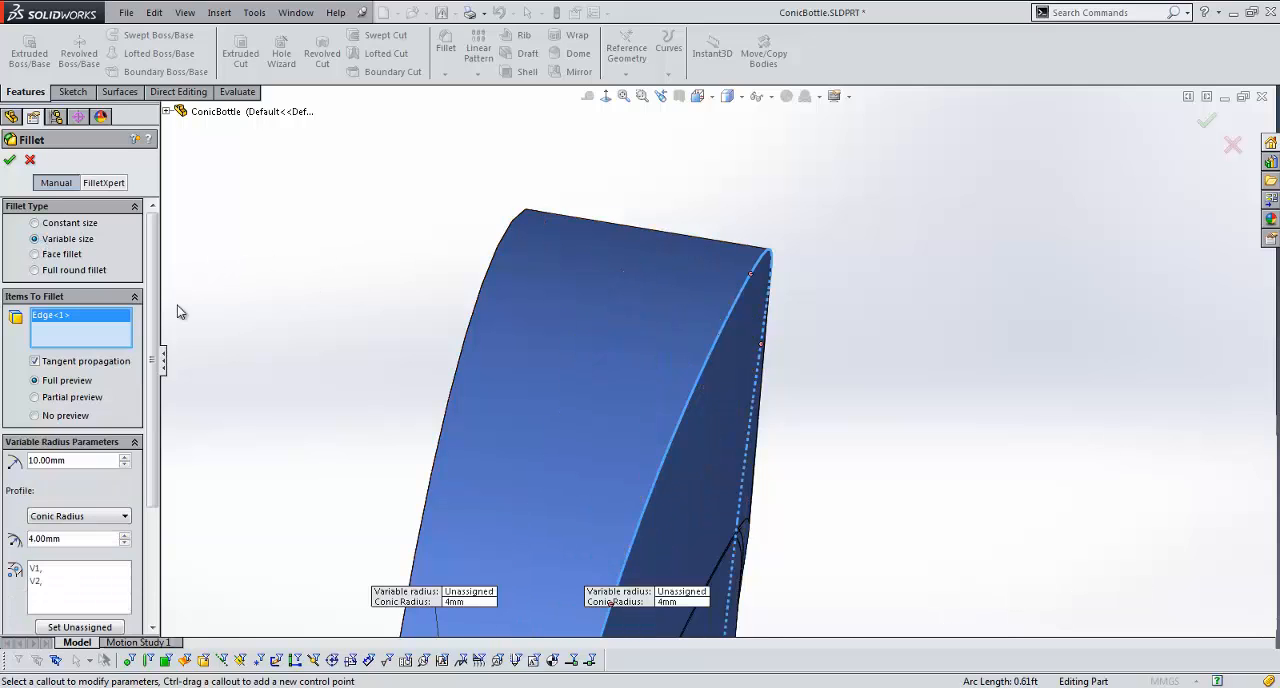
right_click(108, 334)
left_click(208, 342)
scroll(497, 314, "up", 10)
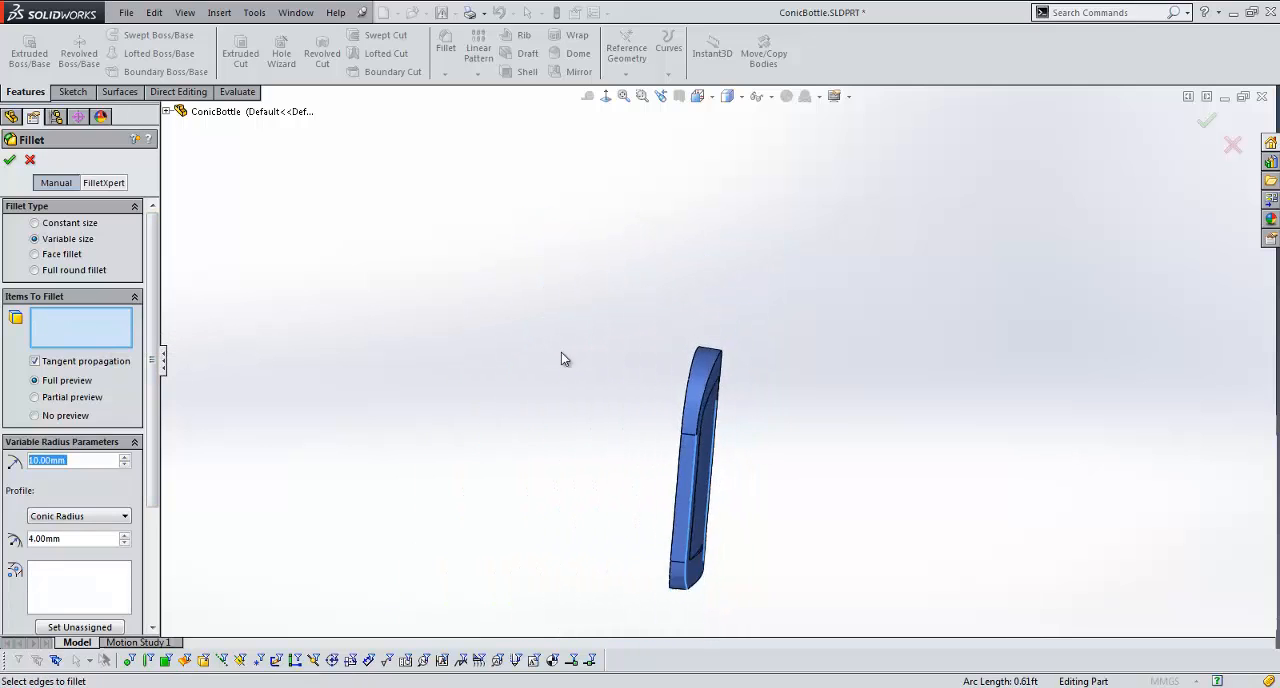
Step: Select the arched front edge and both lower corner edges for the fillet, activating the control point at the arch's apex
middle_click_drag(567, 362, 631, 454)
scroll(690, 520, "down", 5)
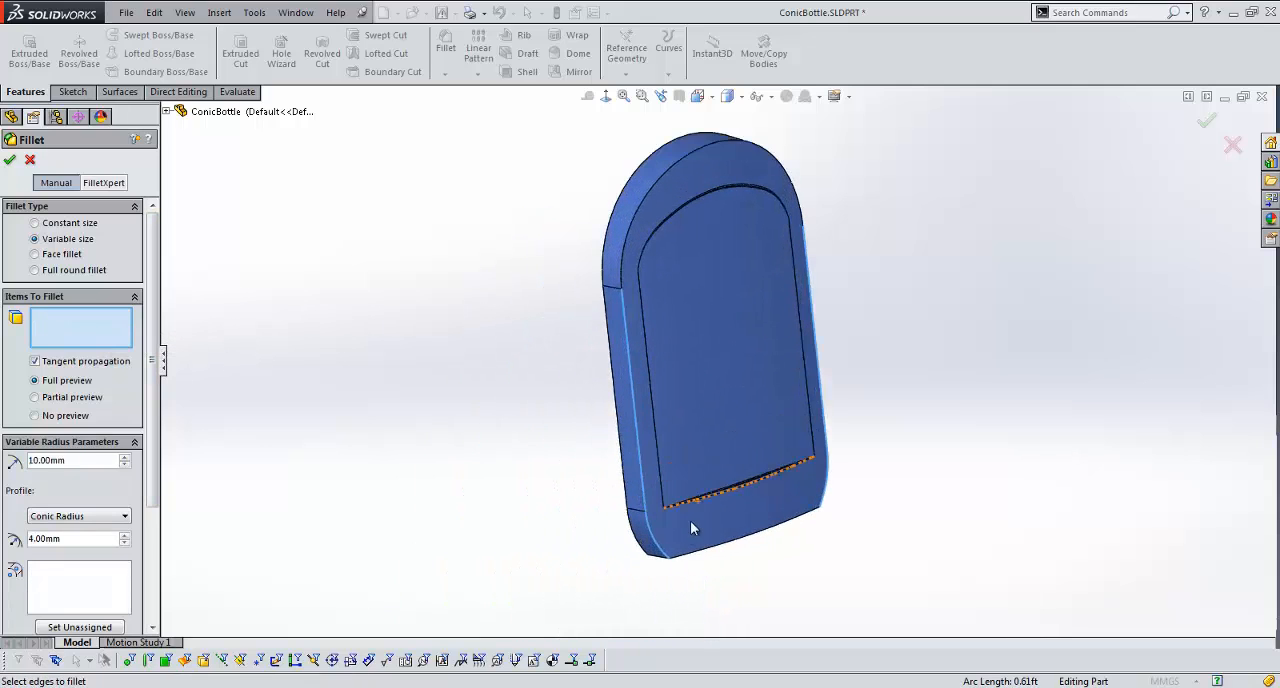
left_click(656, 549)
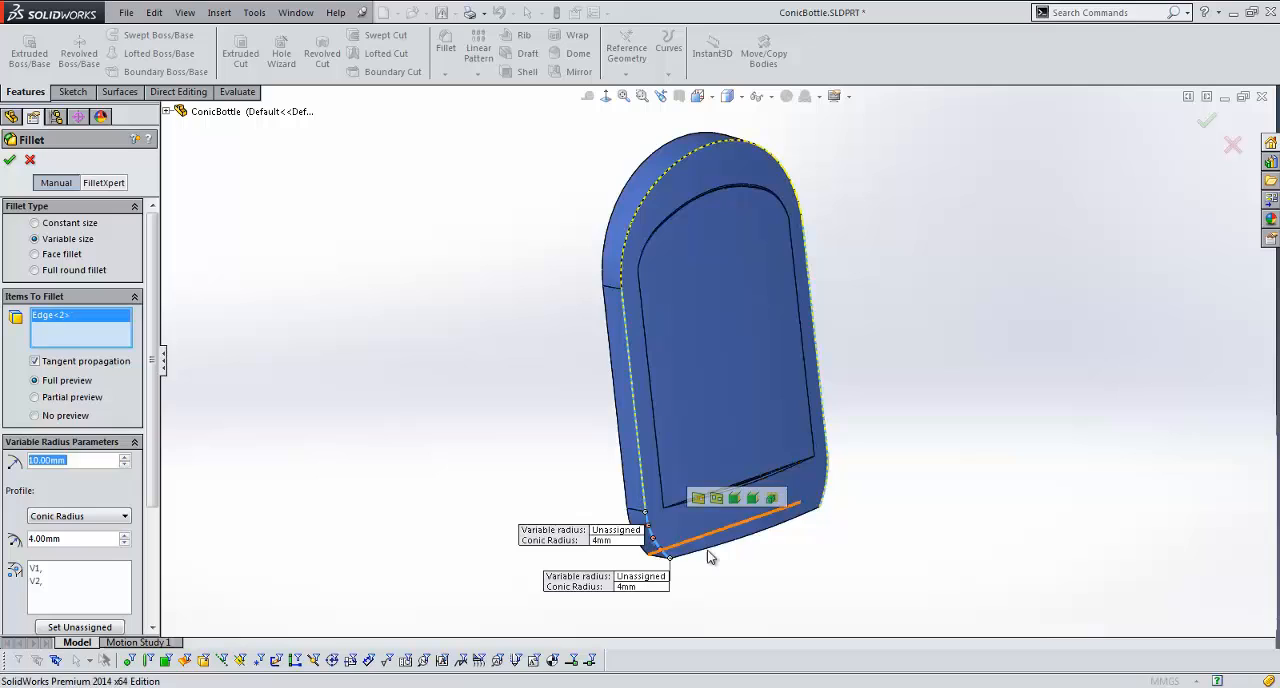
left_click(651, 190)
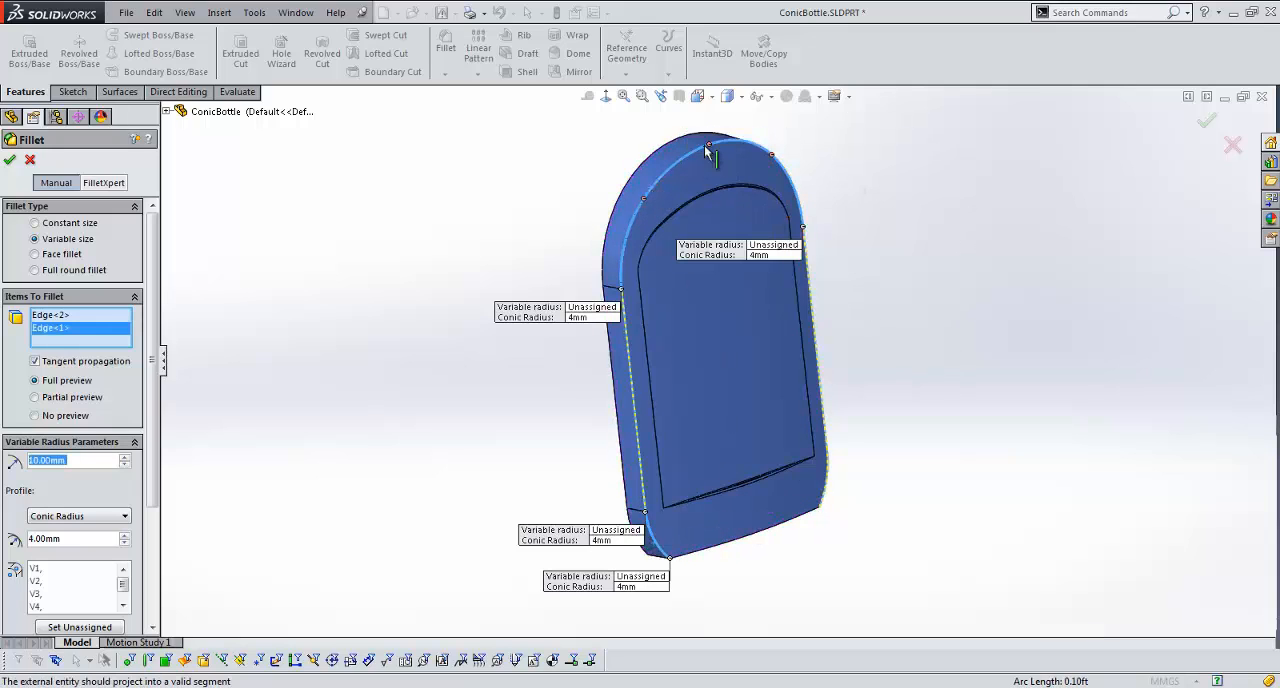
left_click(709, 143)
left_click(823, 488)
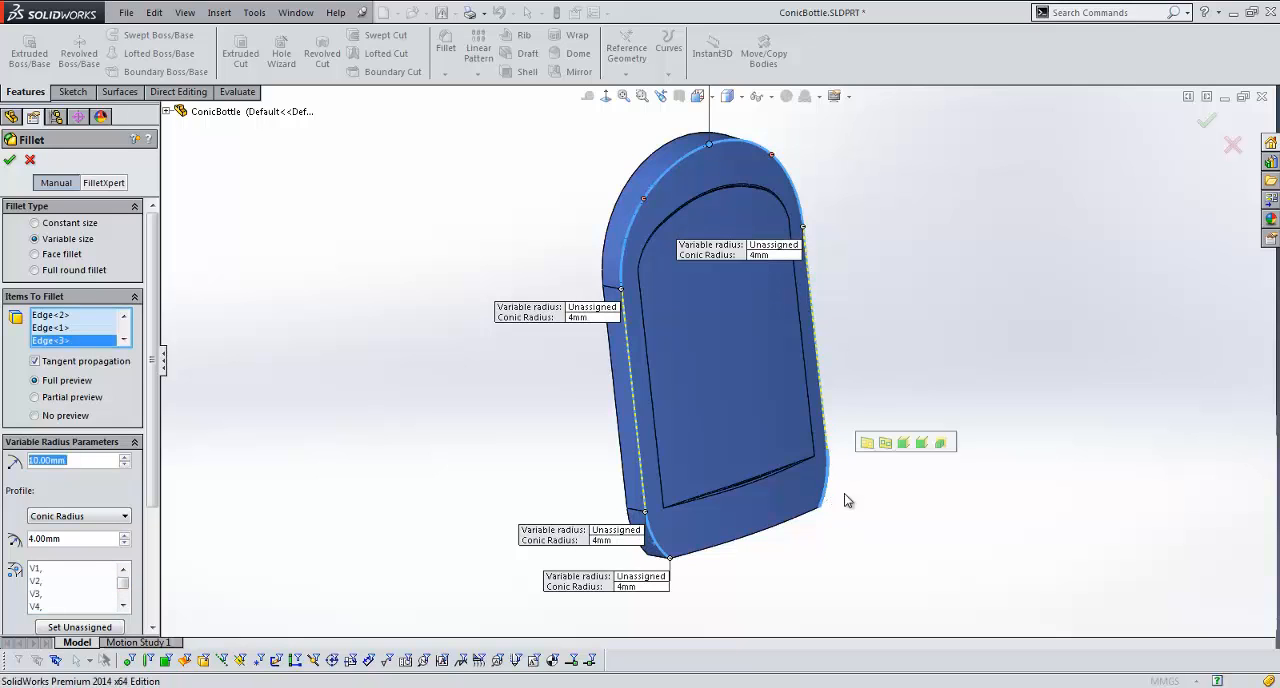
Step: Move the right corner's callouts clear of the body, and assign a 10 mm radius and 10 mm conic radius to all unassigned points
left_click_drag(764, 497, 922, 423)
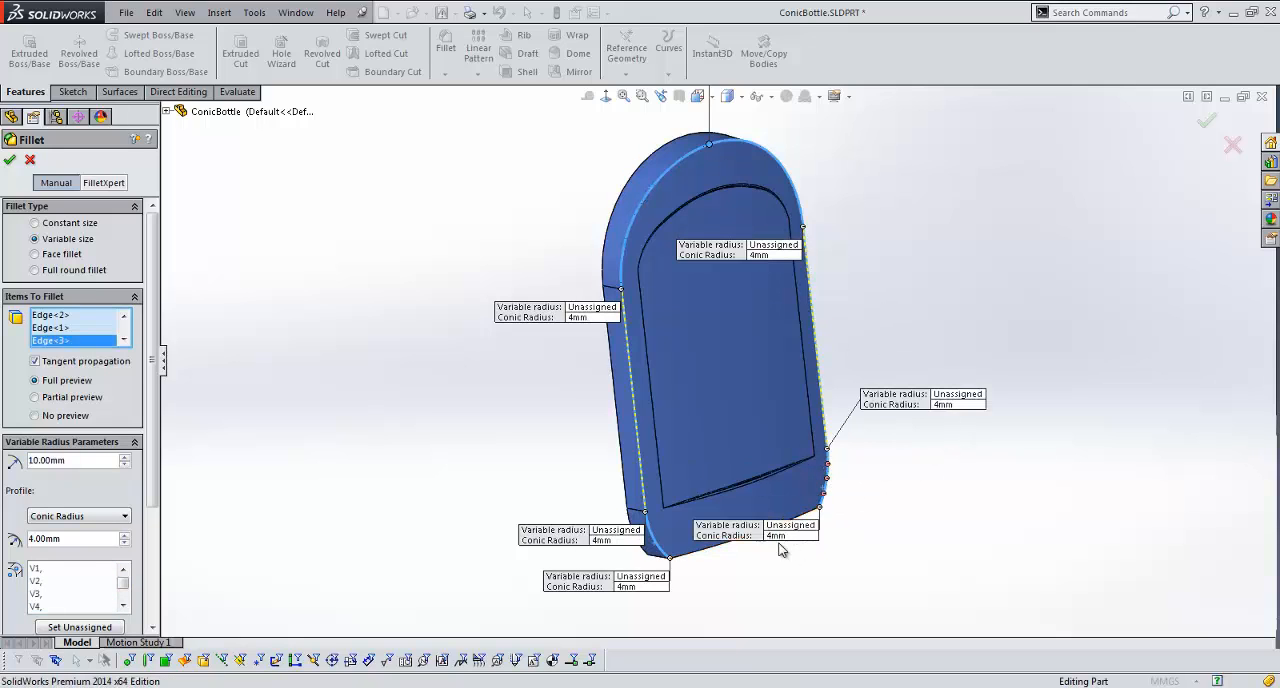
left_click_drag(785, 548, 944, 561)
double_click(84, 540)
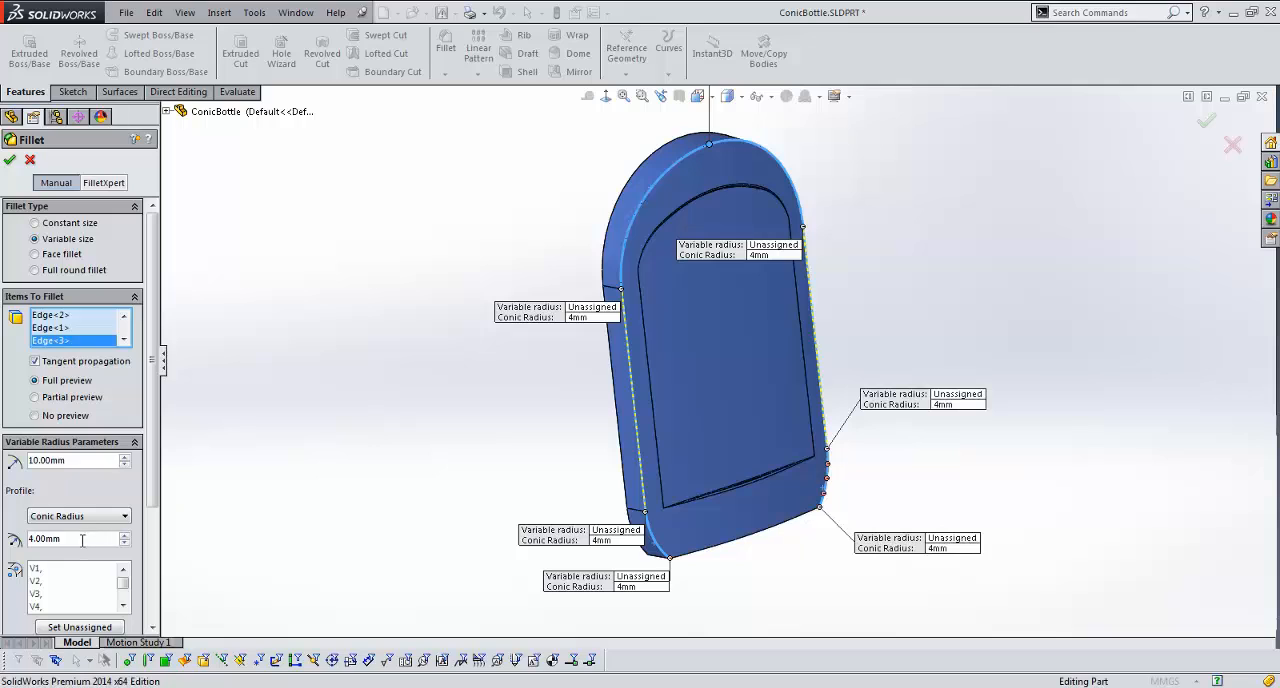
type("10")
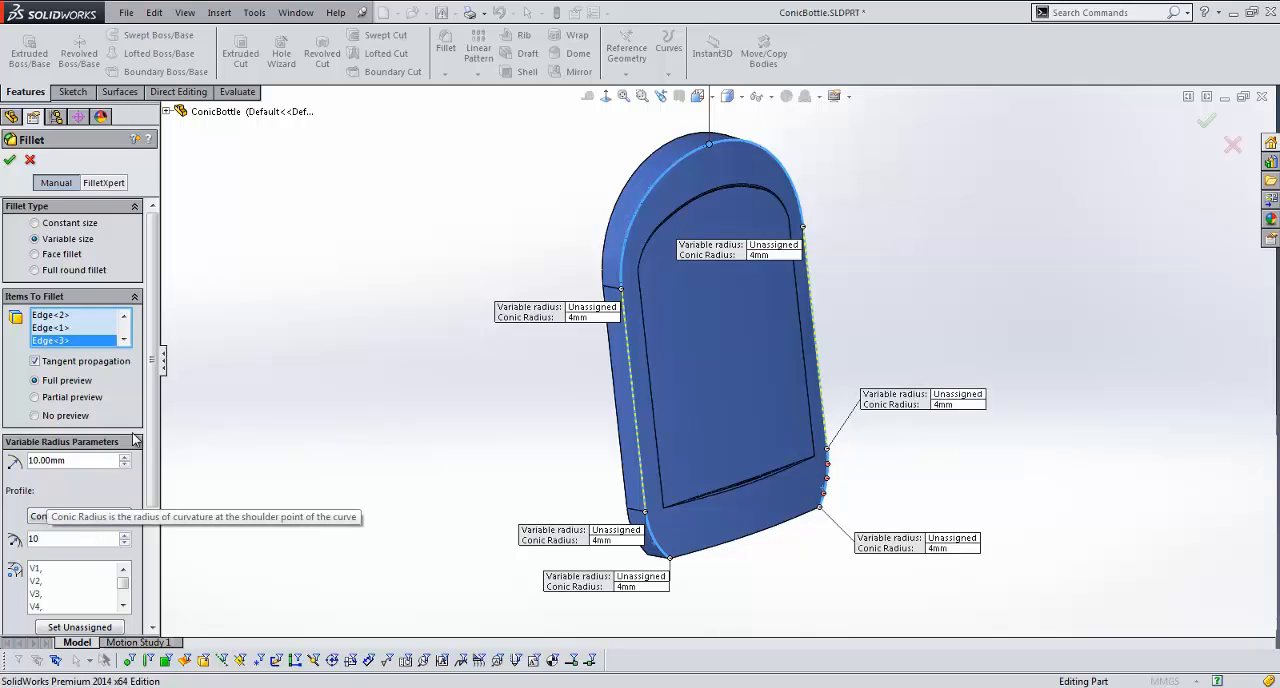
left_click_drag(154, 428, 154, 511)
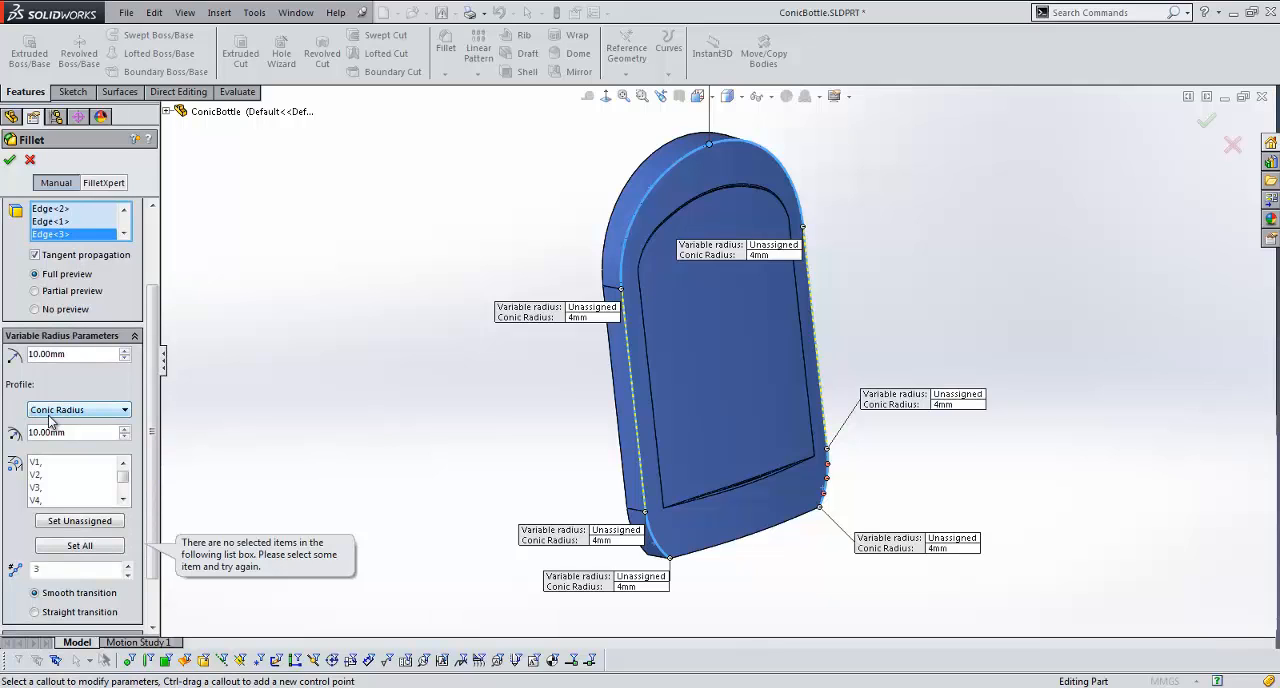
left_click(60, 522)
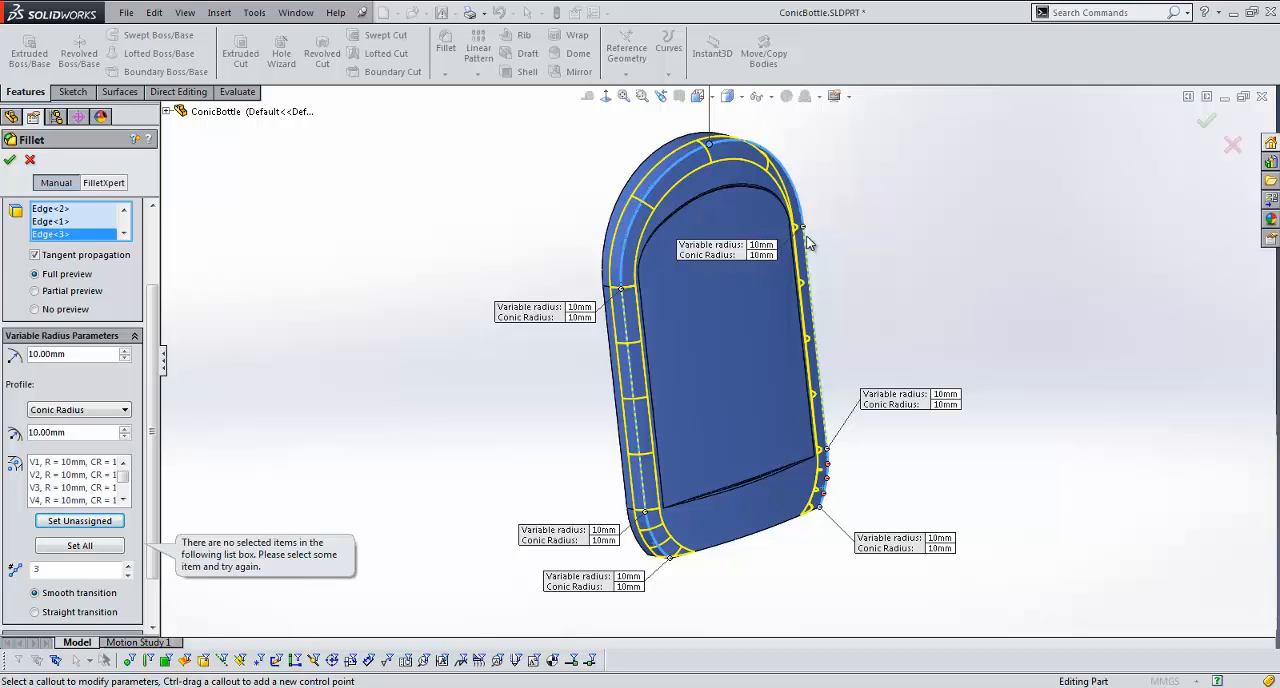
Step: Set the control point at the arch's apex to a 15 mm radius and a 2 mm conic radius
scroll(822, 222, "up", 3)
middle_click_drag(800, 228, 845, 205)
scroll(757, 233, "down", 3)
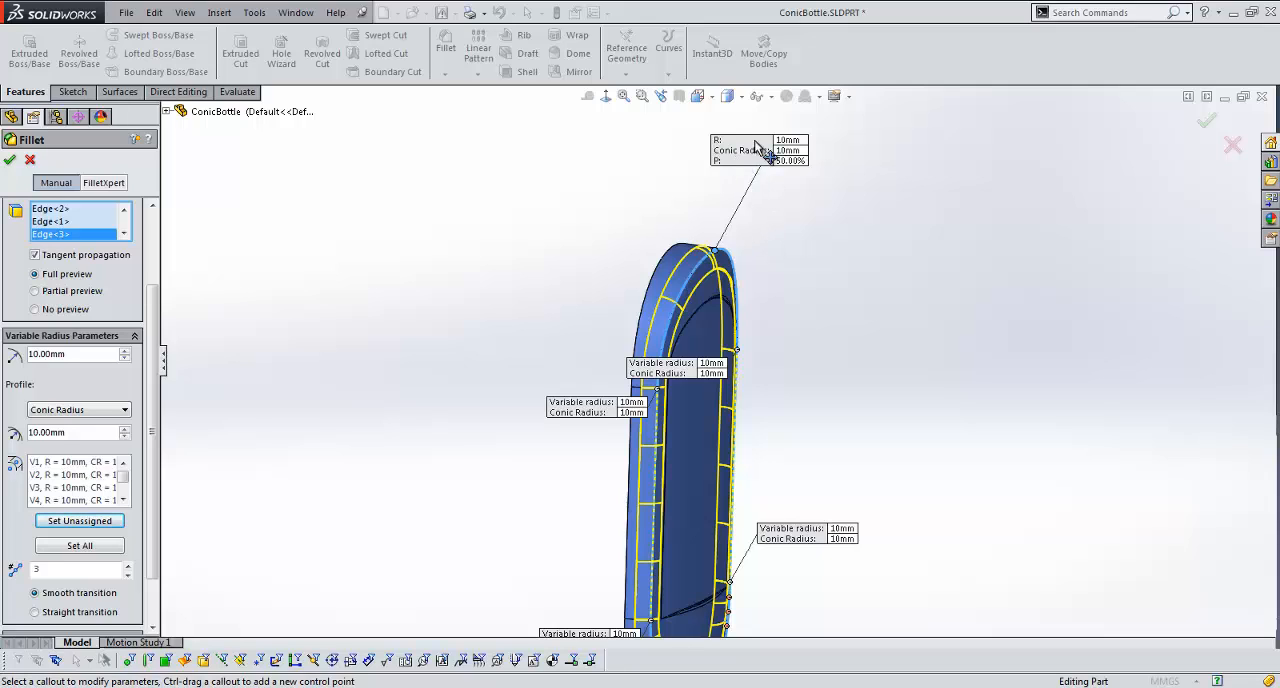
left_click(788, 140)
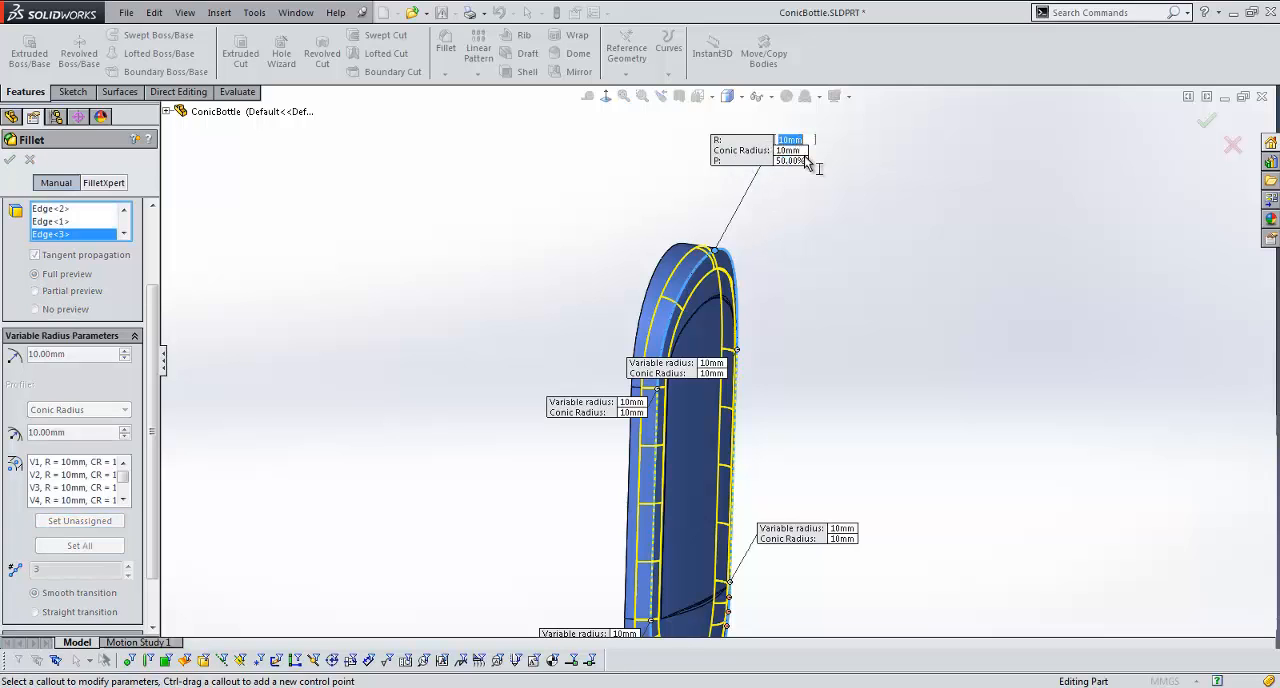
type("15")
key("Return")
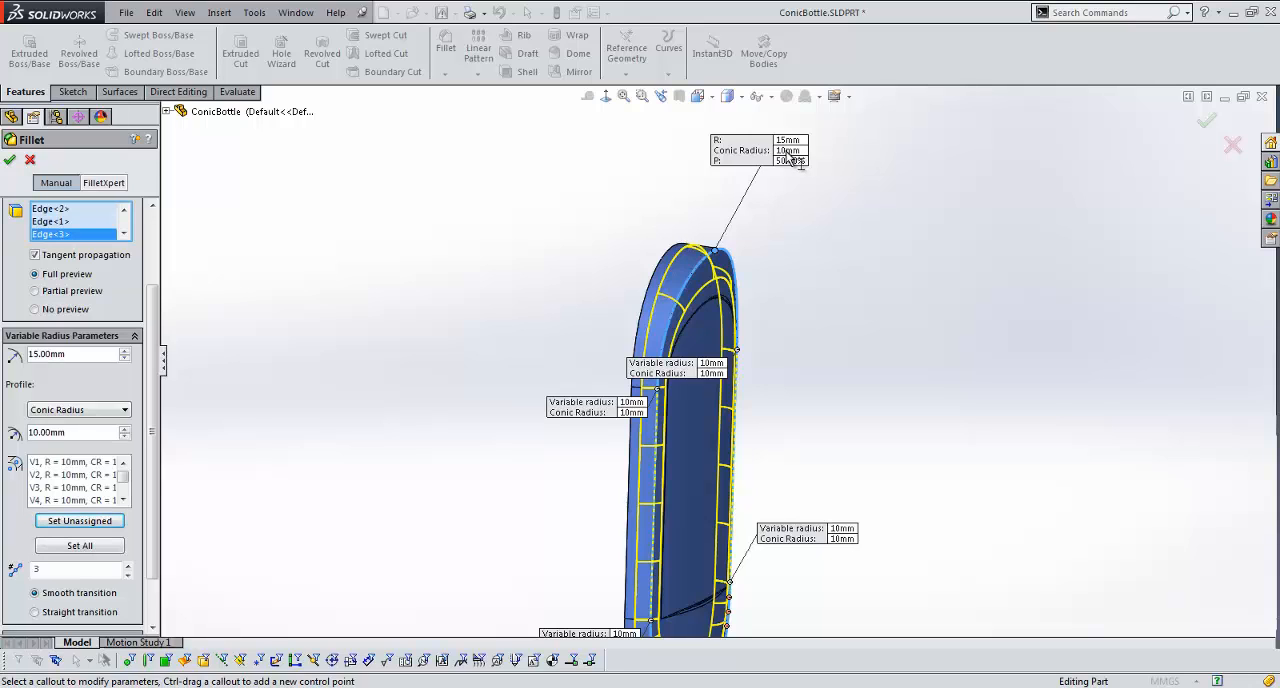
left_click(790, 151)
type("2")
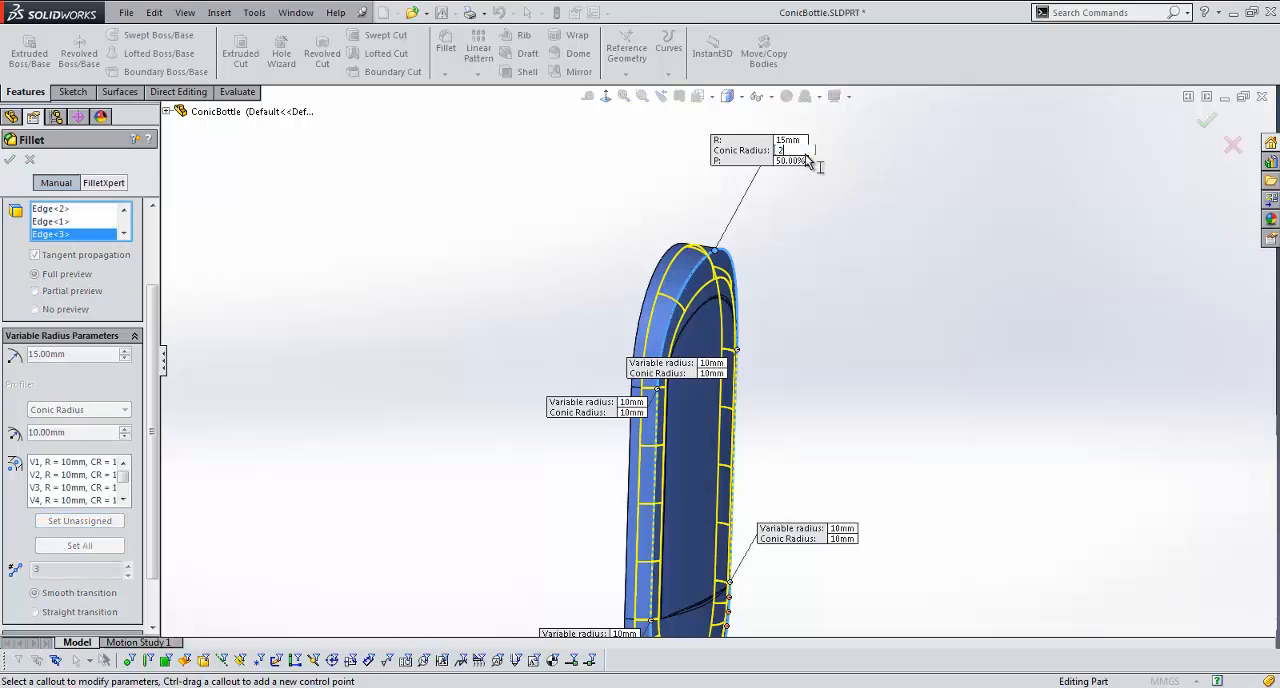
key("Return")
Step: Accept the variable size fillet and roll the feature tree forward to the end
middle_click_drag(710, 270, 656, 350)
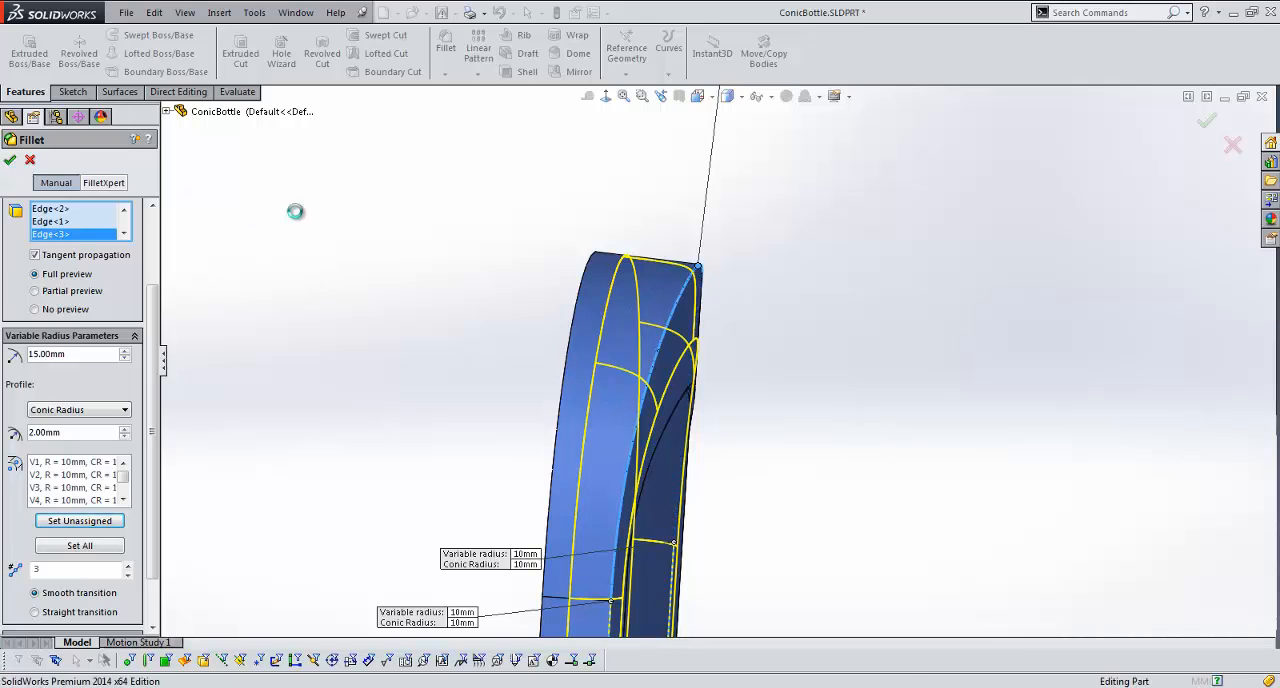
key("Return")
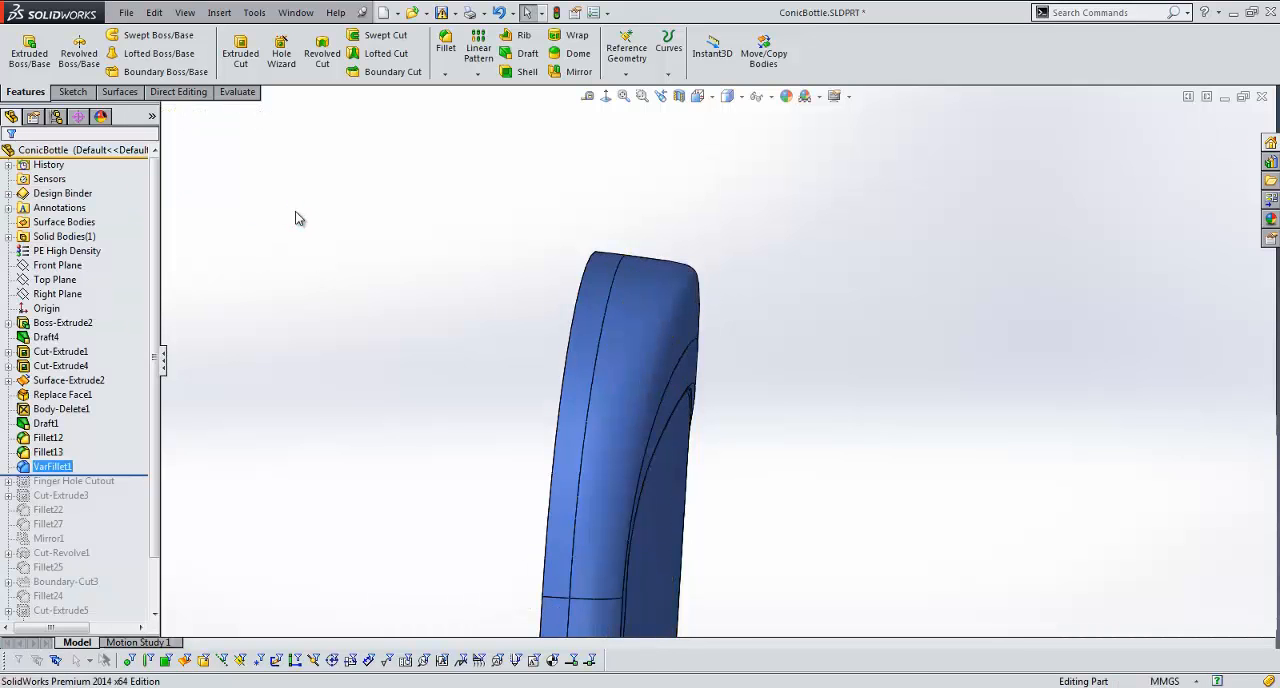
middle_click_drag(543, 461, 511, 490)
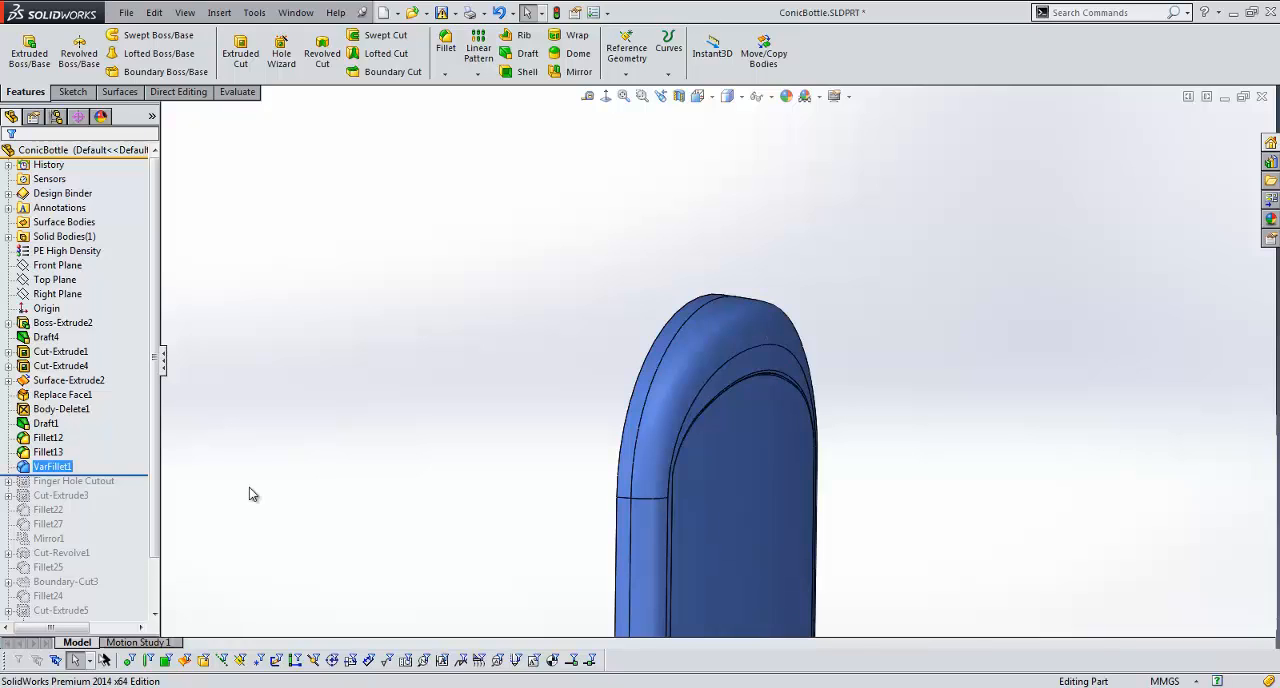
right_click(132, 530)
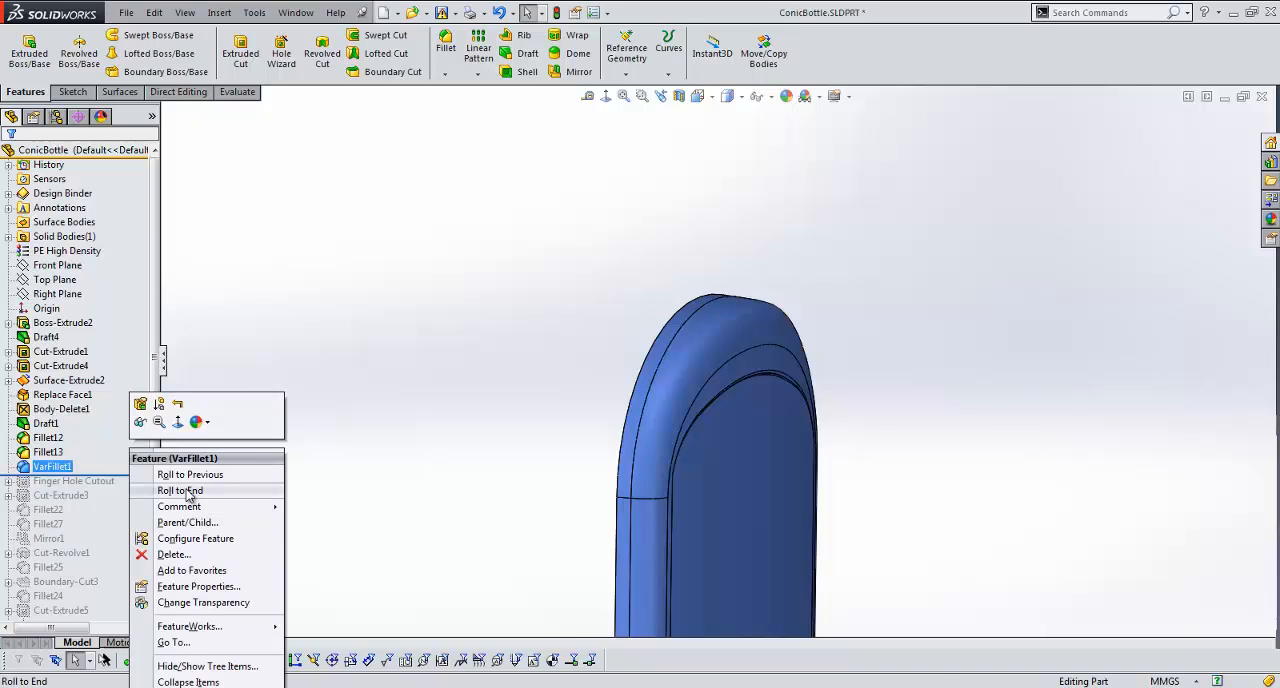
left_click(187, 491)
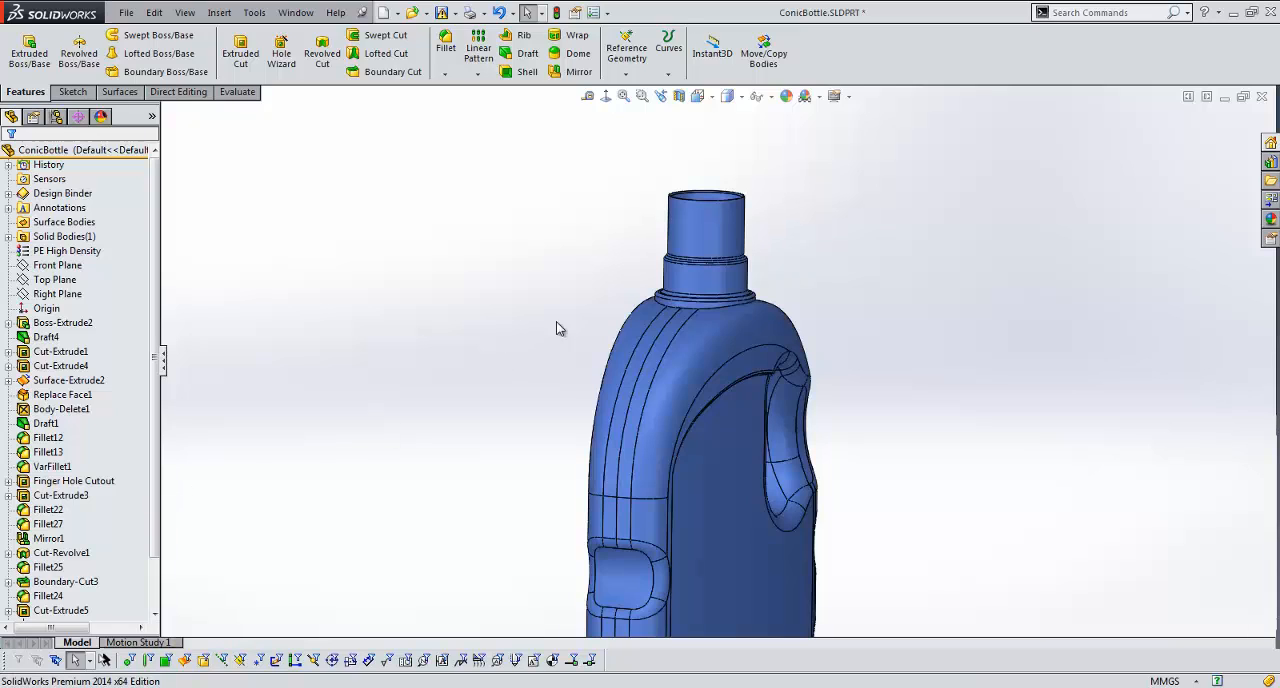
Step: Start a face fillet between the neck collar's upper face and the cylindrical neck face above it
scroll(680, 313, "down", 5)
scroll(682, 318, "down", 3)
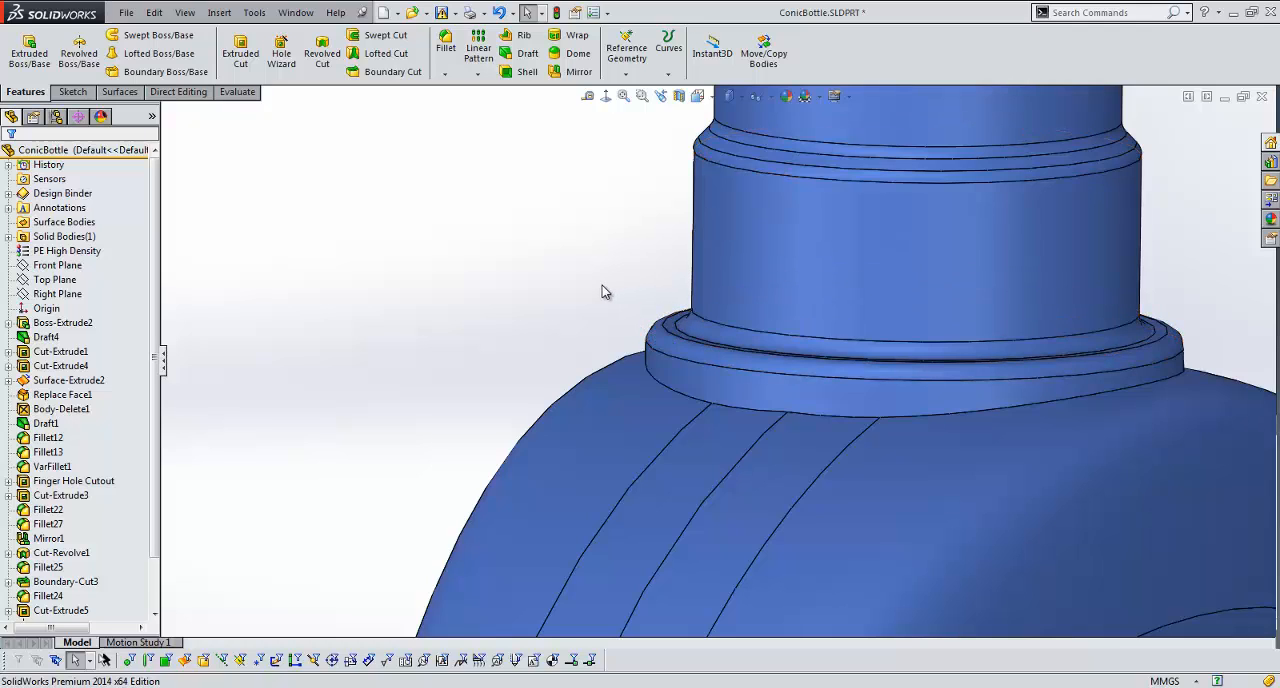
left_click(444, 62)
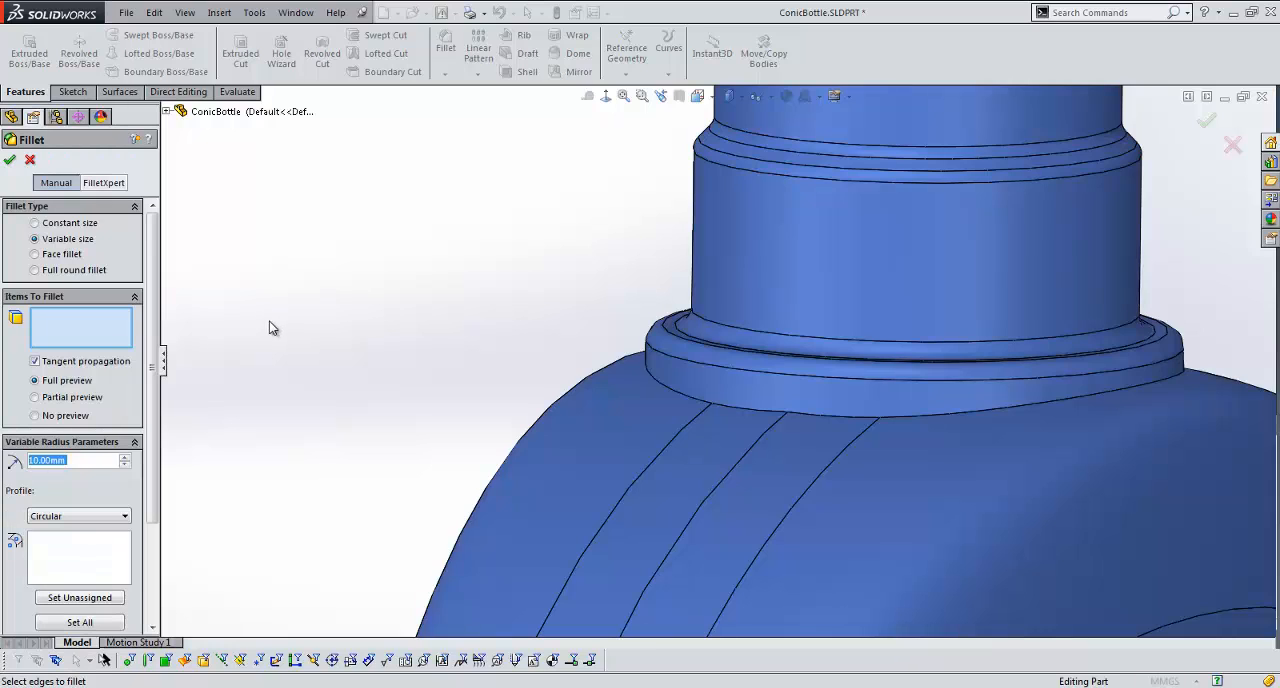
left_click(54, 258)
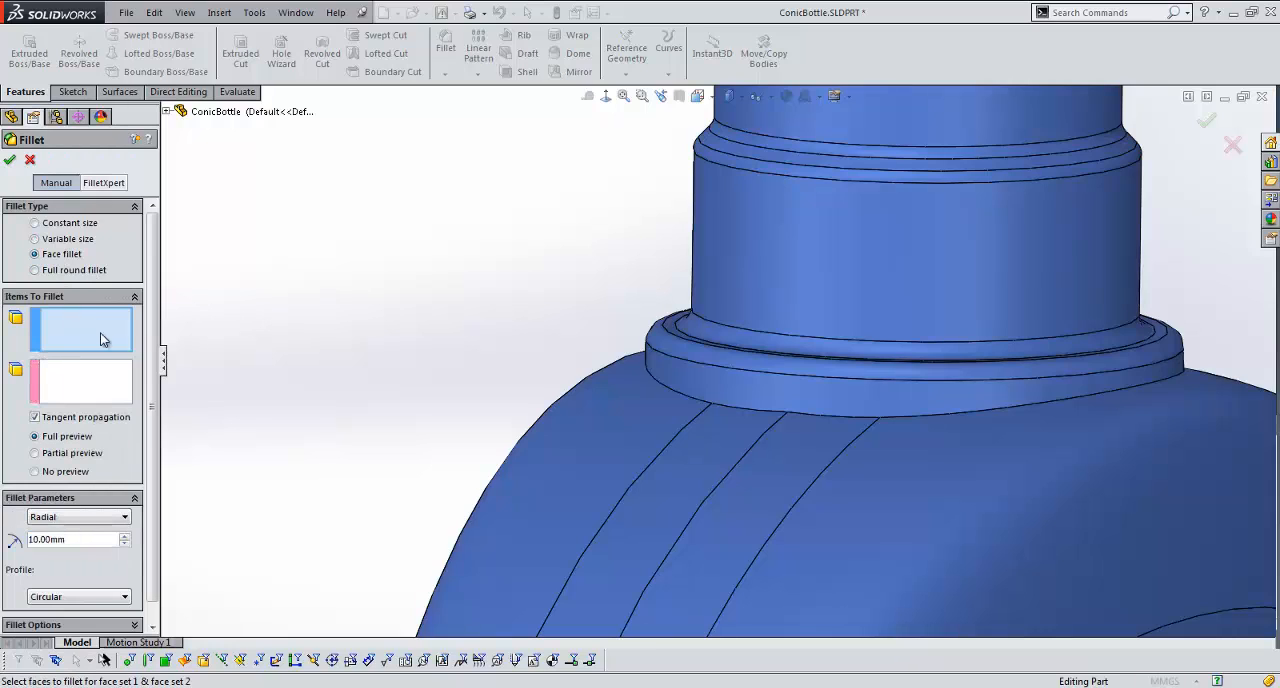
left_click(654, 330)
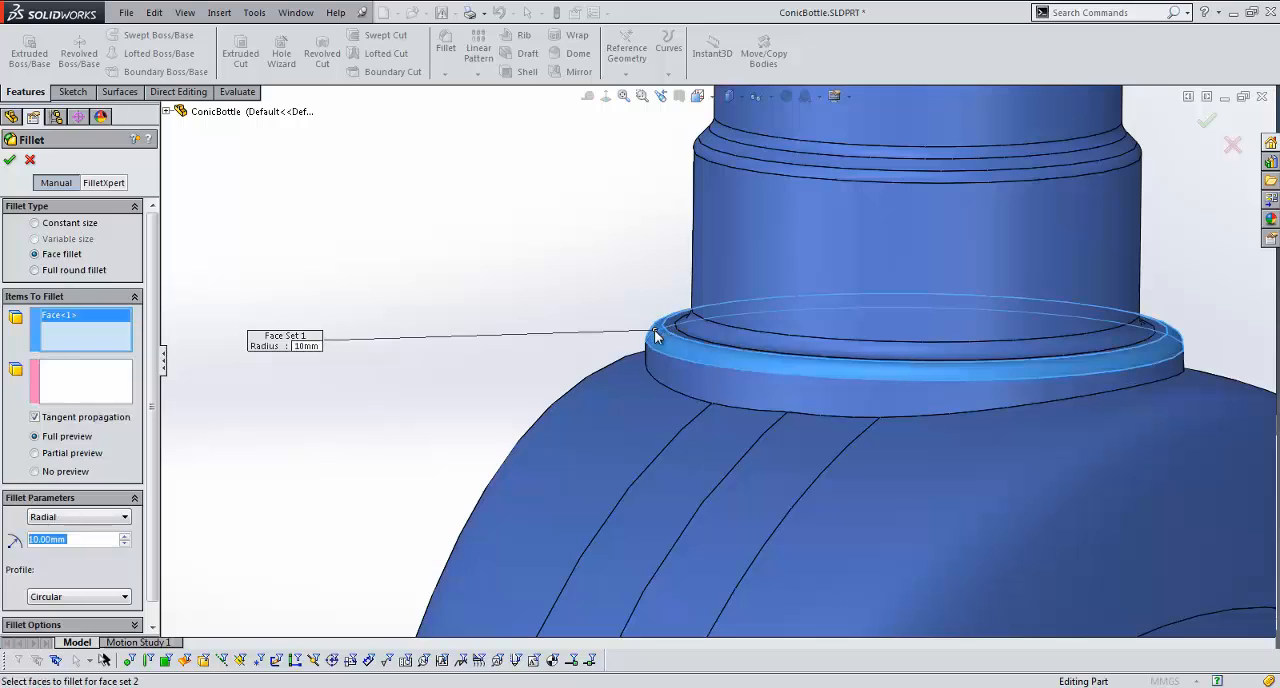
left_click(731, 253)
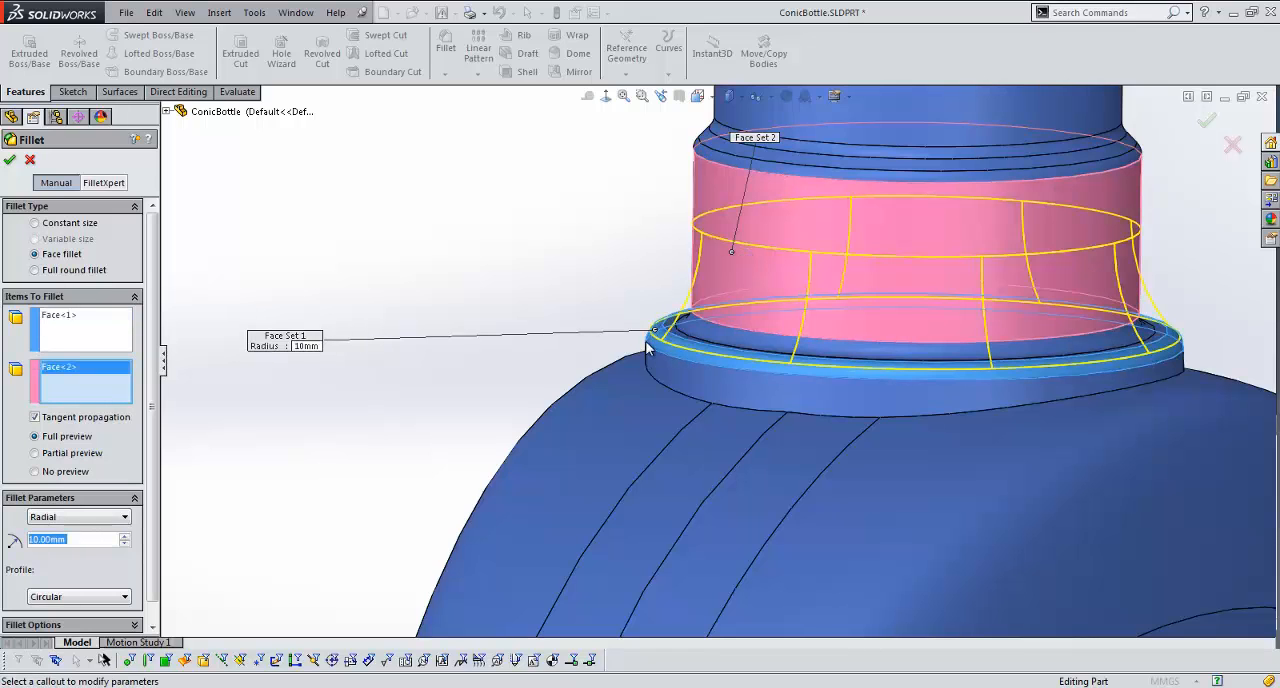
Step: Change the face fillet's profile to Conic Radius and set its radius to 5 mm
scroll(749, 312, "down", 3)
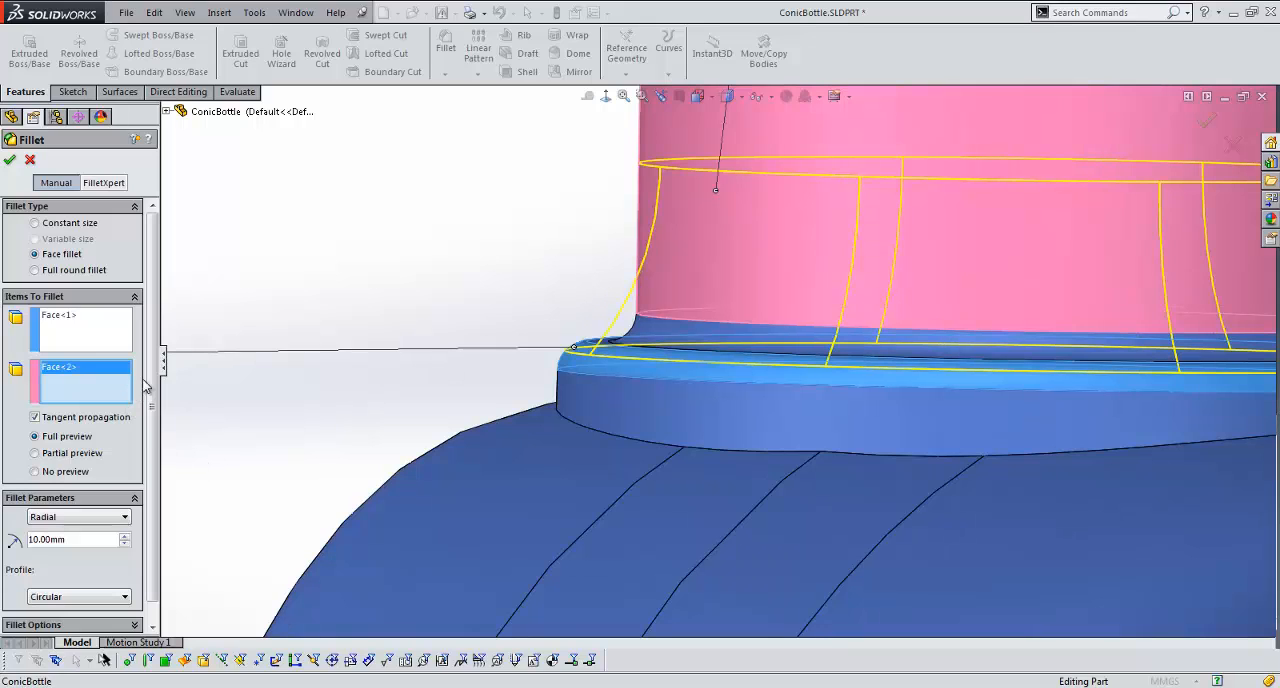
left_click_drag(152, 385, 152, 405)
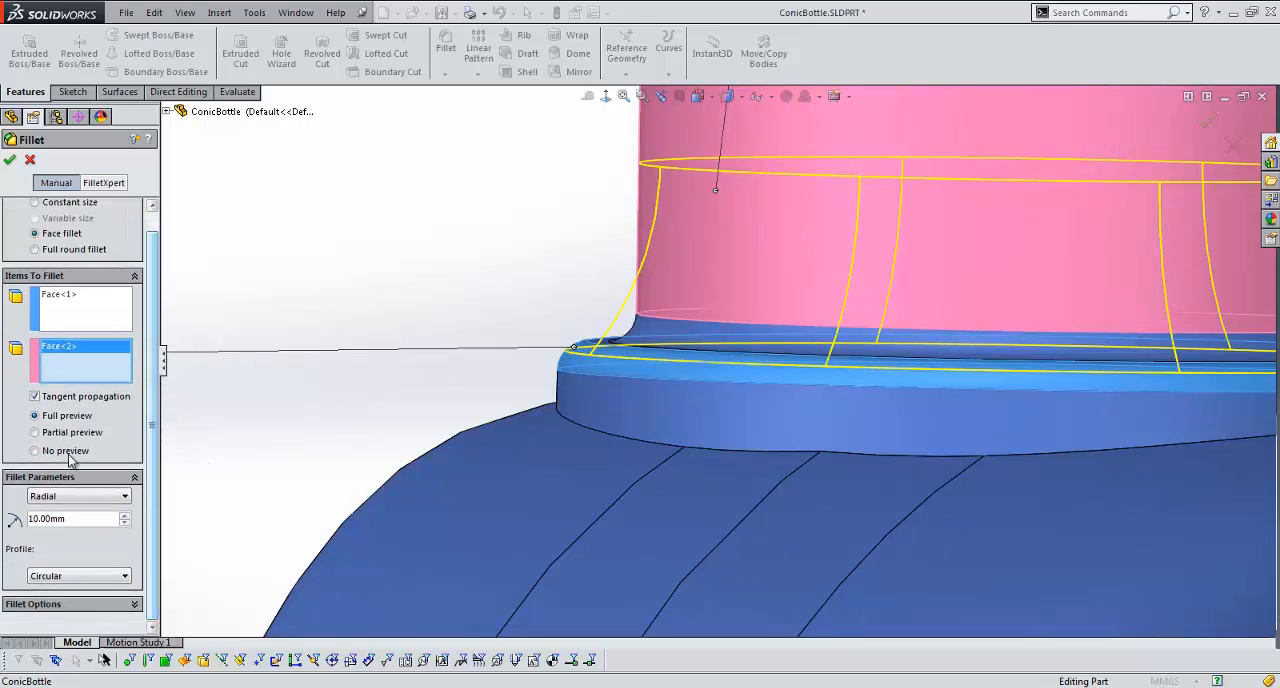
left_click(104, 576)
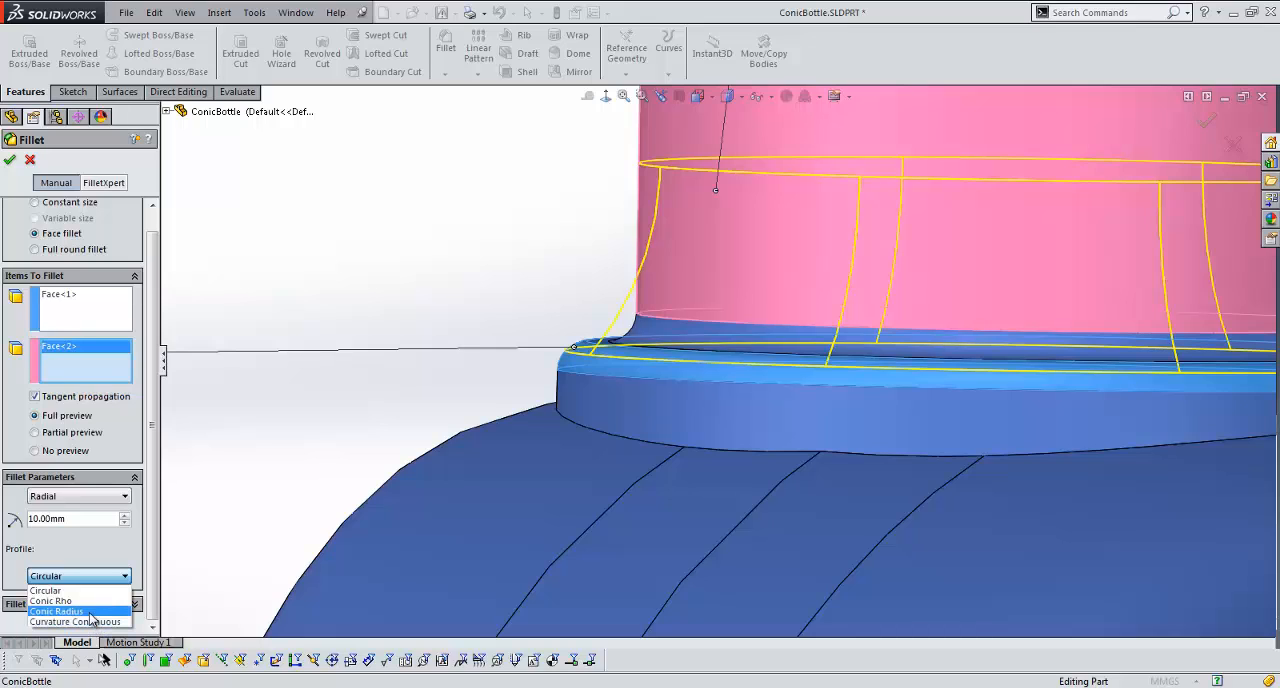
left_click(89, 612)
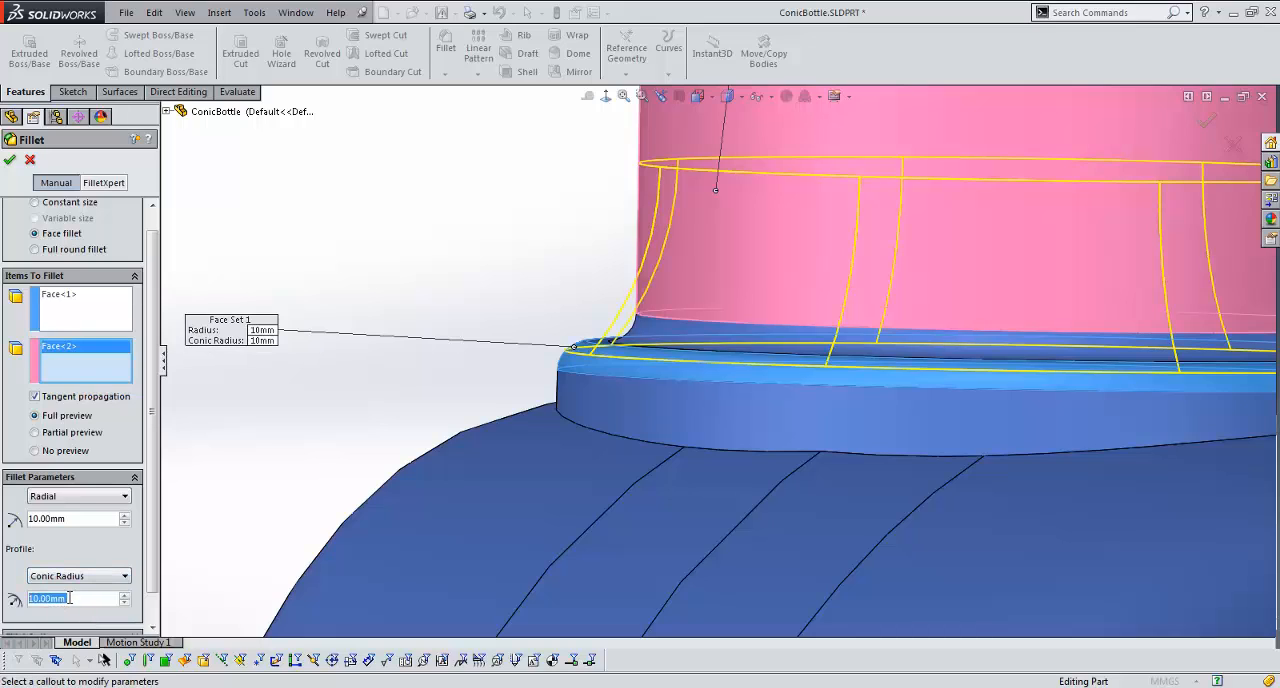
left_click(90, 521)
scroll(84, 523, "down", 6)
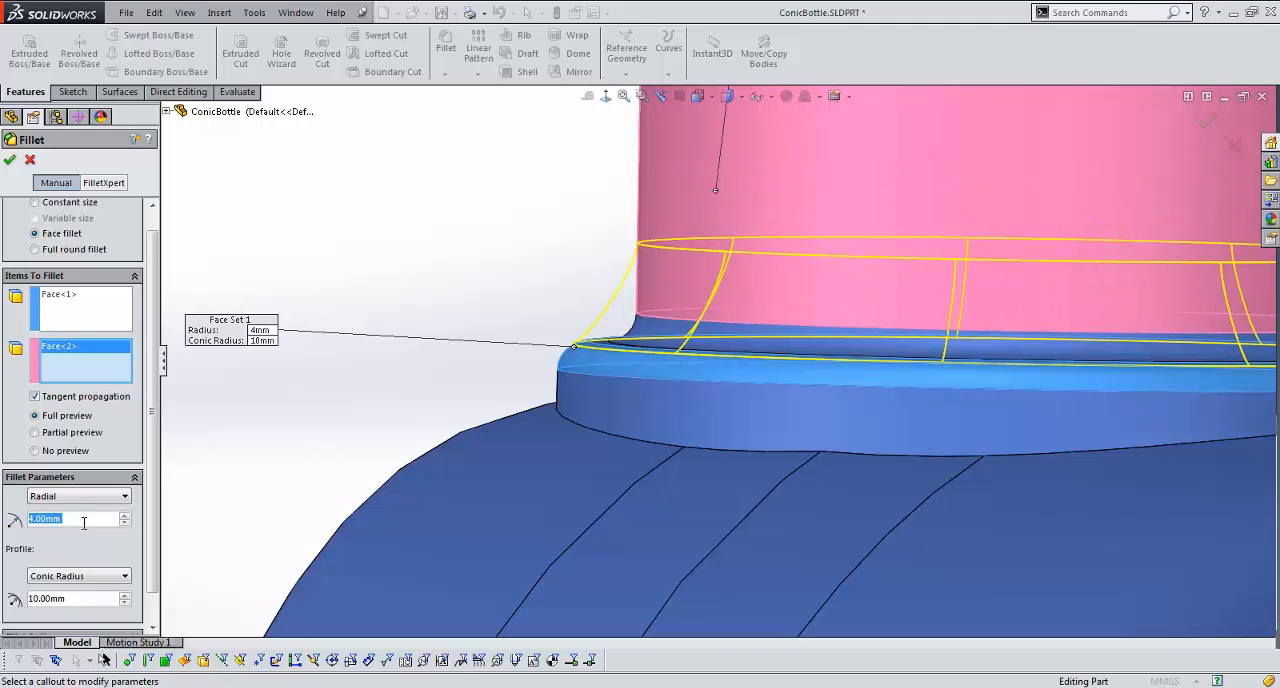
scroll(84, 523, "up", 5)
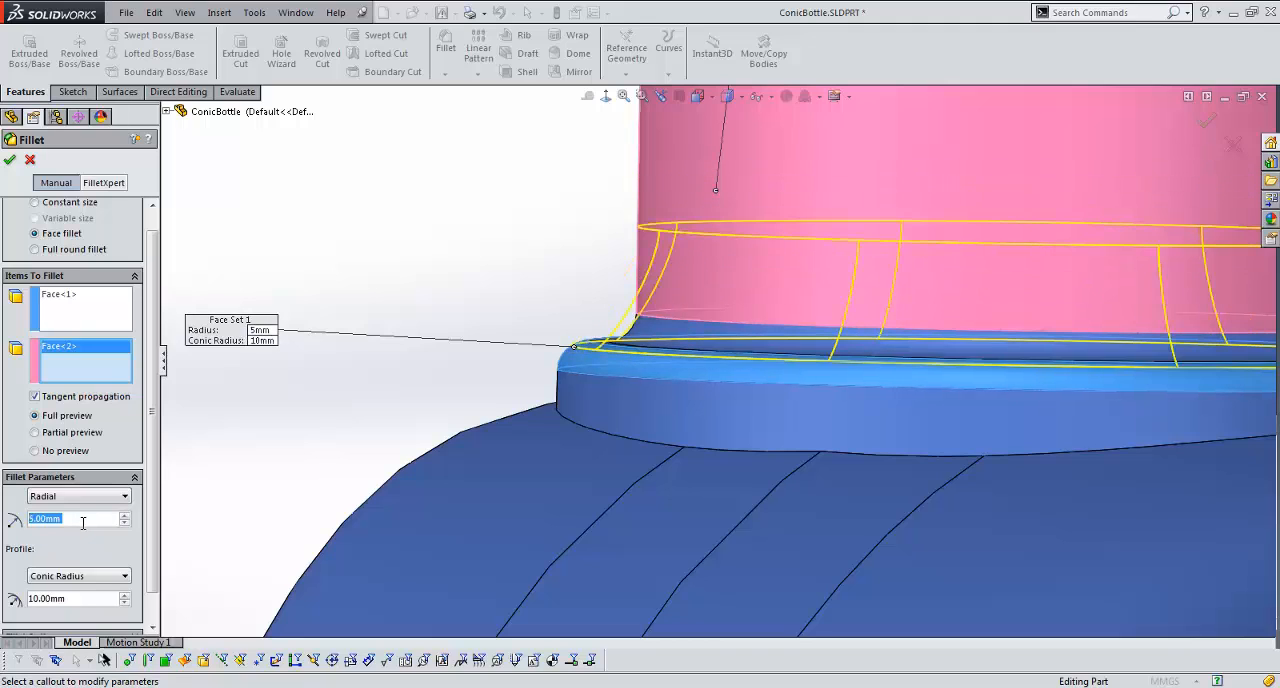
scroll(84, 523, "down", 4)
Step: Adjust the face fillet to a 7 mm radius and a 3 mm conic radius, and accept it
left_click(75, 600)
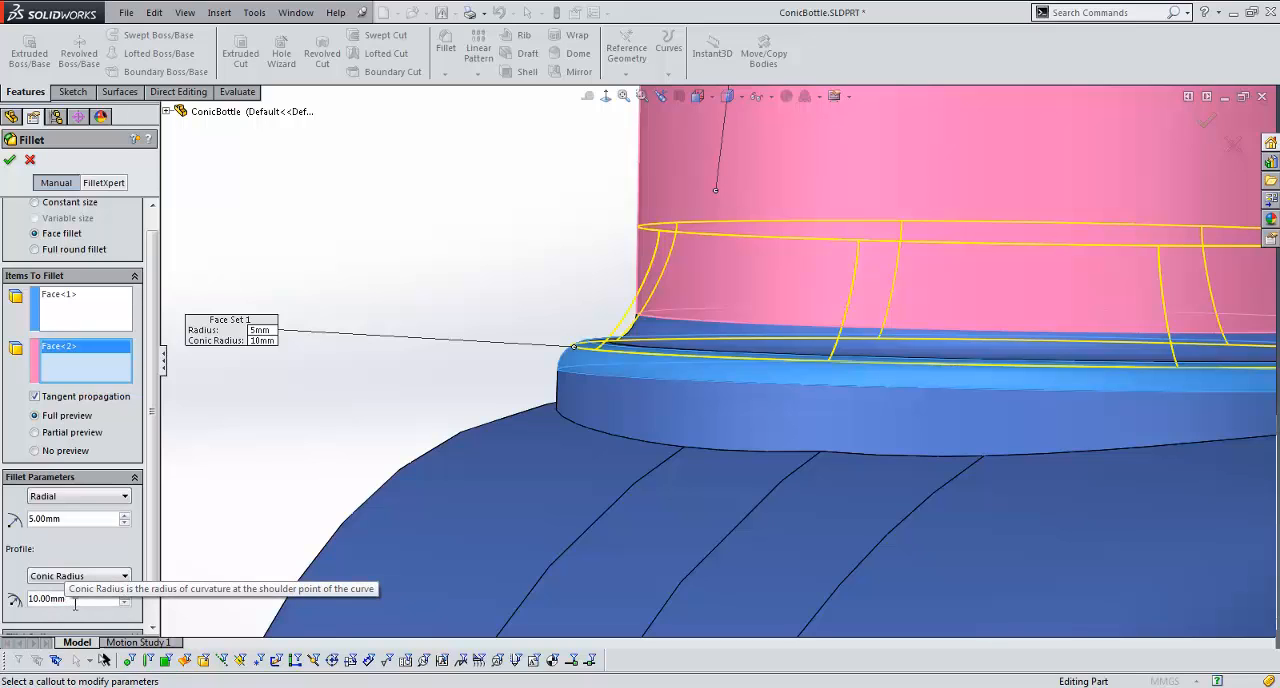
scroll(75, 604, "down", 9)
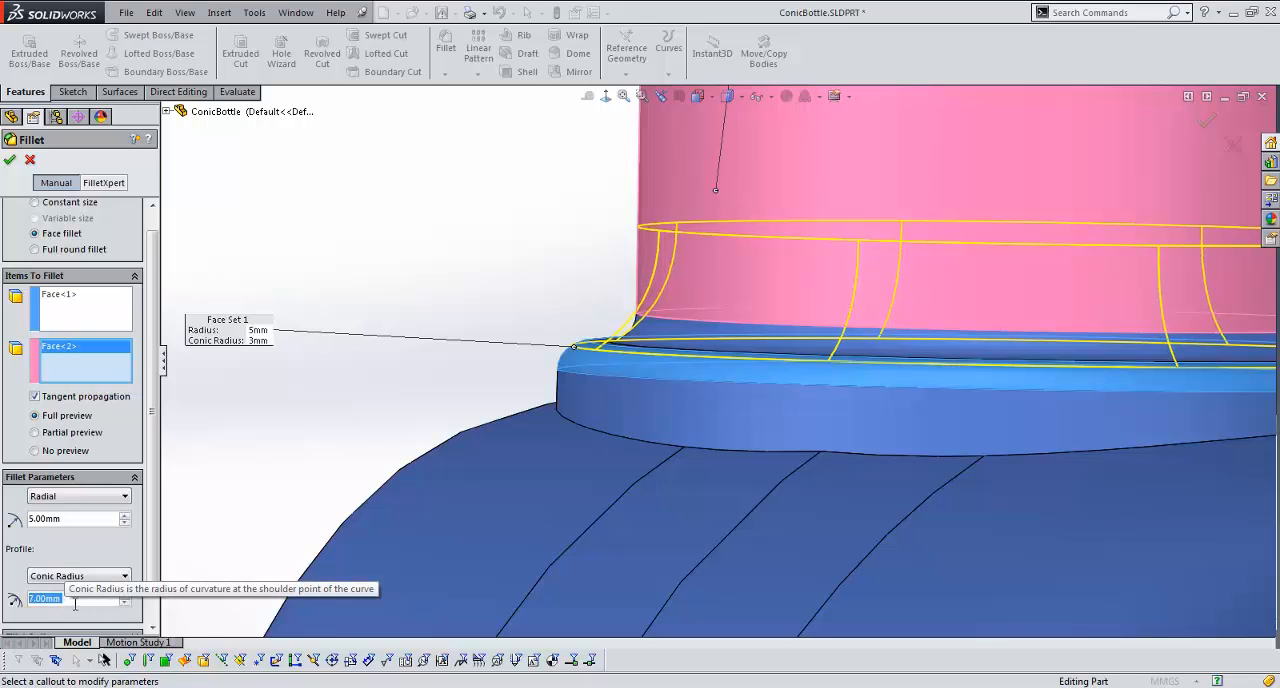
scroll(75, 604, "up", 1)
scroll(75, 604, "up", 2)
left_click(71, 520)
scroll(71, 520, "up", 2)
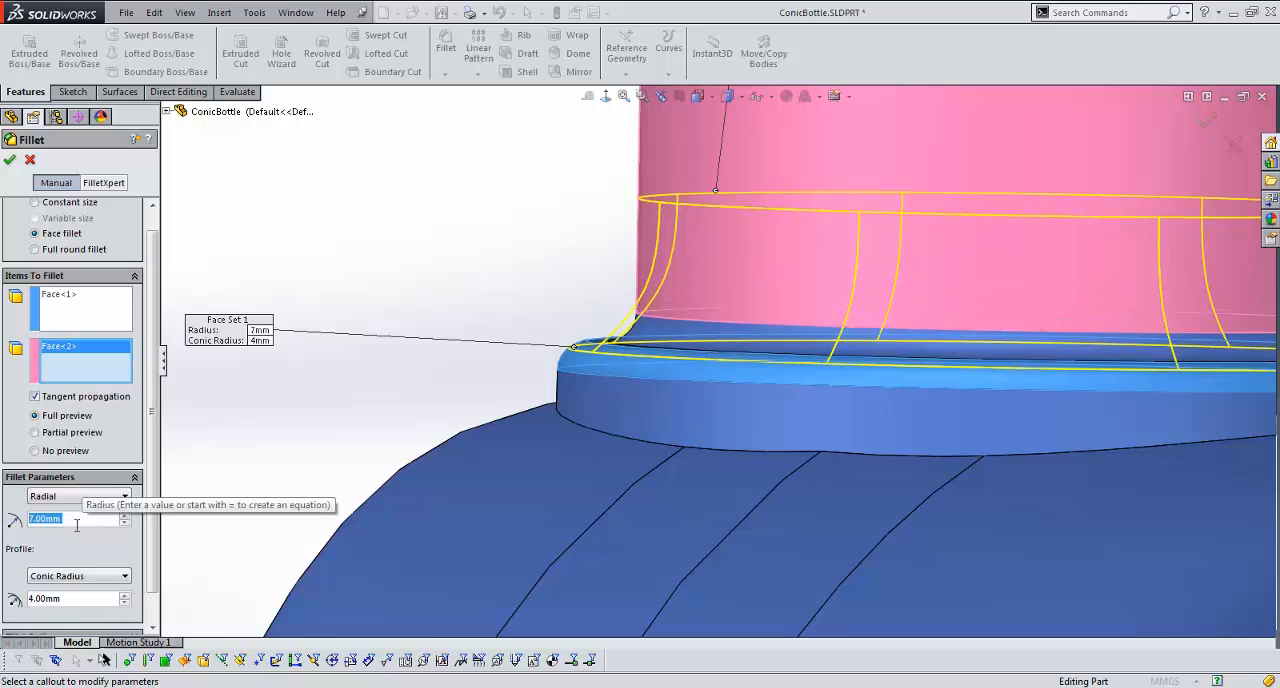
left_click(80, 599)
scroll(80, 599, "down", 1)
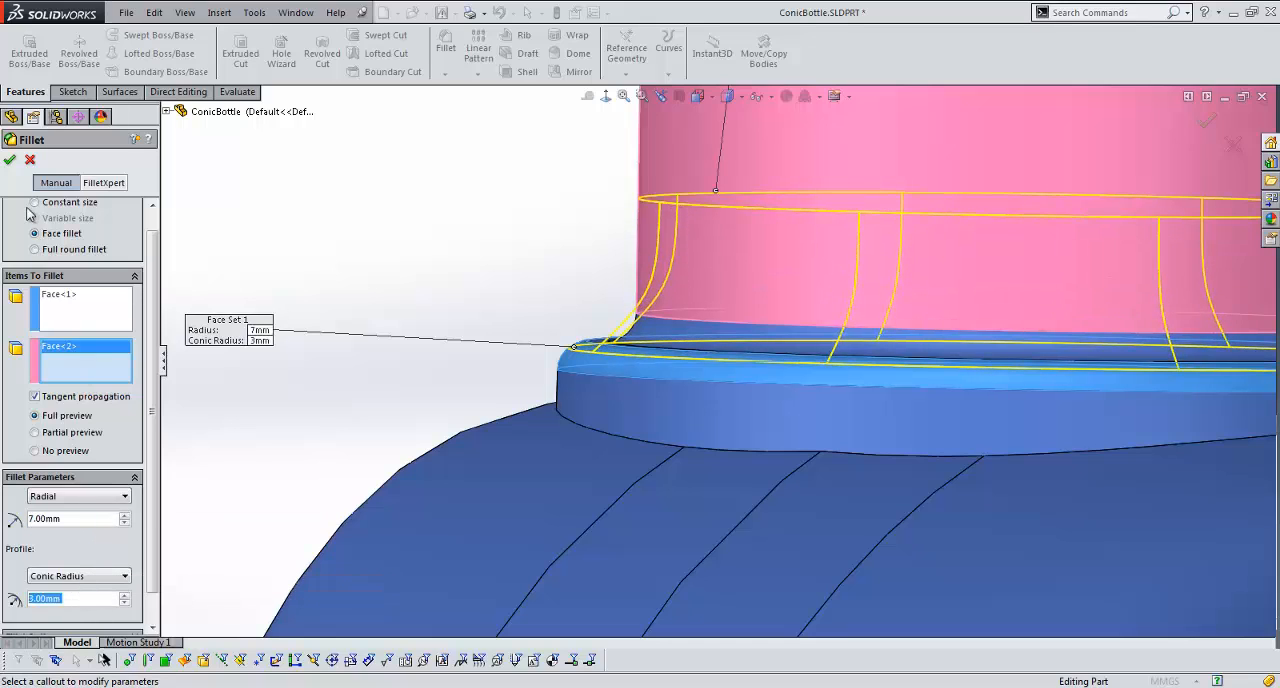
left_click(10, 162)
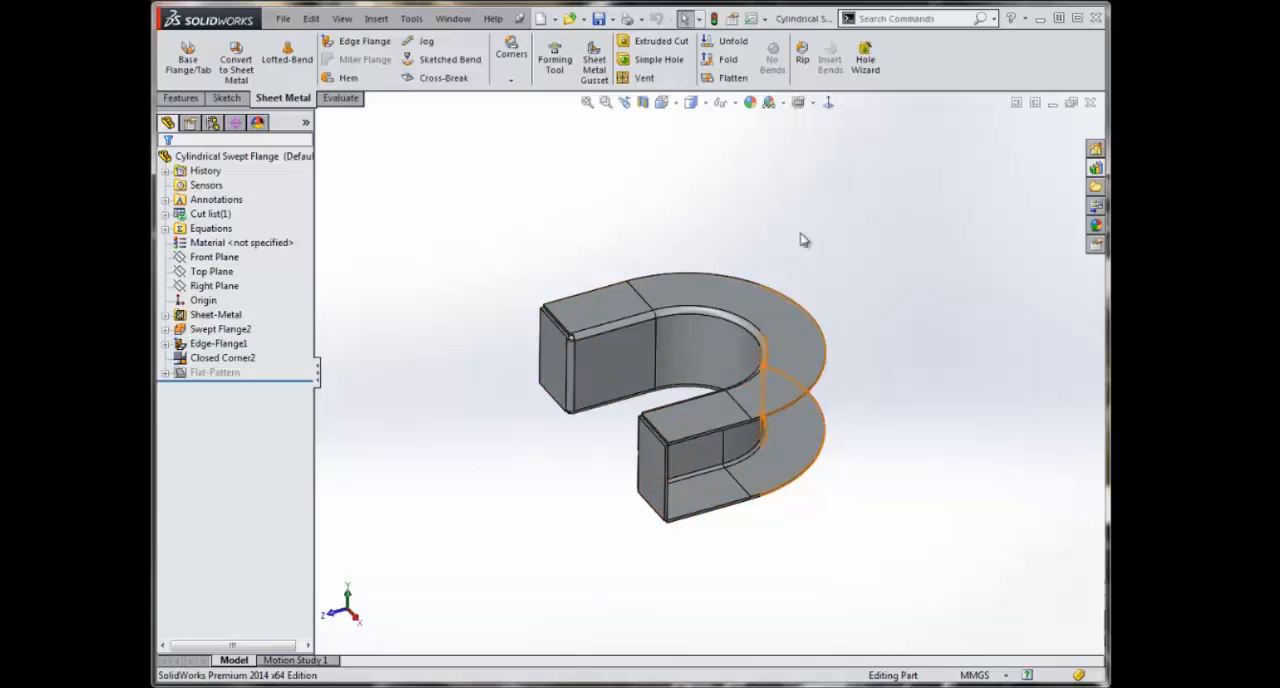
Step: Flatten the Cylindrical Swept Flange part to inspect its flat pattern, and return it to the folded state
left_click(727, 80)
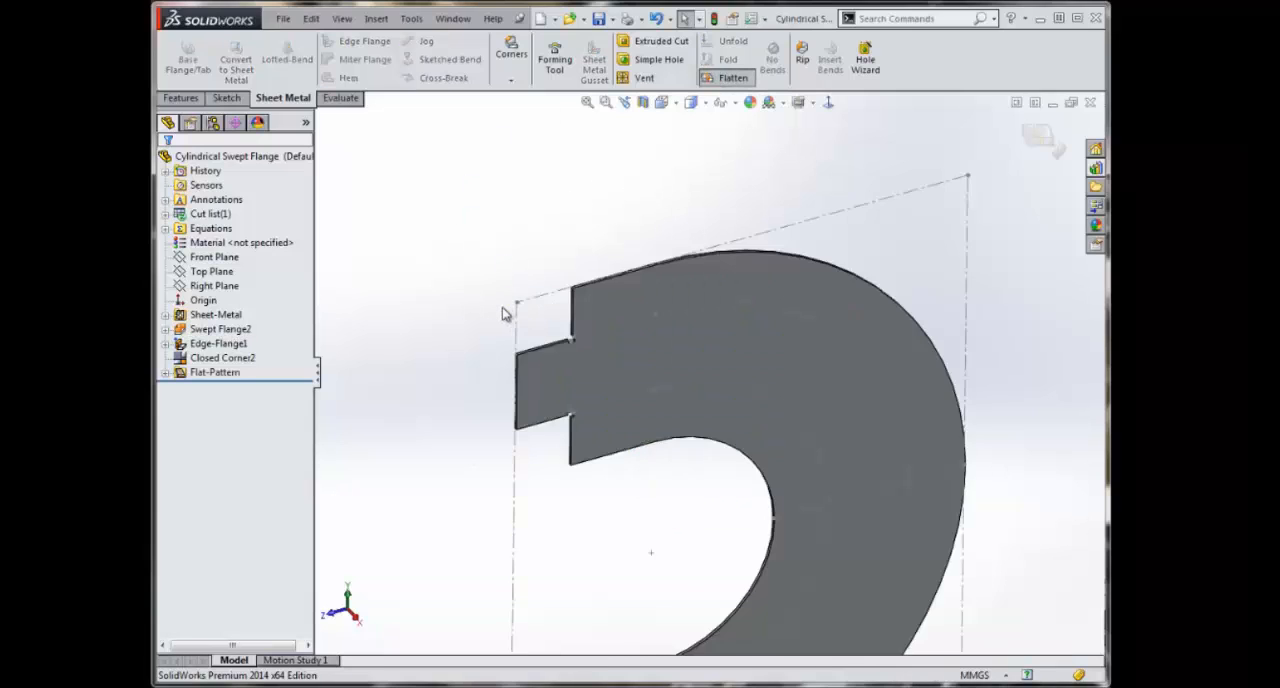
middle_click_drag(537, 325, 720, 432)
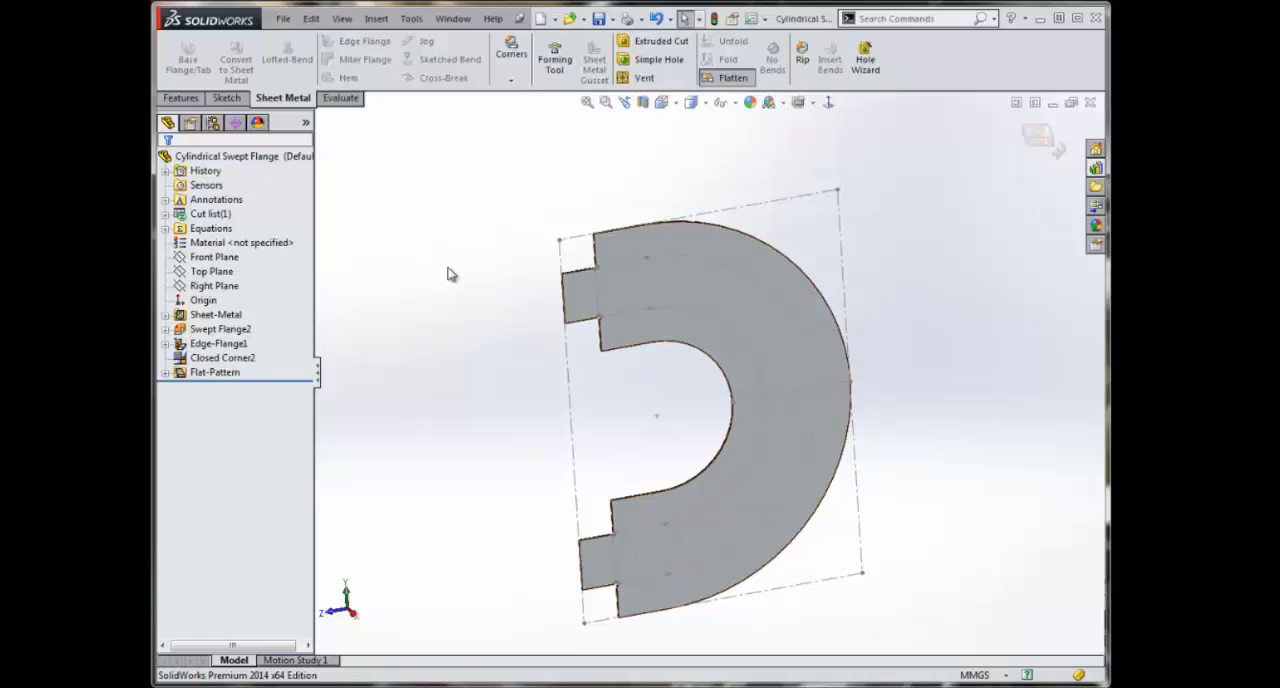
left_click(1043, 146)
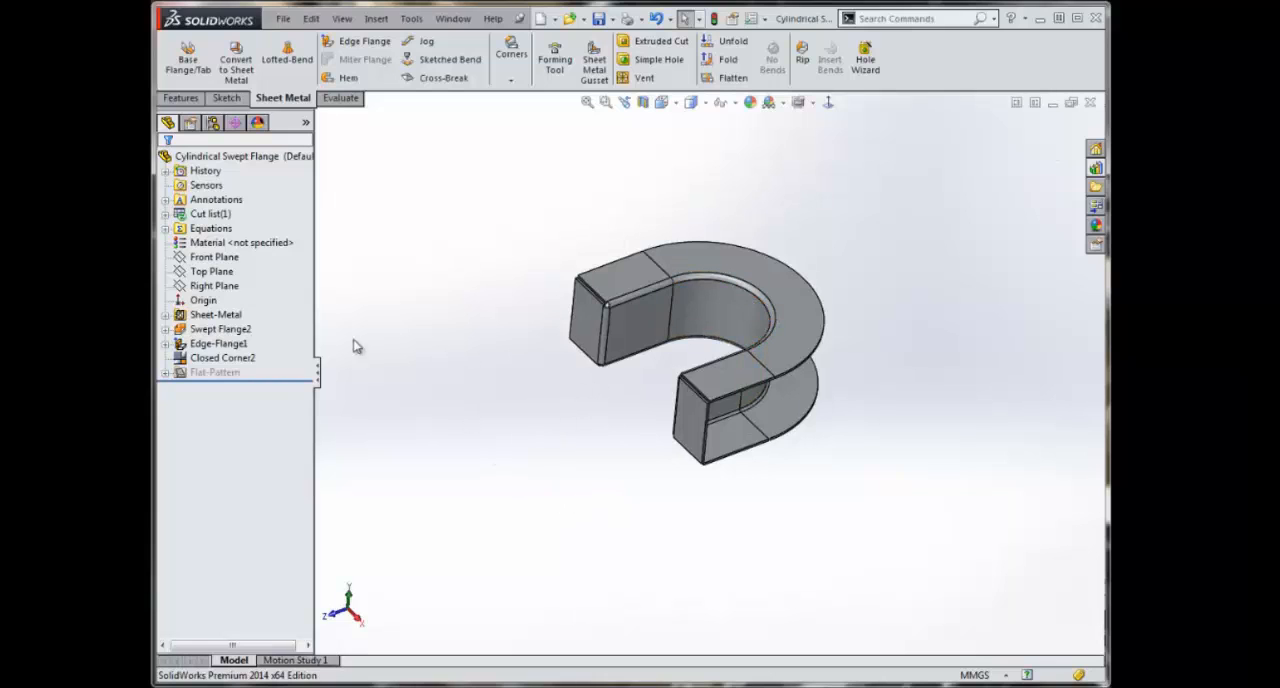
Step: Edit Swept Flange2 to use the Cylindrical/Conical Bodies option with the profile's vertical line Line2@Sketch2, and accept the change
left_click(220, 330)
right_click(220, 334)
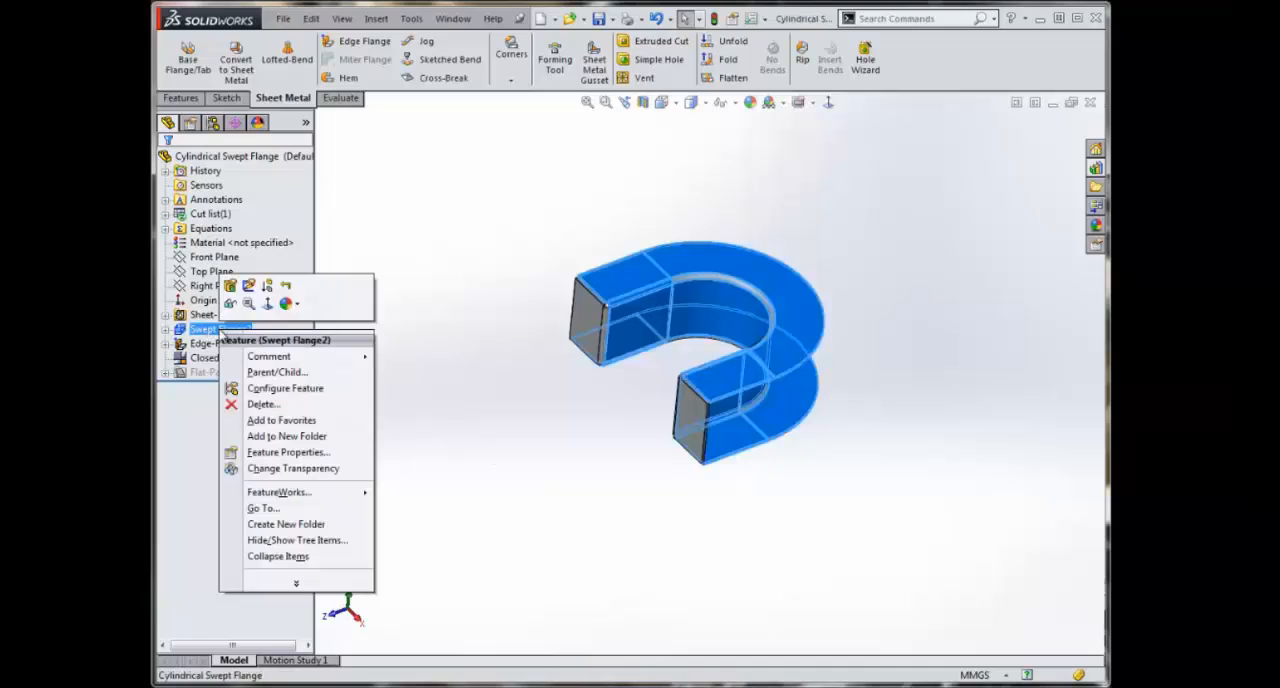
left_click(230, 287)
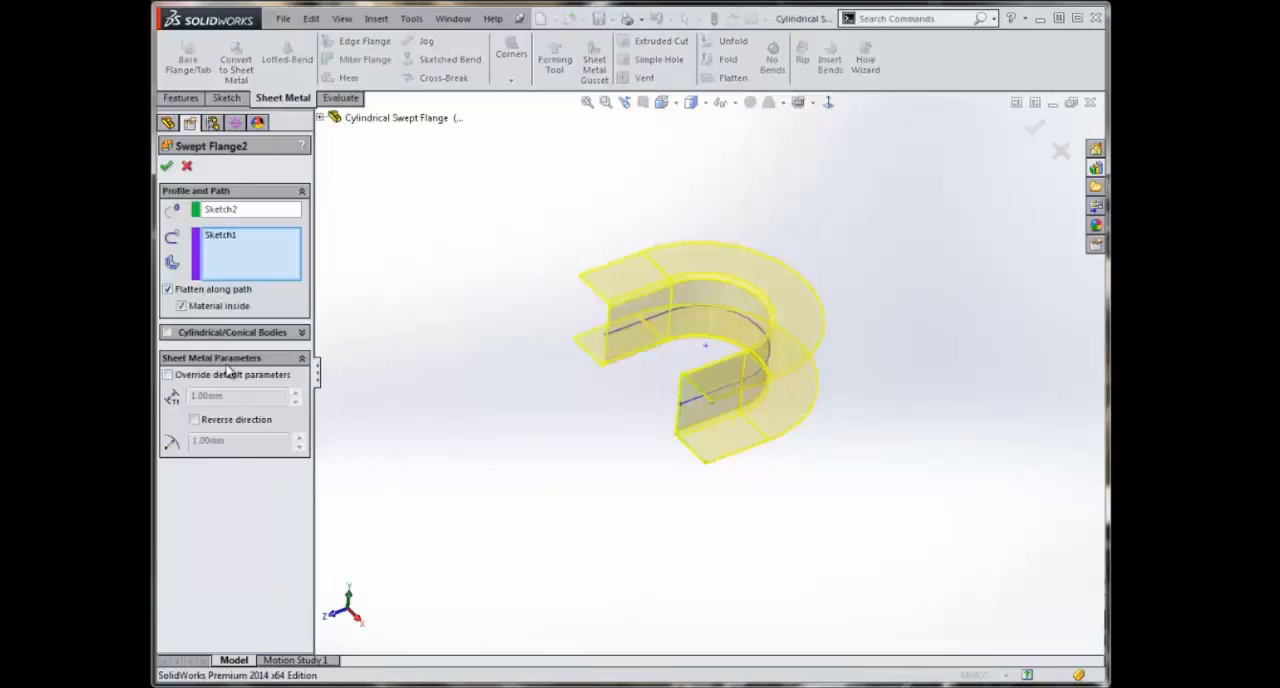
left_click(167, 334)
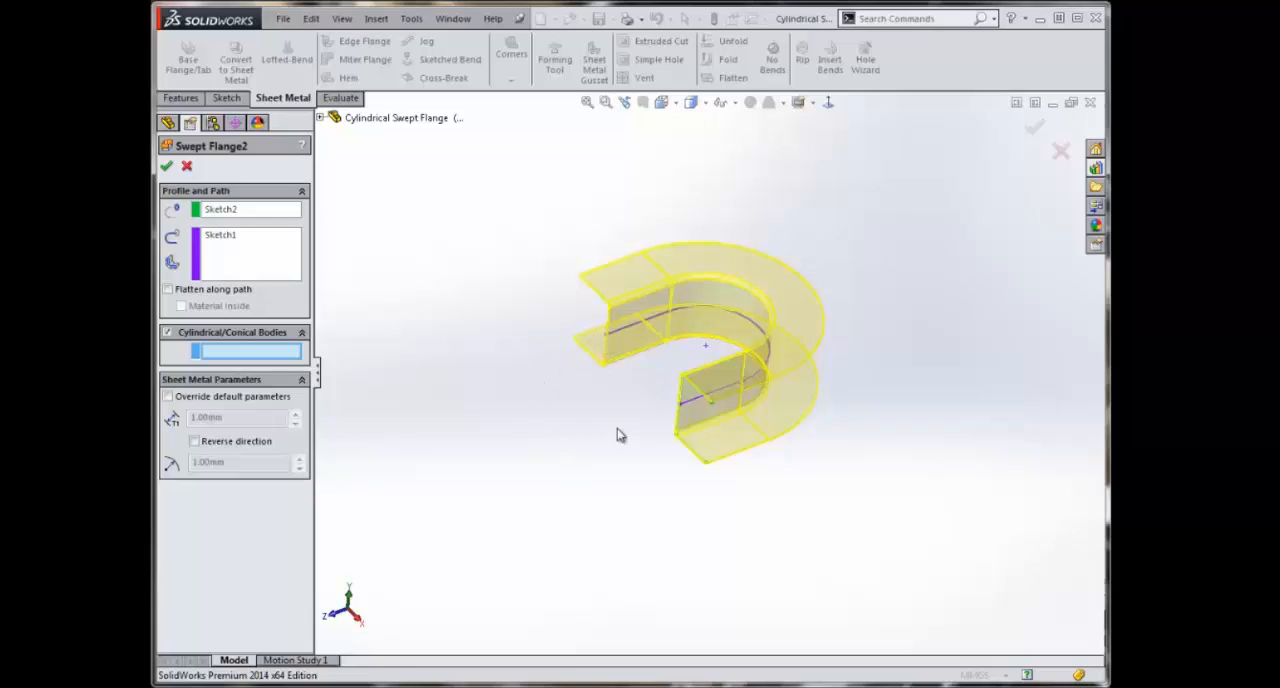
left_click(681, 410)
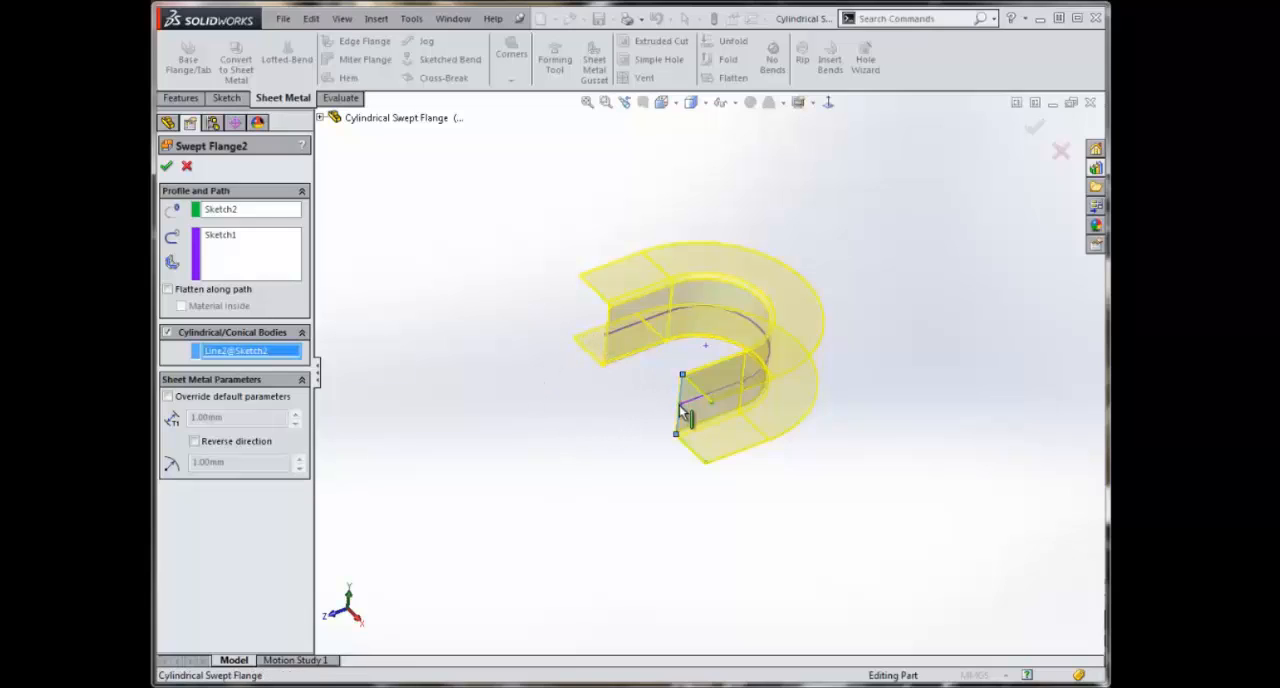
left_click(1036, 127)
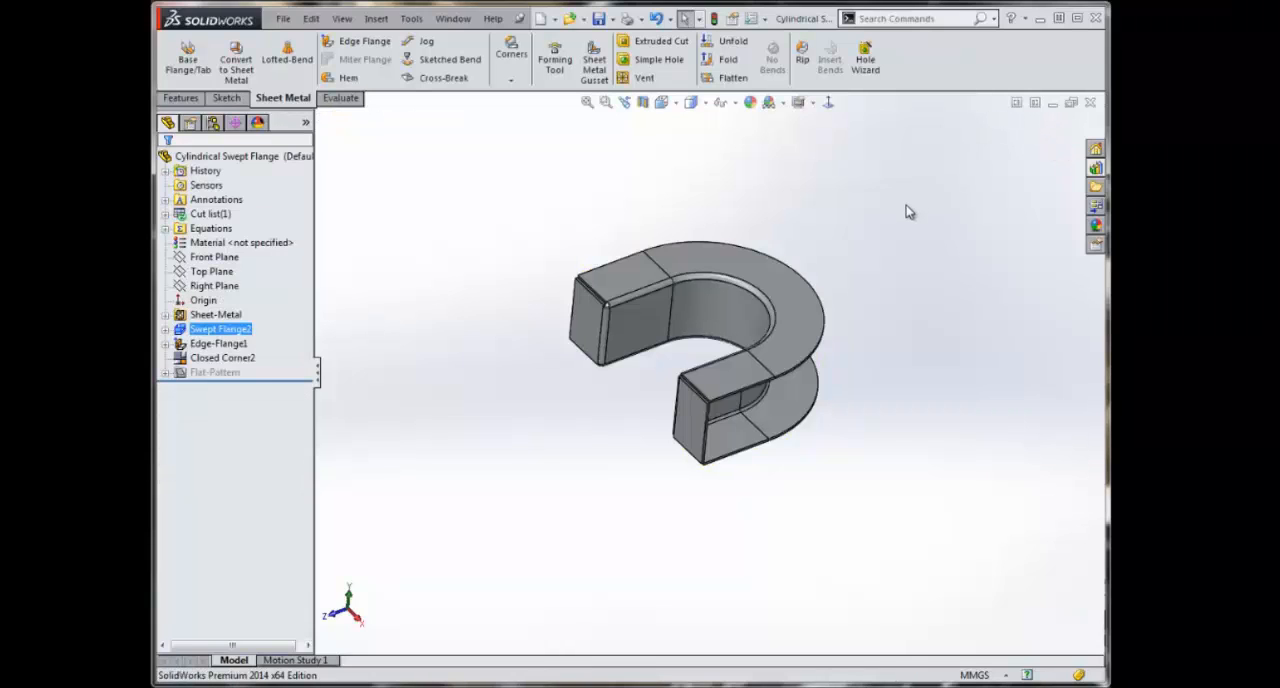
Step: Flatten the edited swept flange part and view its flat pattern face-on
left_click(730, 79)
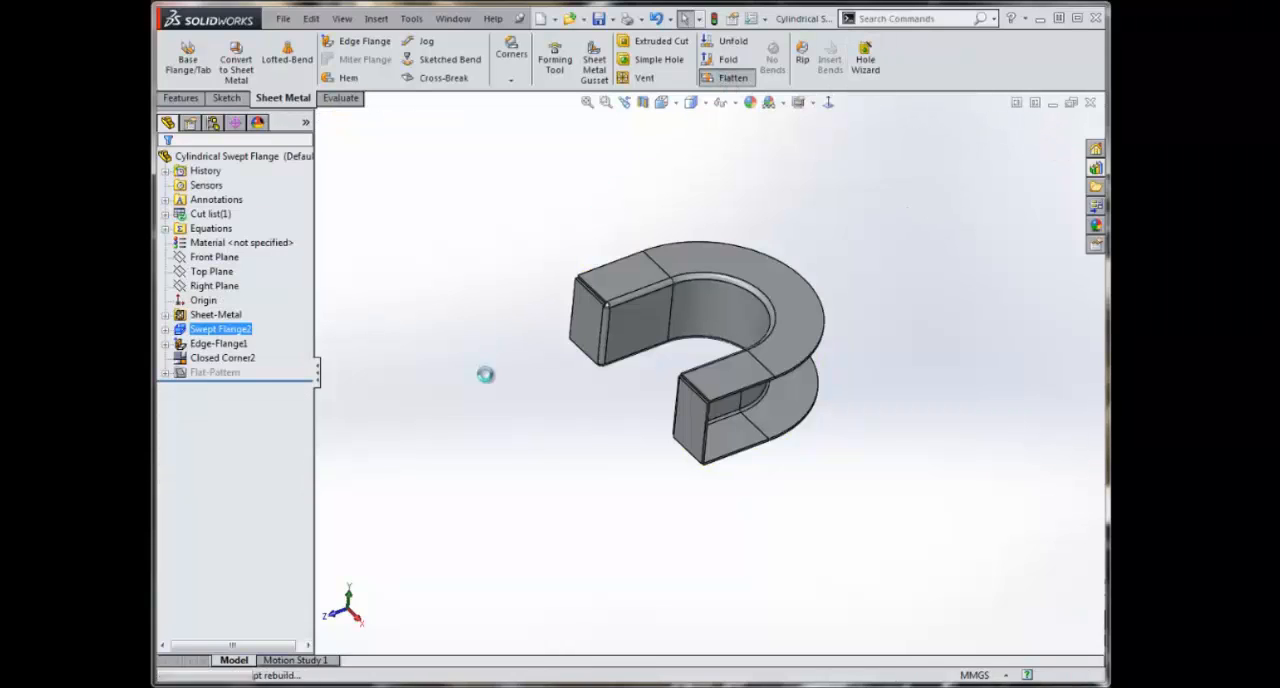
middle_click_drag(603, 288, 737, 186)
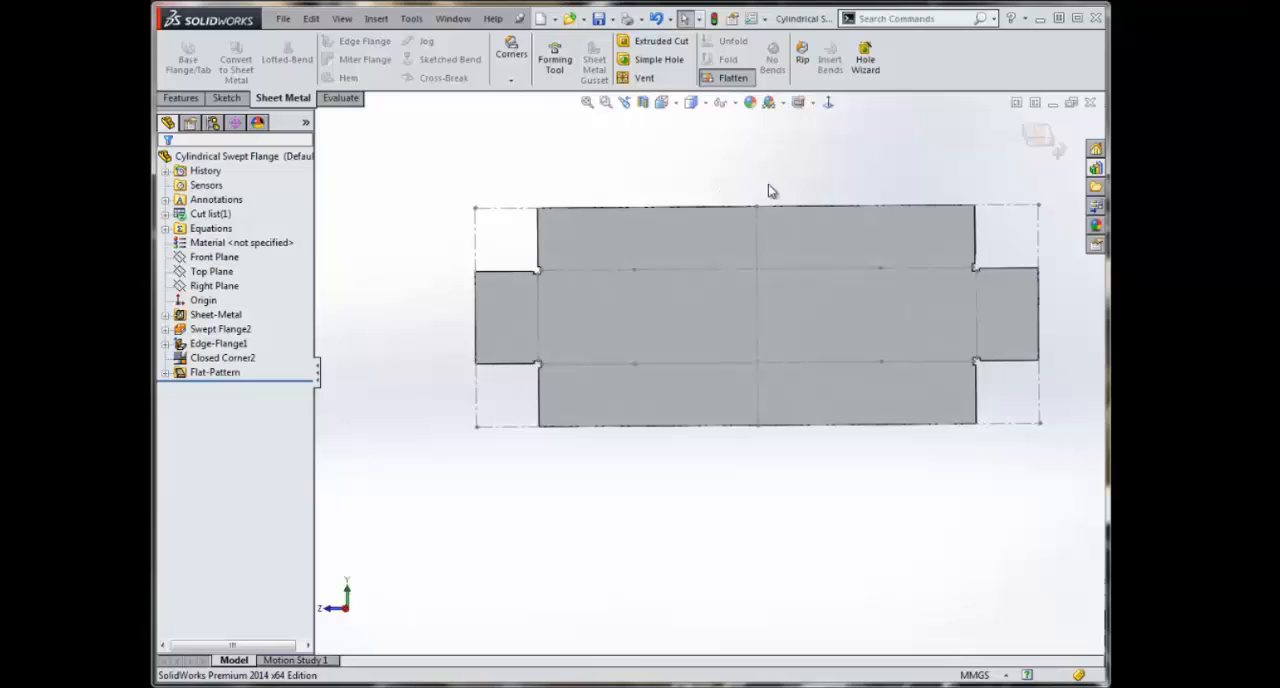
Step: Return the flattened swept flange part to its folded state
left_click(1037, 137)
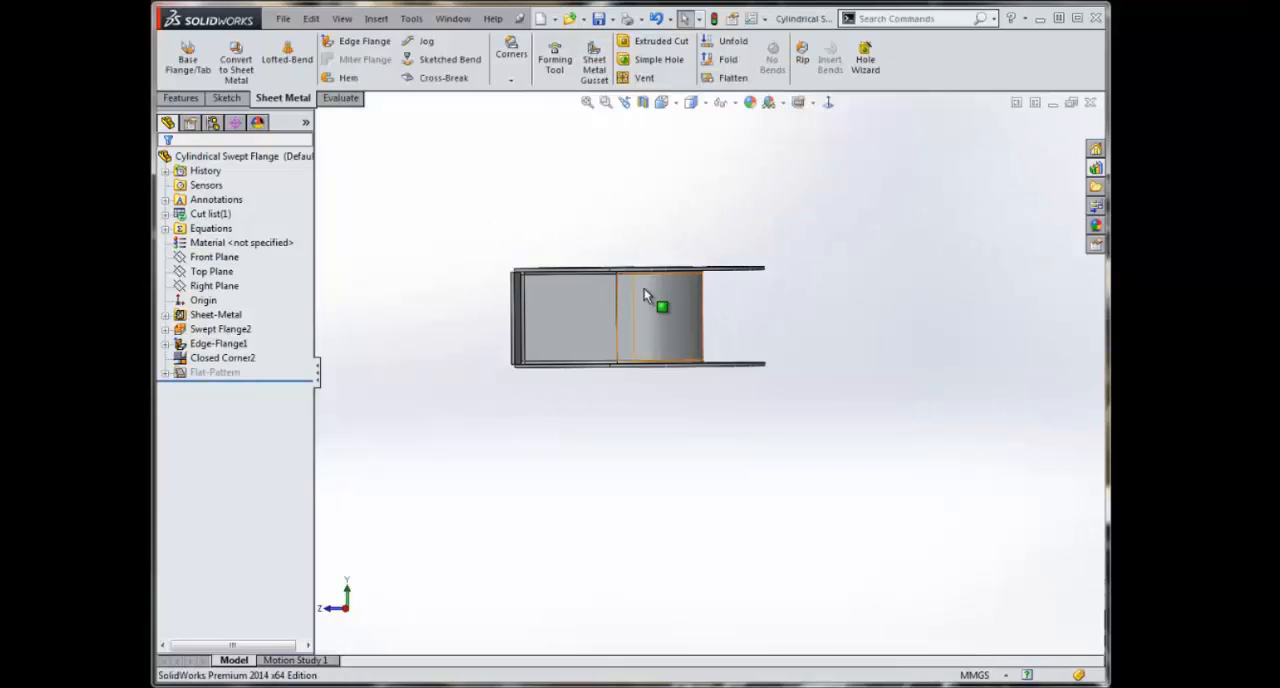
middle_click_drag(644, 288, 694, 352)
scroll(694, 352, "up", 1)
scroll(622, 265, "down", 1)
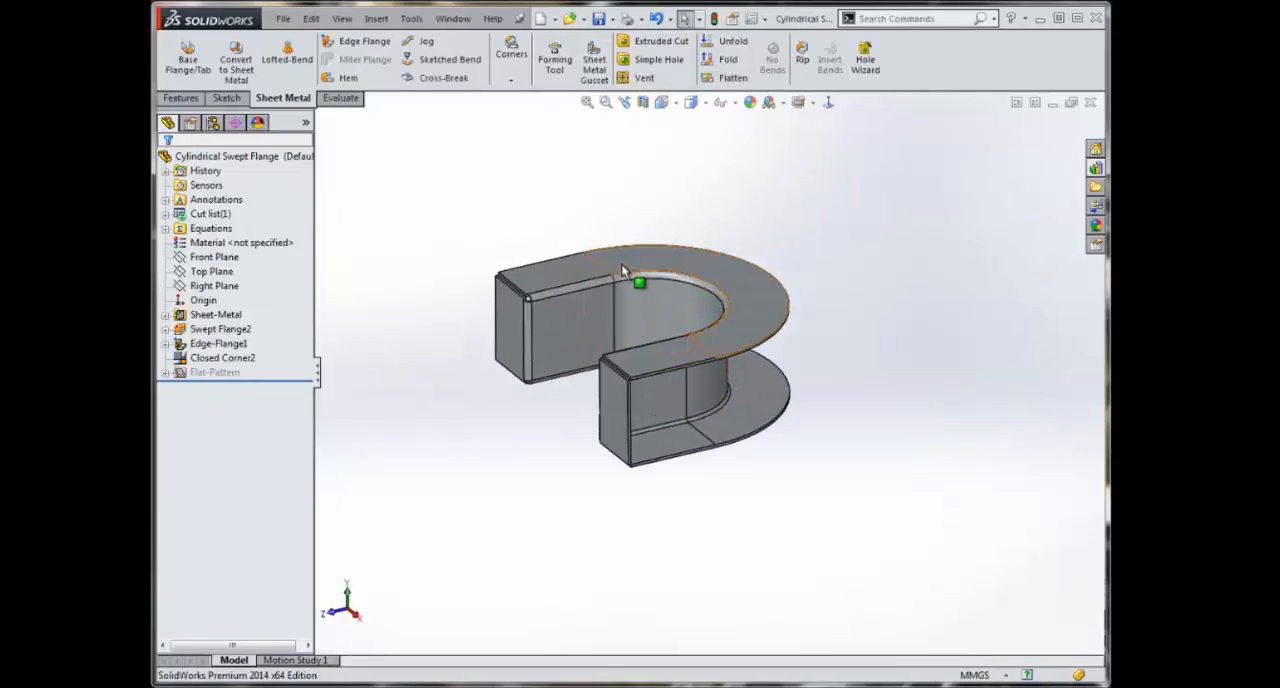
Step: Start a Sheet Metal Gusset across the bend between one end flange's inner face and the adjoining straight web face
left_click(596, 65)
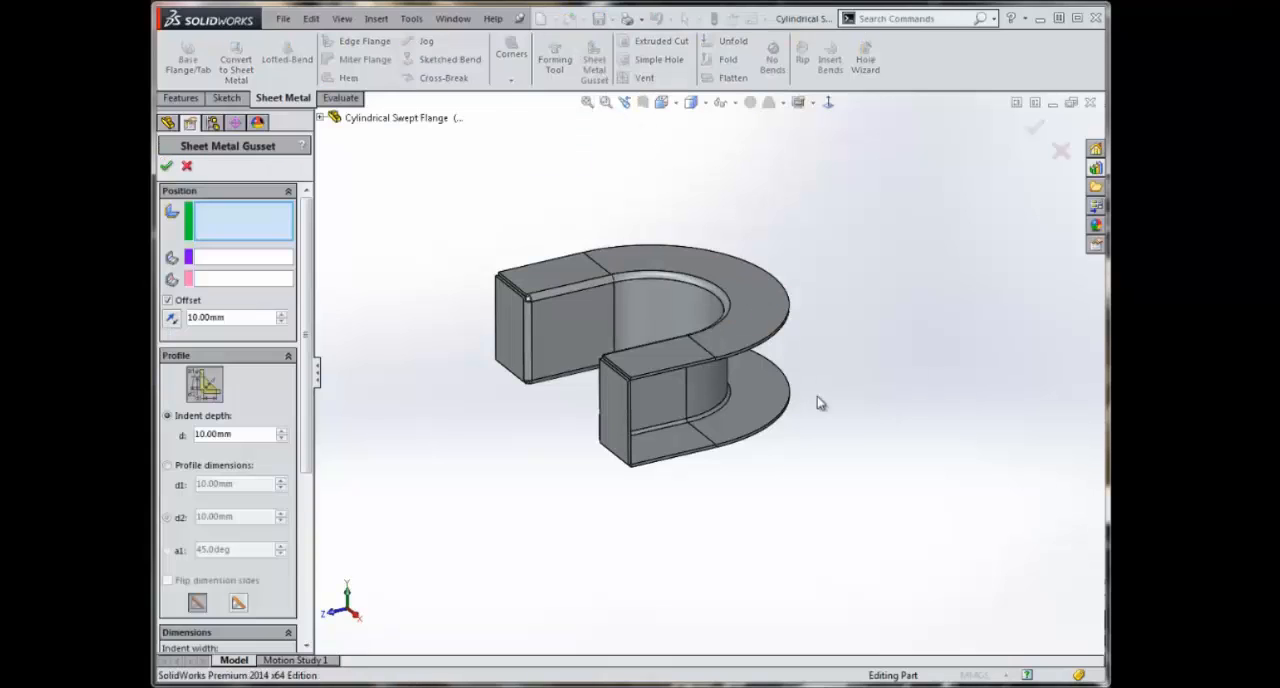
middle_click_drag(817, 396, 843, 368)
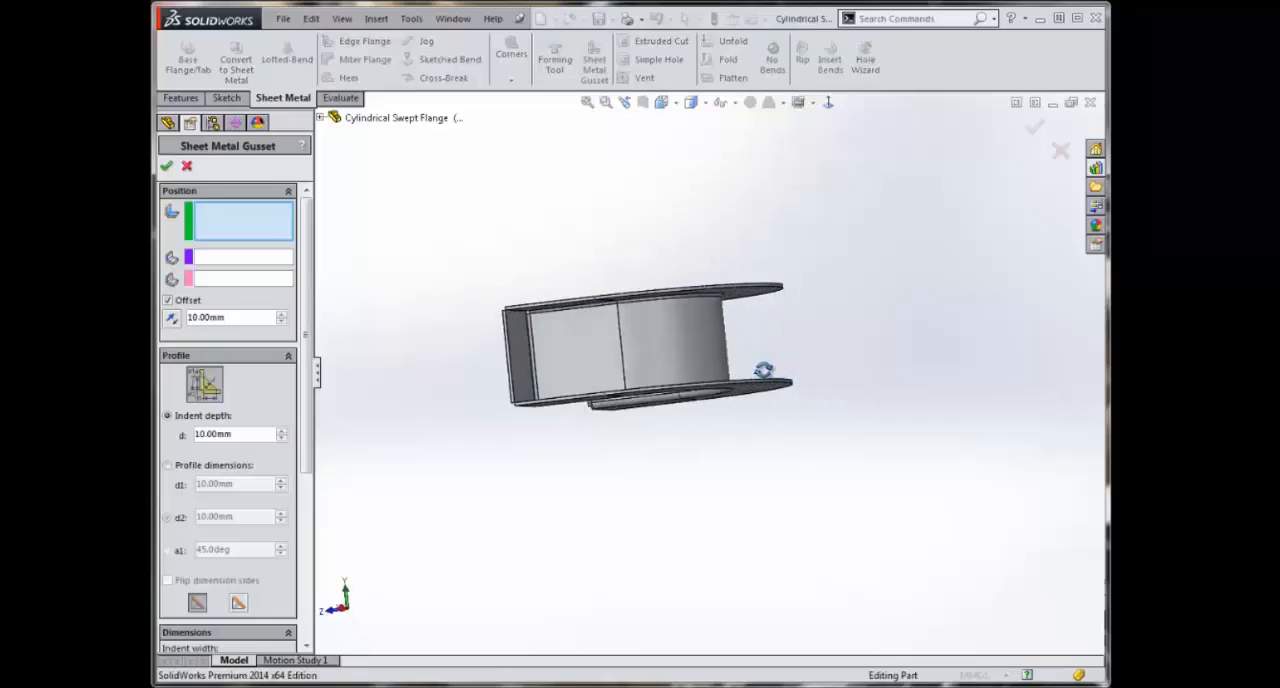
left_click(499, 368)
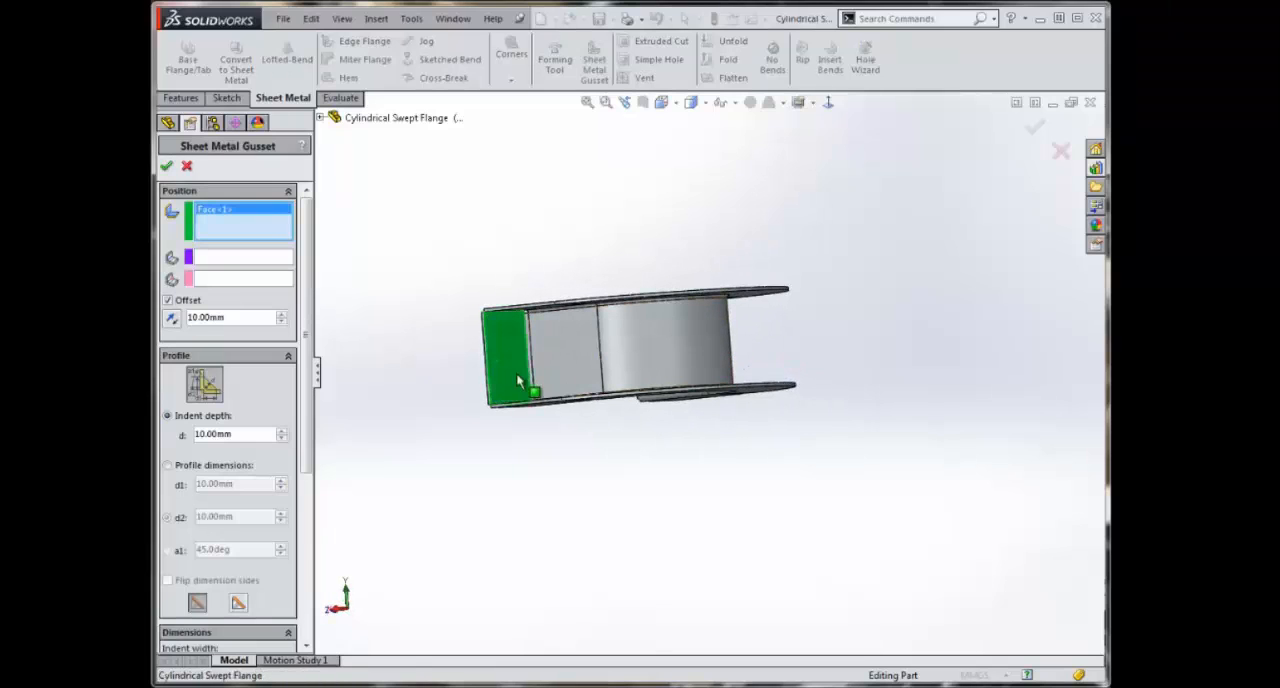
left_click(573, 366)
middle_click_drag(631, 440, 632, 380)
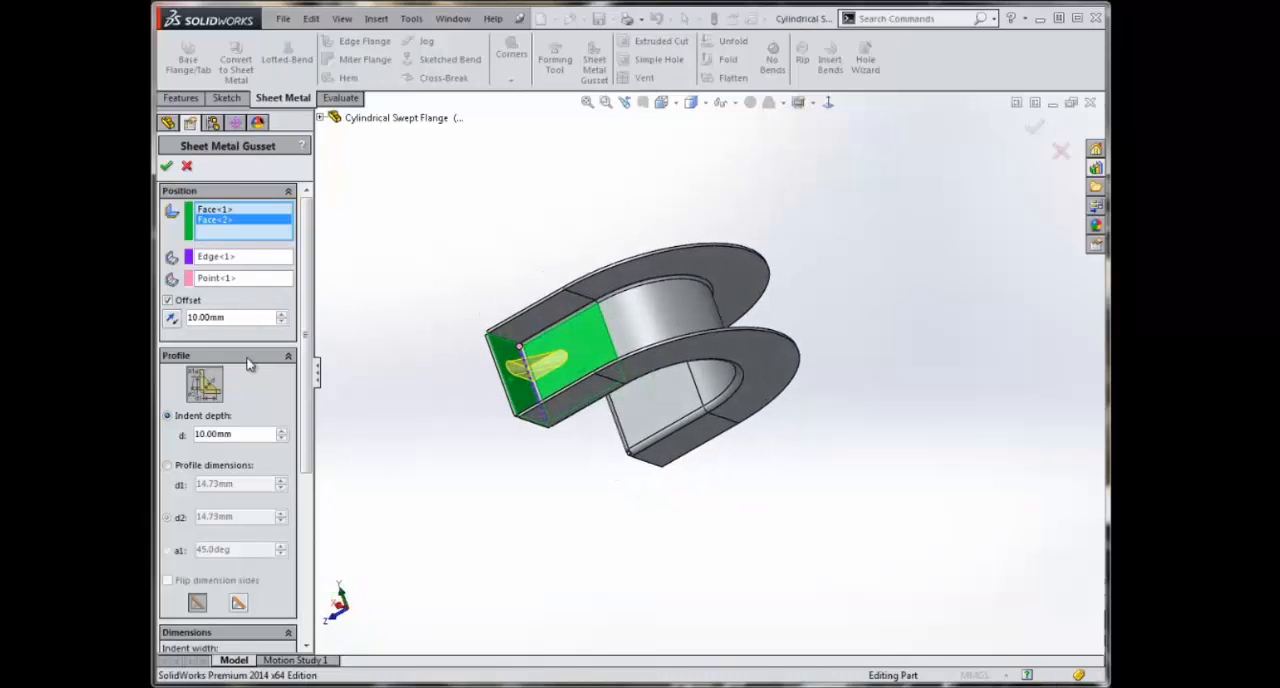
Step: Give the gusset a flat profile with a 10 mm indent depth and 10 mm offset, and accept it
scroll(285, 340, "down", 2)
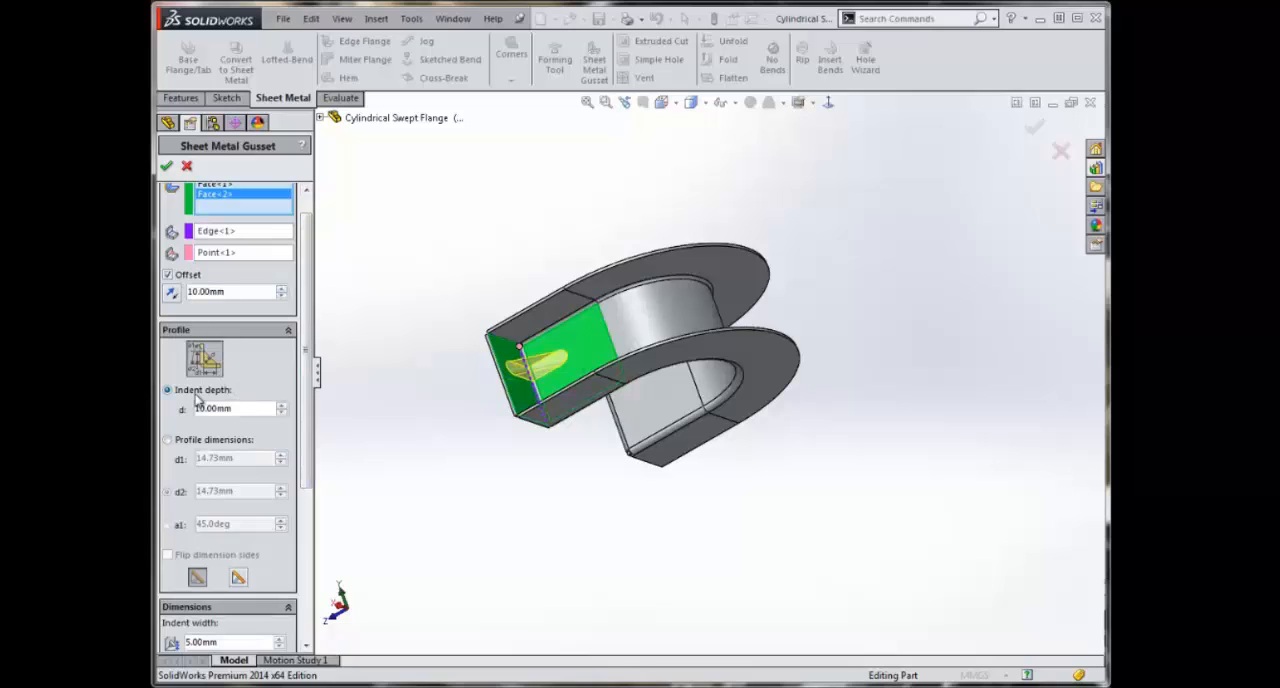
scroll(257, 537, "down", 3)
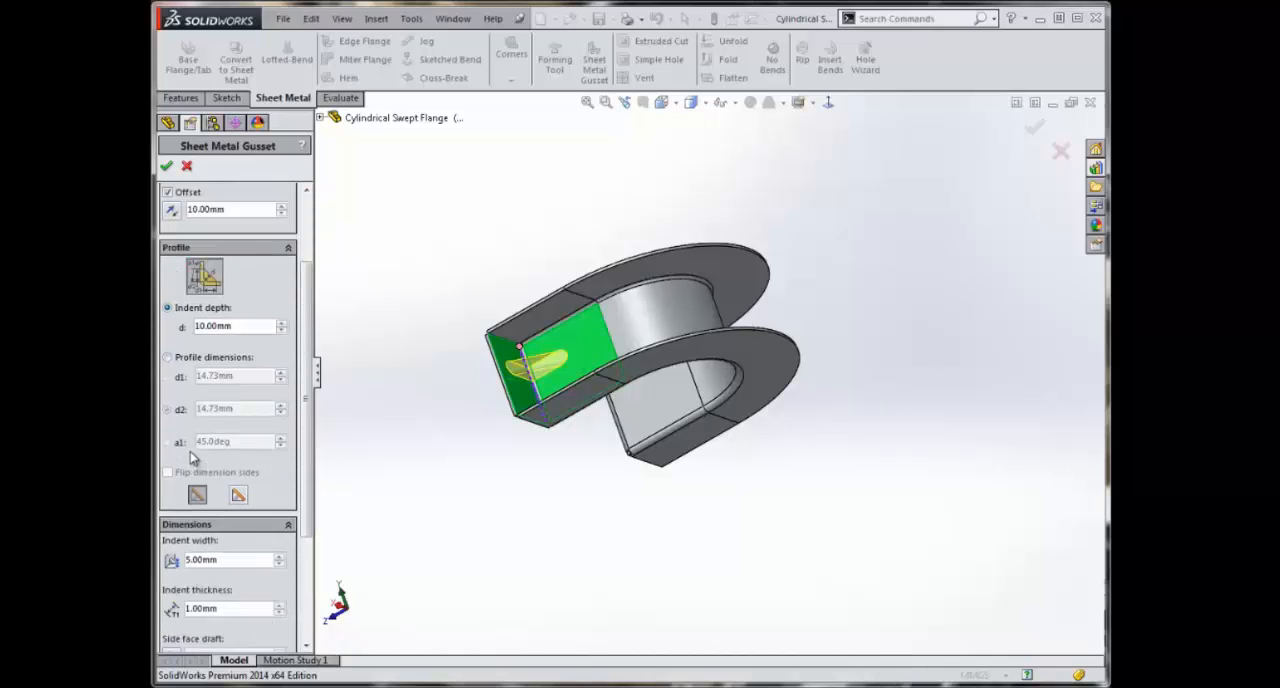
left_click(238, 496)
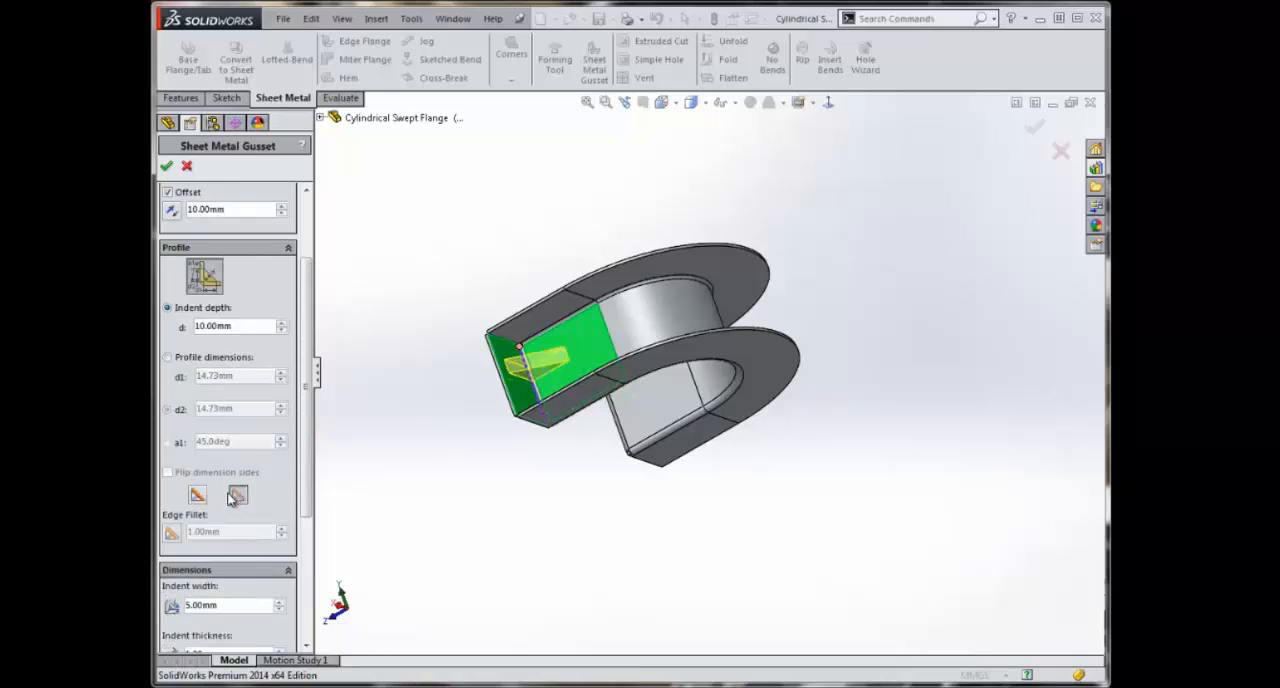
left_click_drag(307, 474, 309, 388)
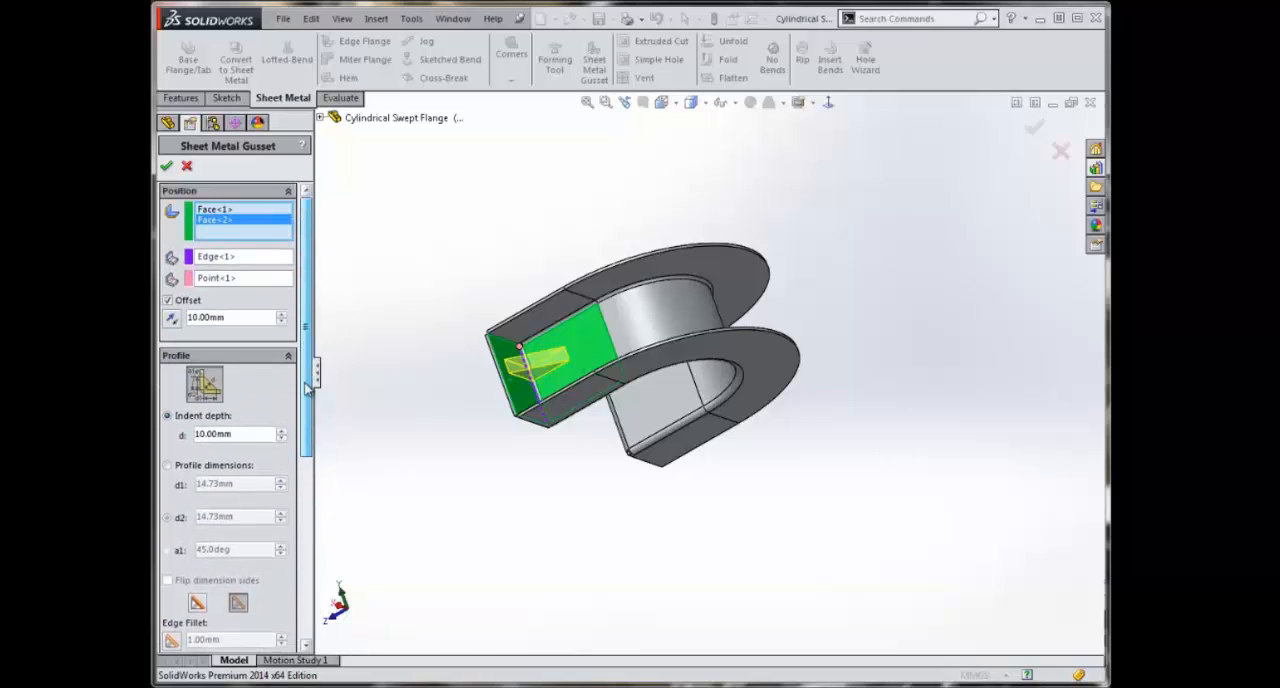
left_click(166, 167)
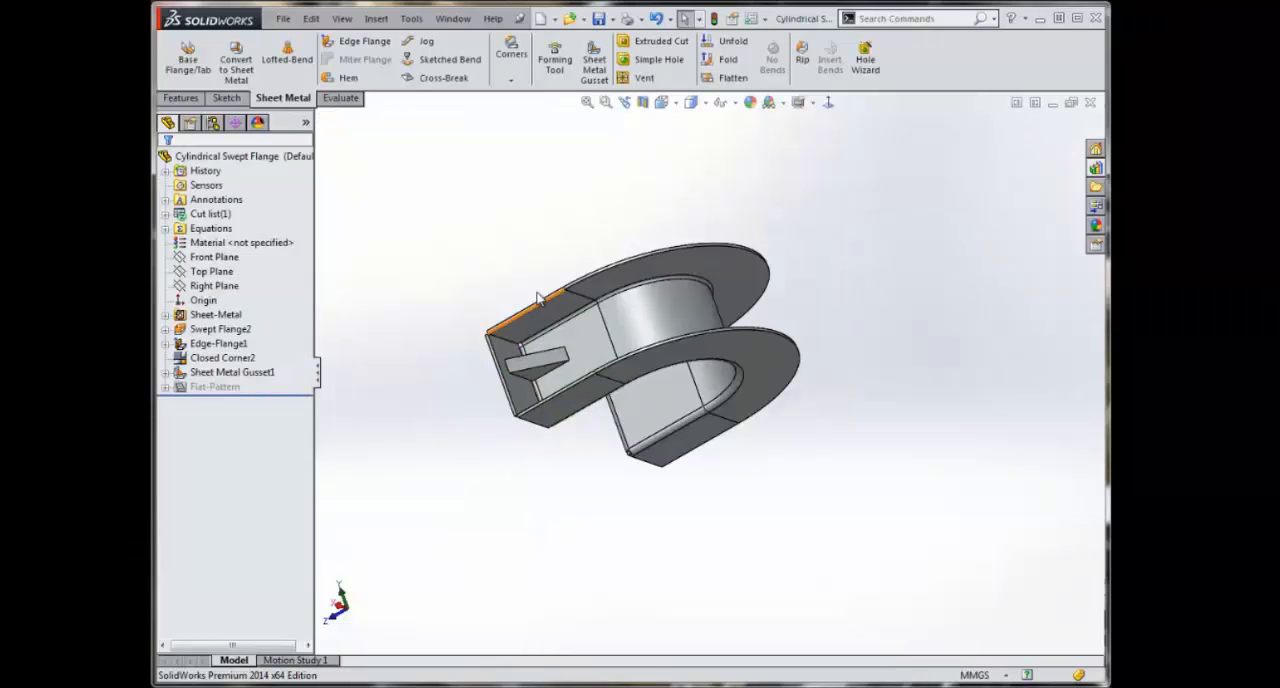
Step: Add a matching flat gusset with 10 mm indent depth and 10 mm offset across the bend at the other end flange
middle_click_drag(538, 297, 886, 354)
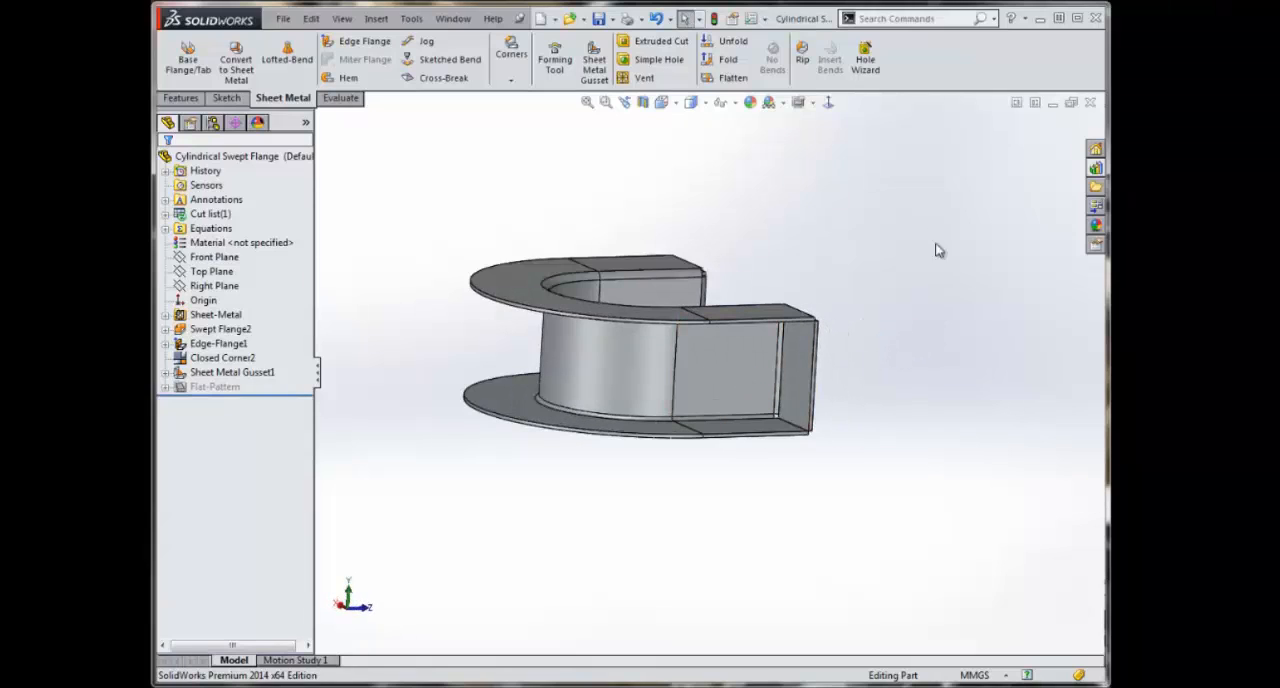
left_click(594, 63)
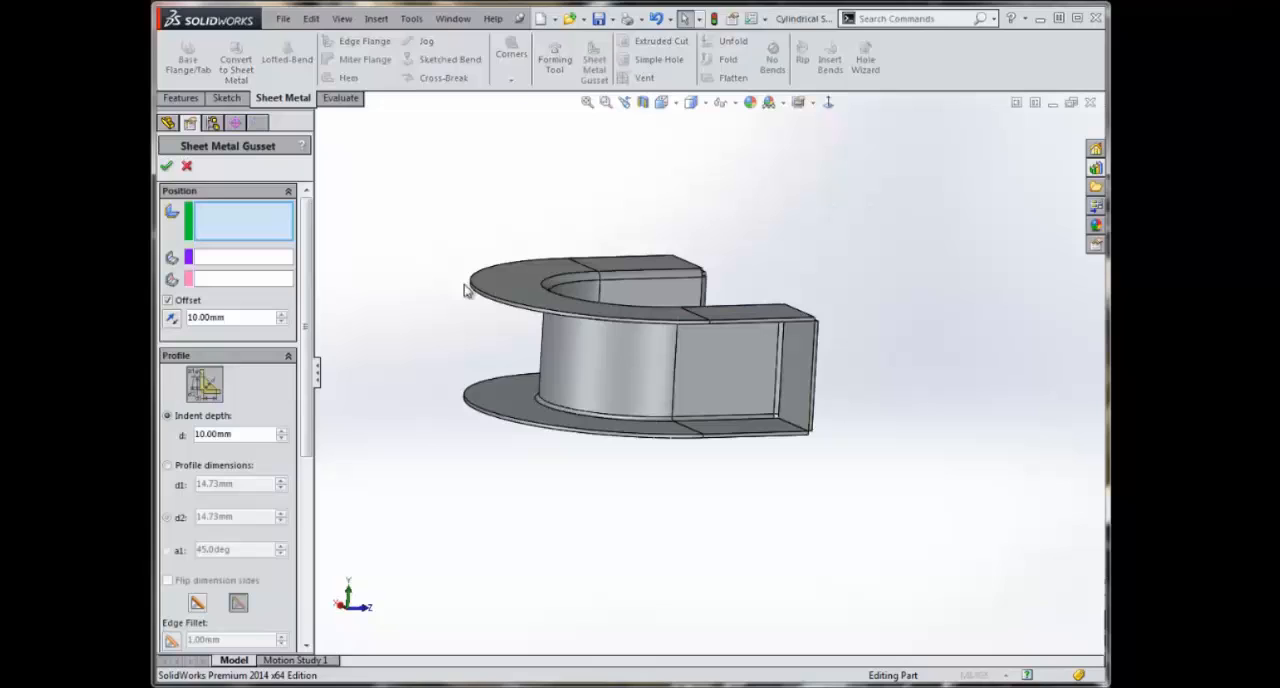
left_click(748, 391)
left_click(808, 392)
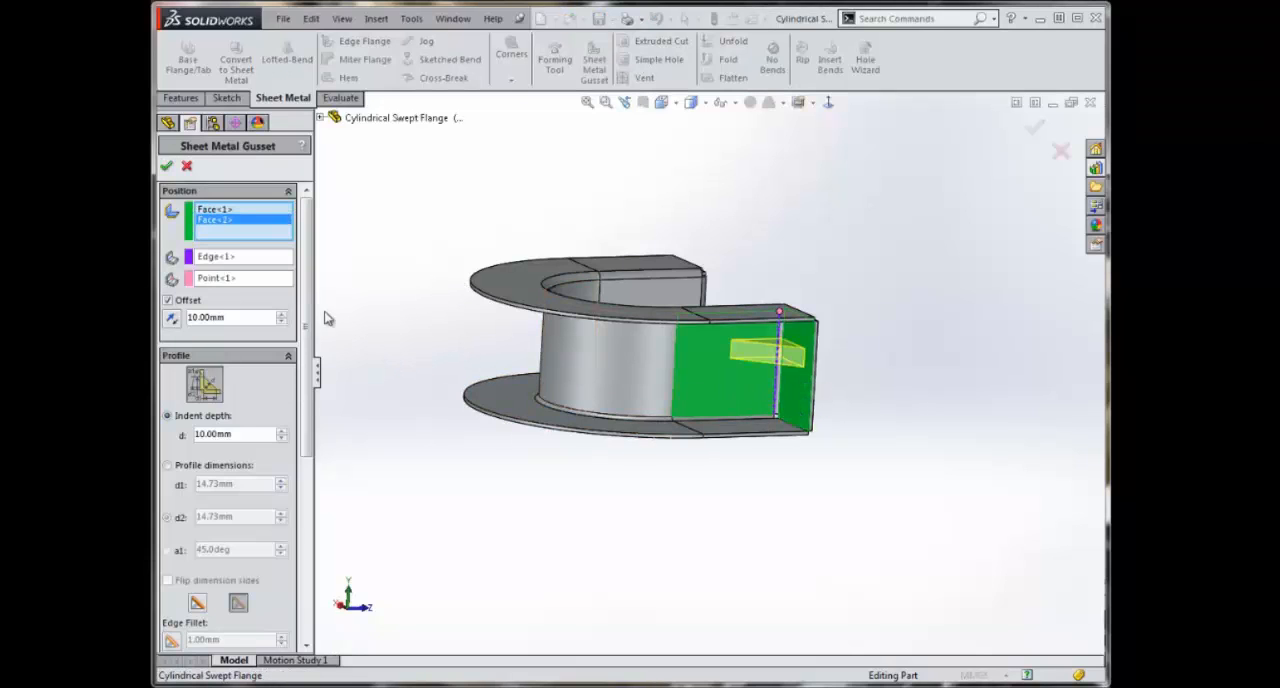
mouse_move(308, 275)
left_mouse_down()
mouse_move(318, 399)
mouse_move(307, 465)
mouse_move(309, 268)
left_mouse_up()
middle_click_drag(734, 540, 552, 550)
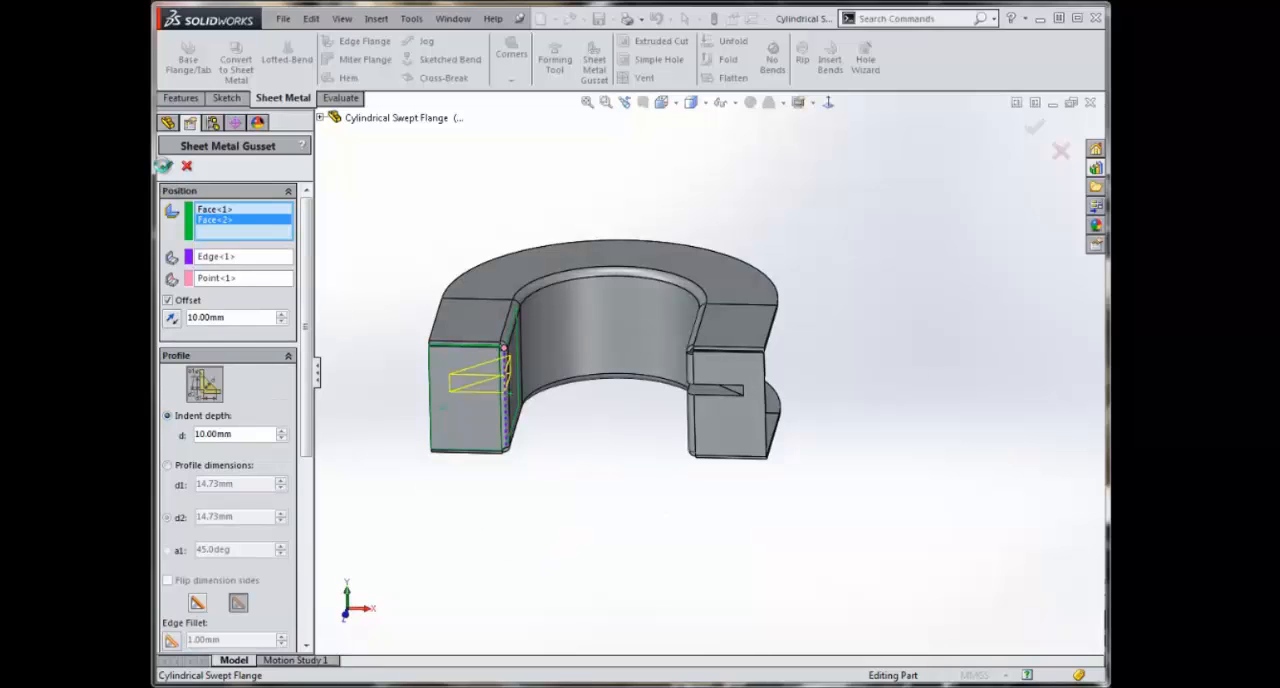
left_click(166, 166)
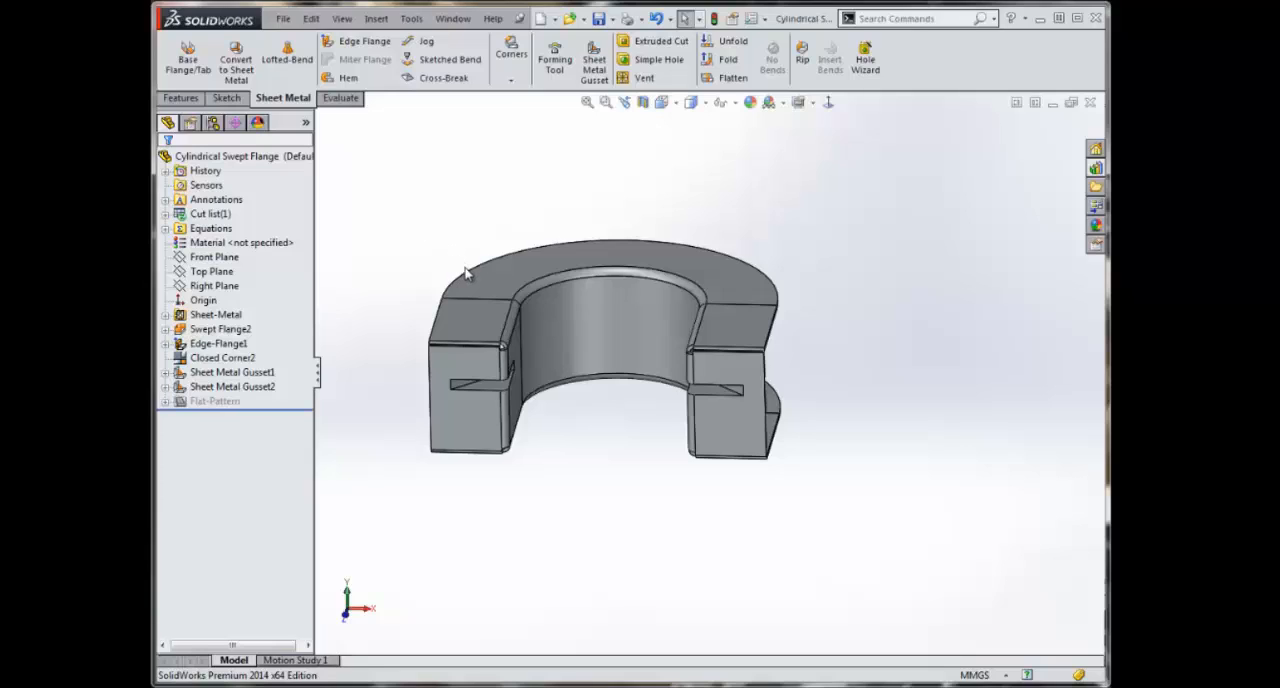
Step: Start a Corner Relief on the sheet metal body and collect all of its corners
left_click(512, 80)
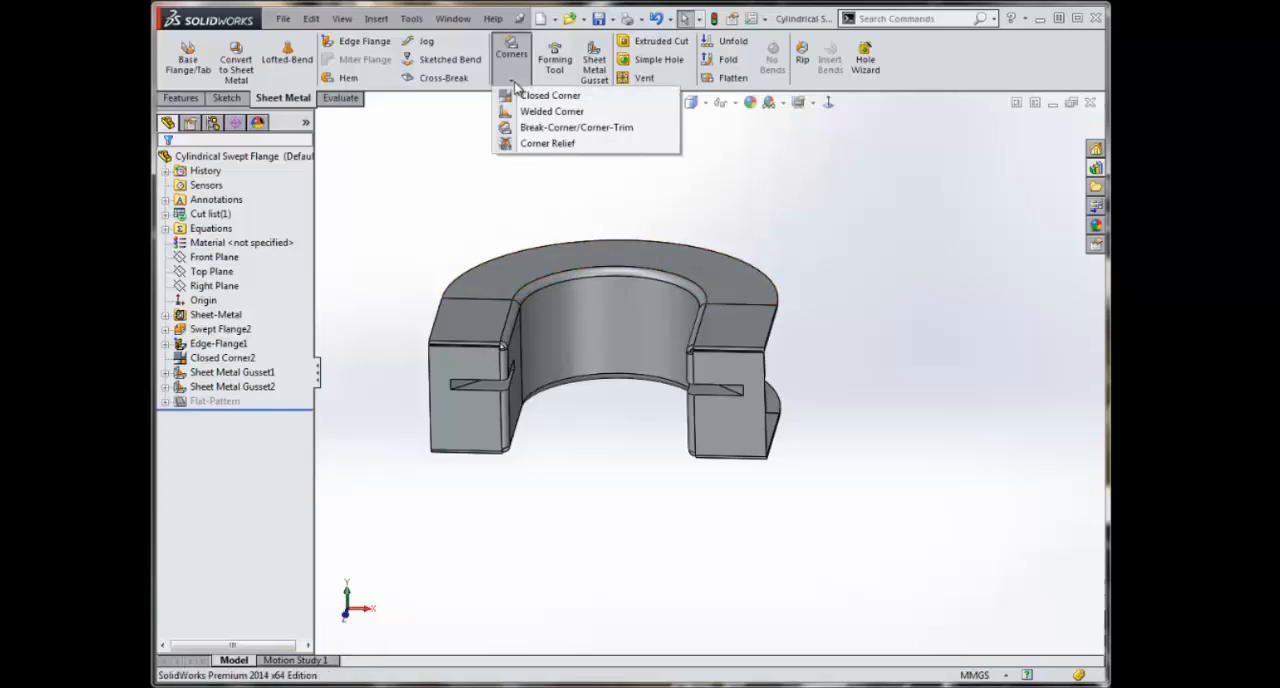
left_click(552, 144)
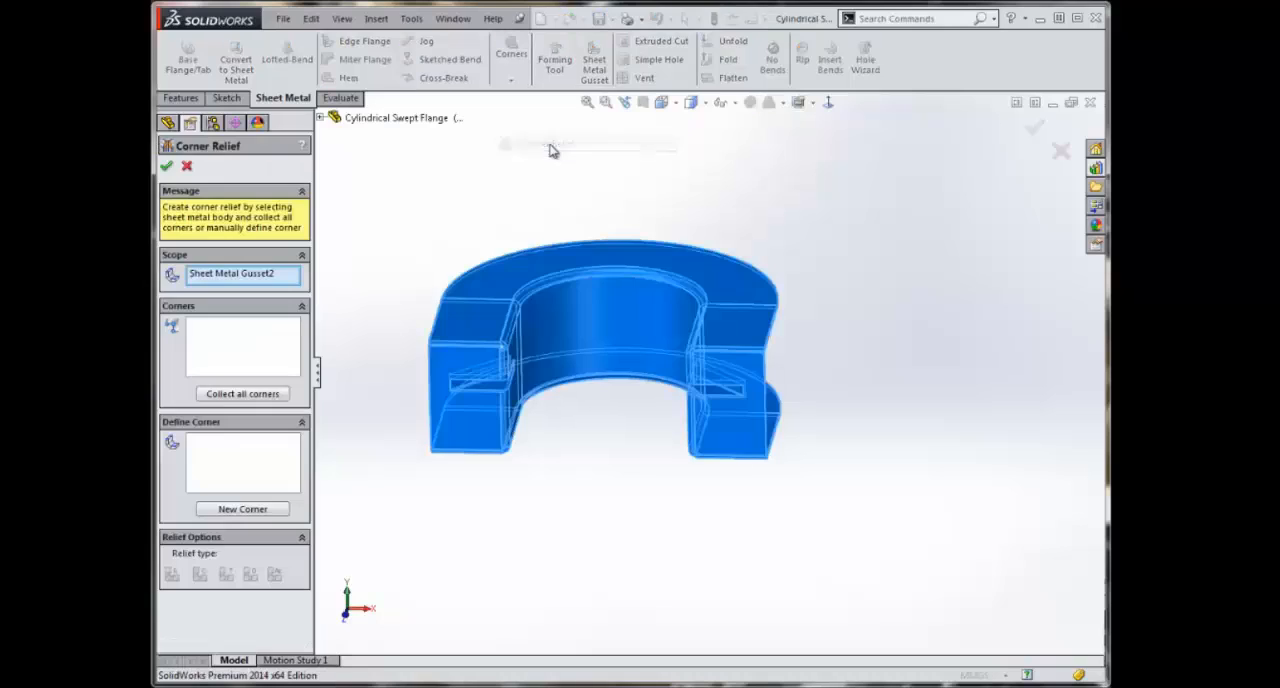
middle_click_drag(788, 444, 752, 441)
scroll(752, 441, "up", 1)
scroll(449, 271, "down", 1)
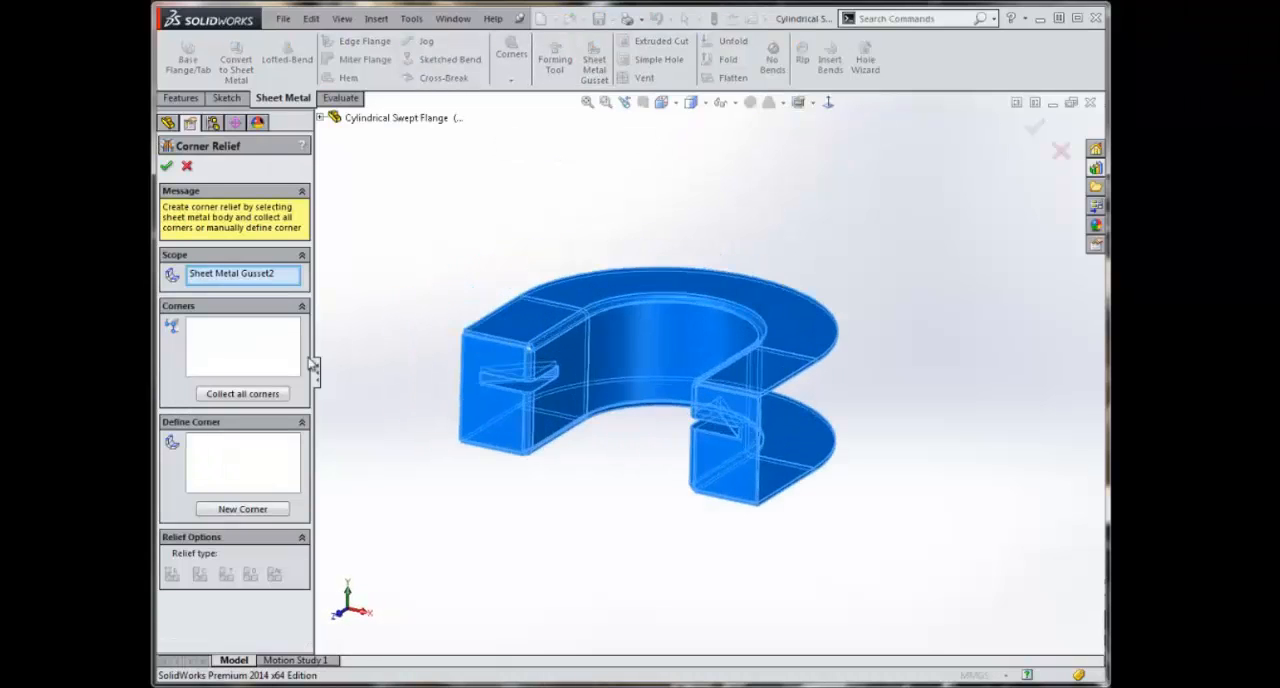
left_click(240, 396)
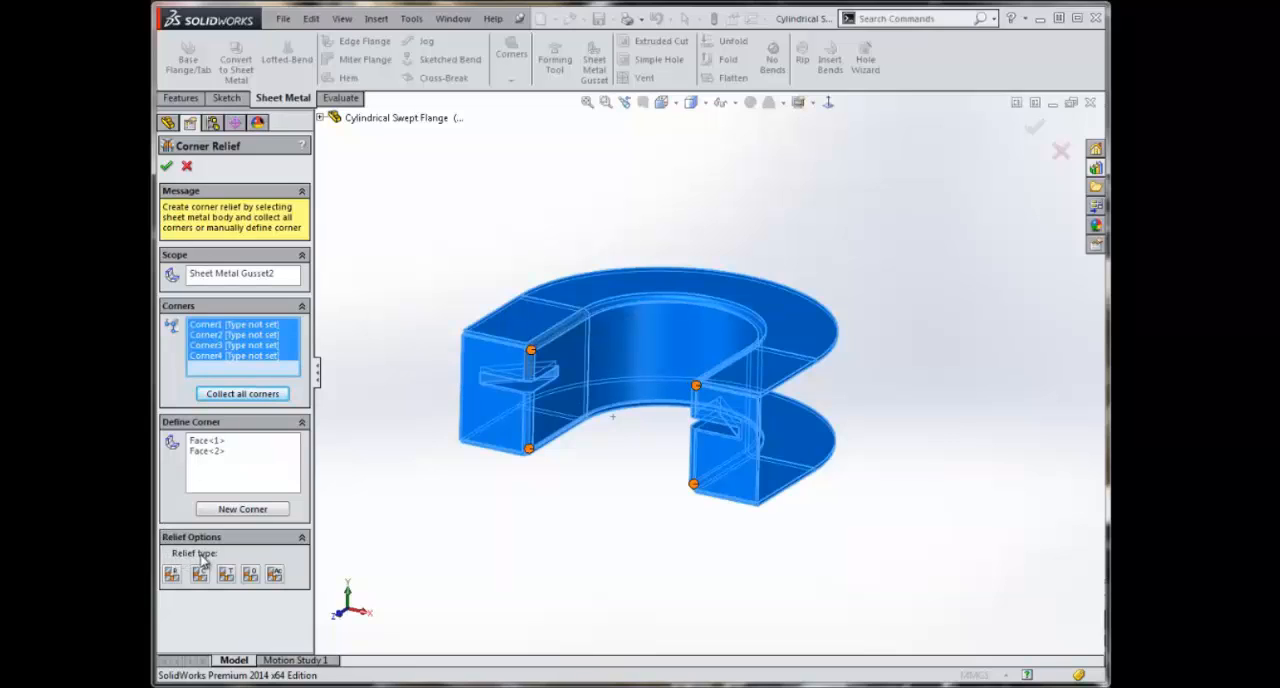
Step: Assign Rectangular relief to Corner1, Circular to Corner2, Tear to Corner3 and Obround to Corner4, and accept the feature
left_click(242, 328)
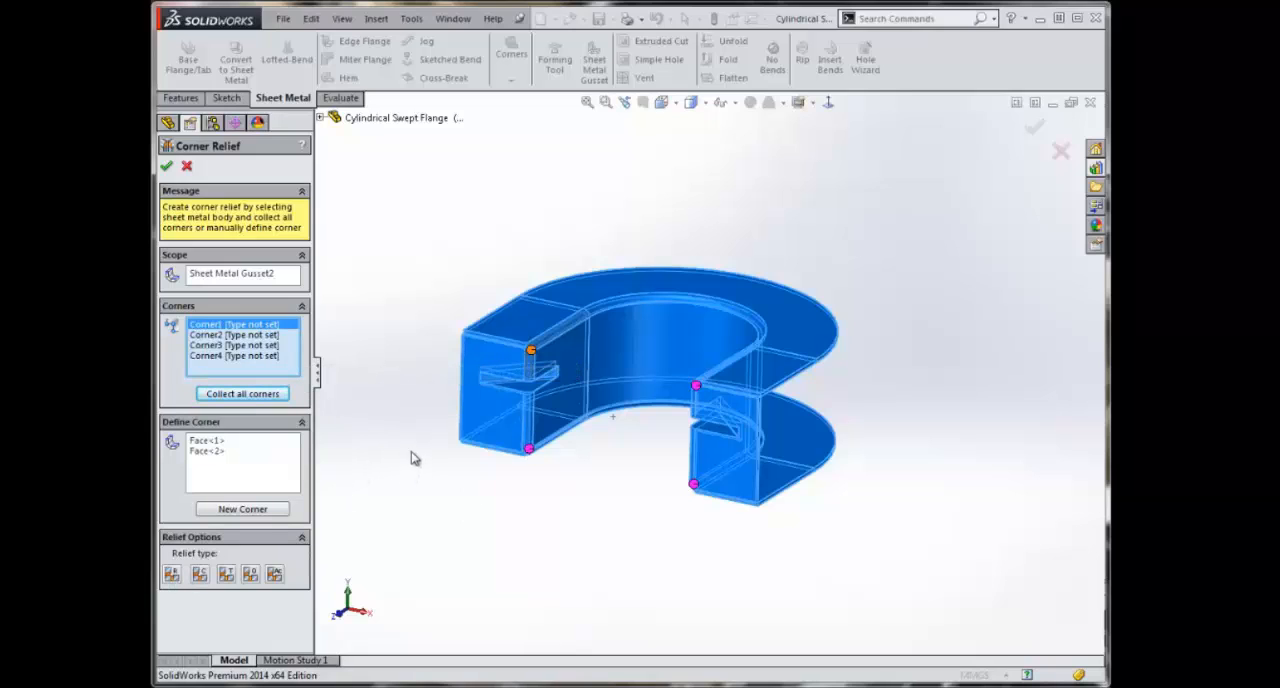
left_click(172, 578)
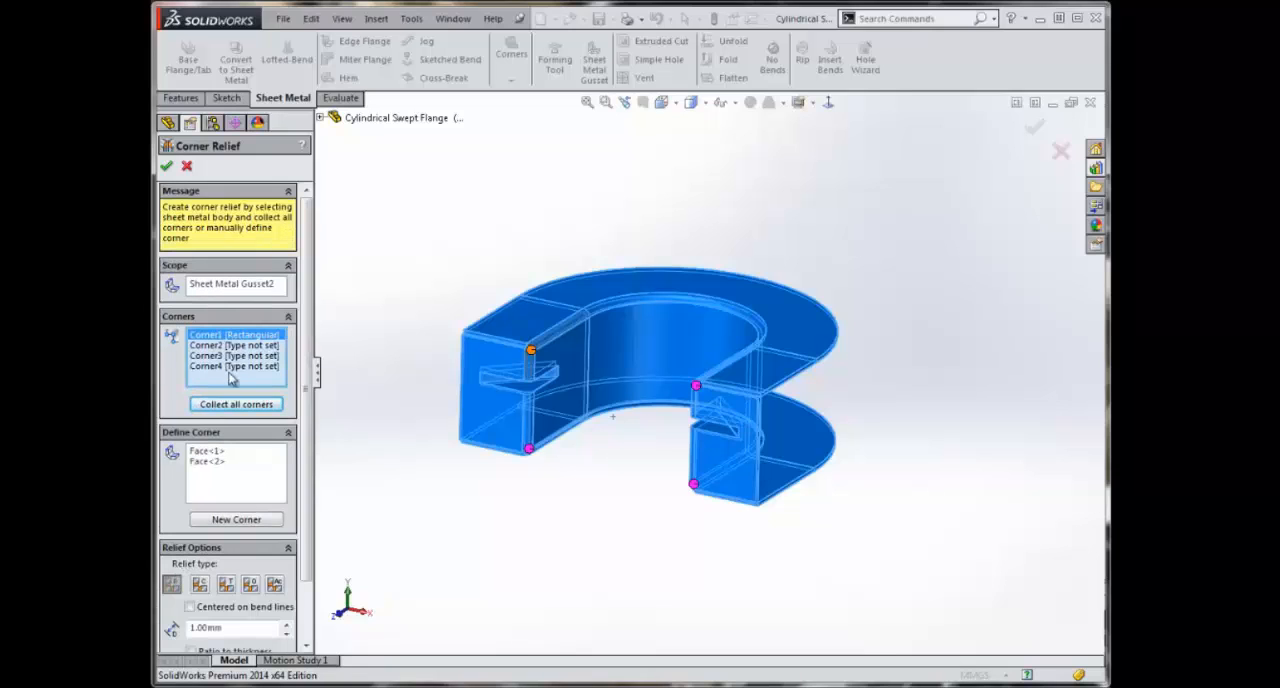
left_click(200, 576)
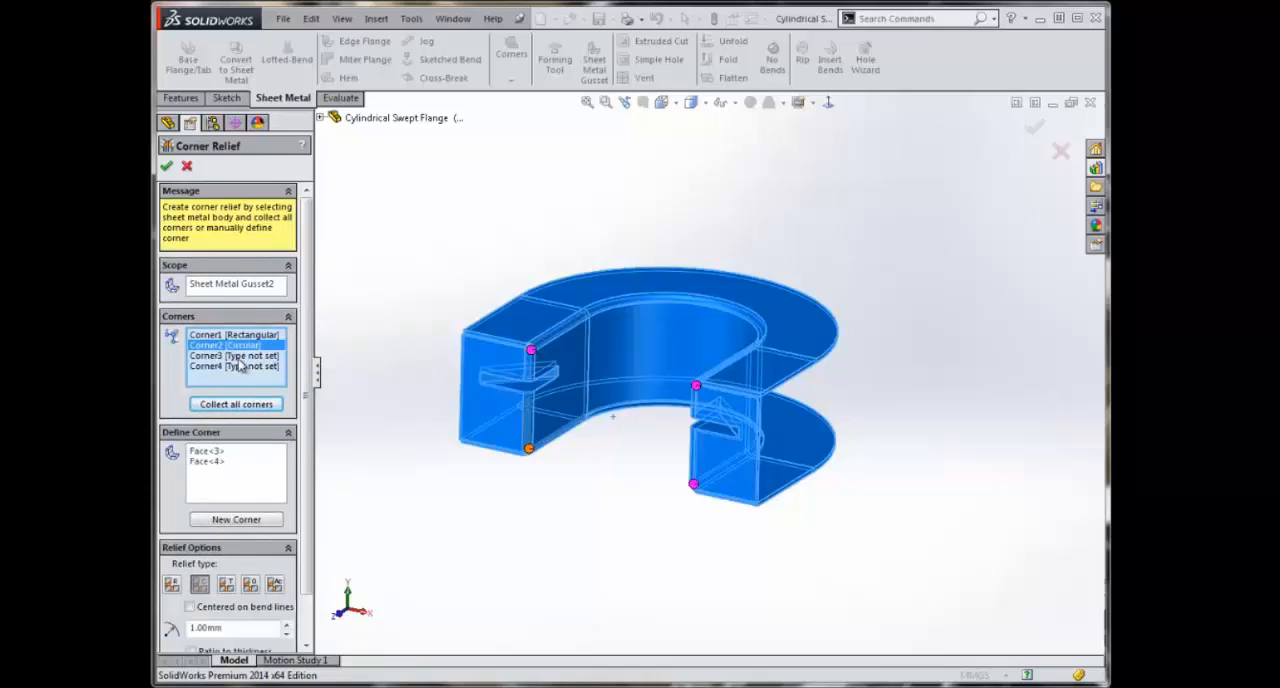
left_click(227, 576)
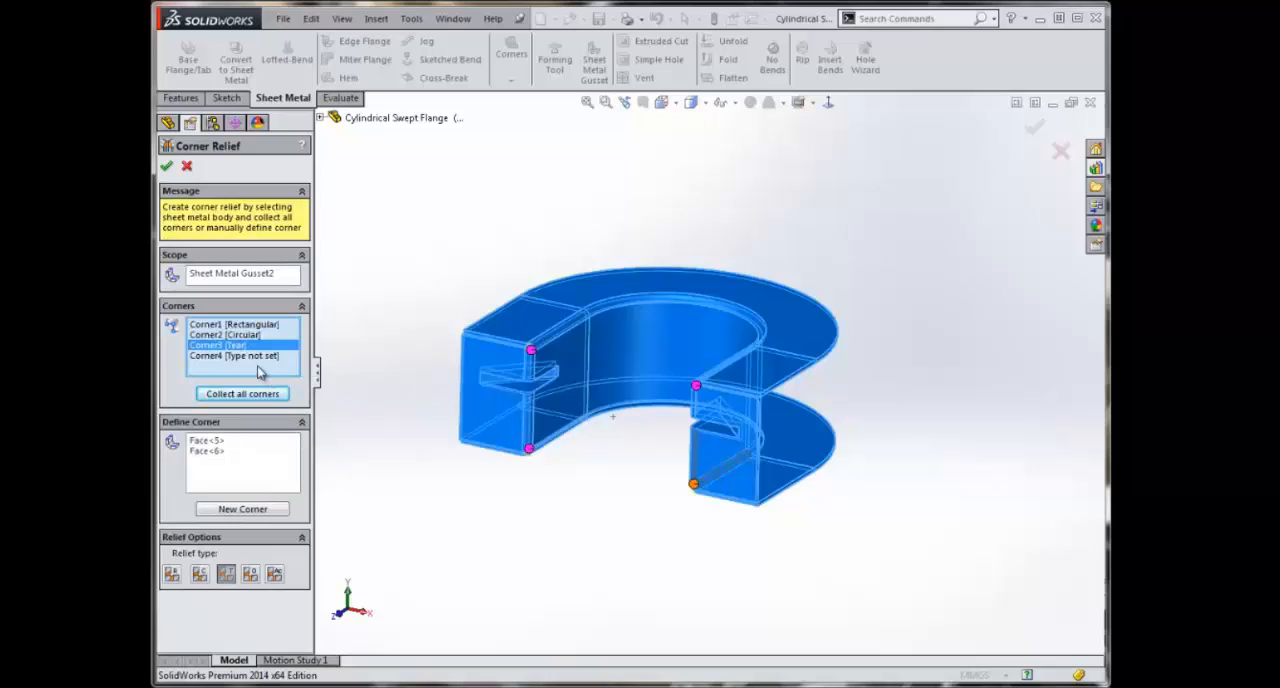
left_click(257, 365)
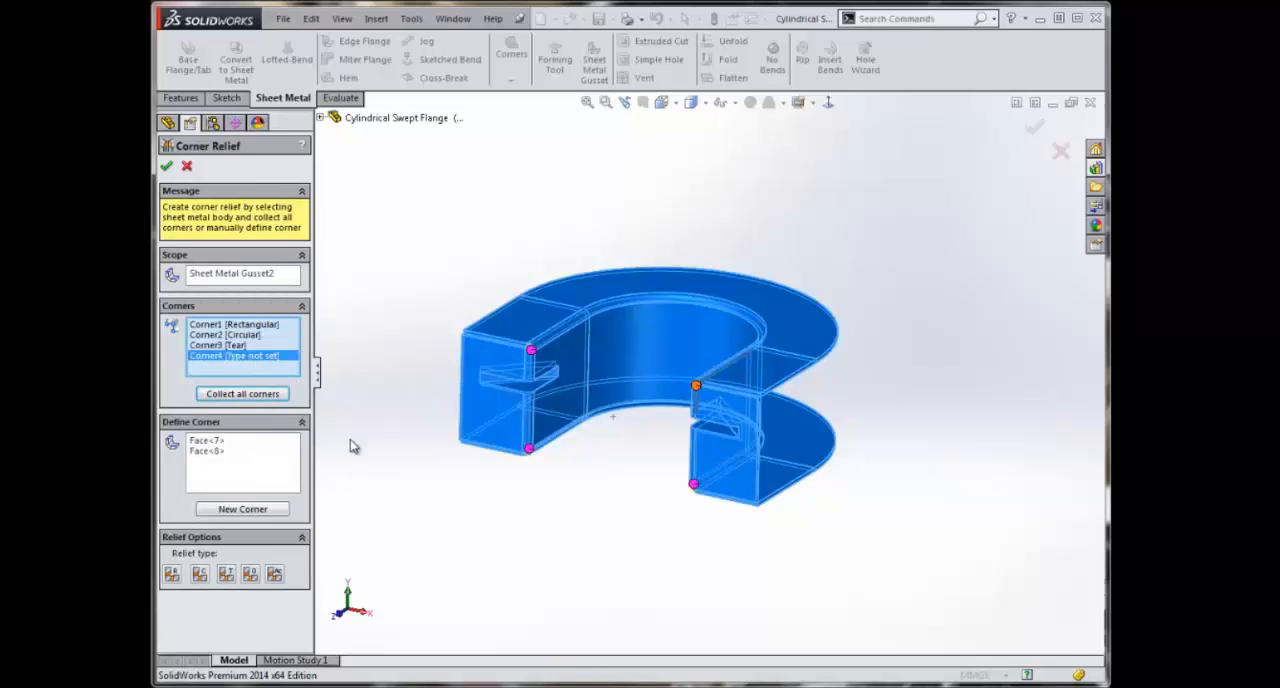
left_click(251, 575)
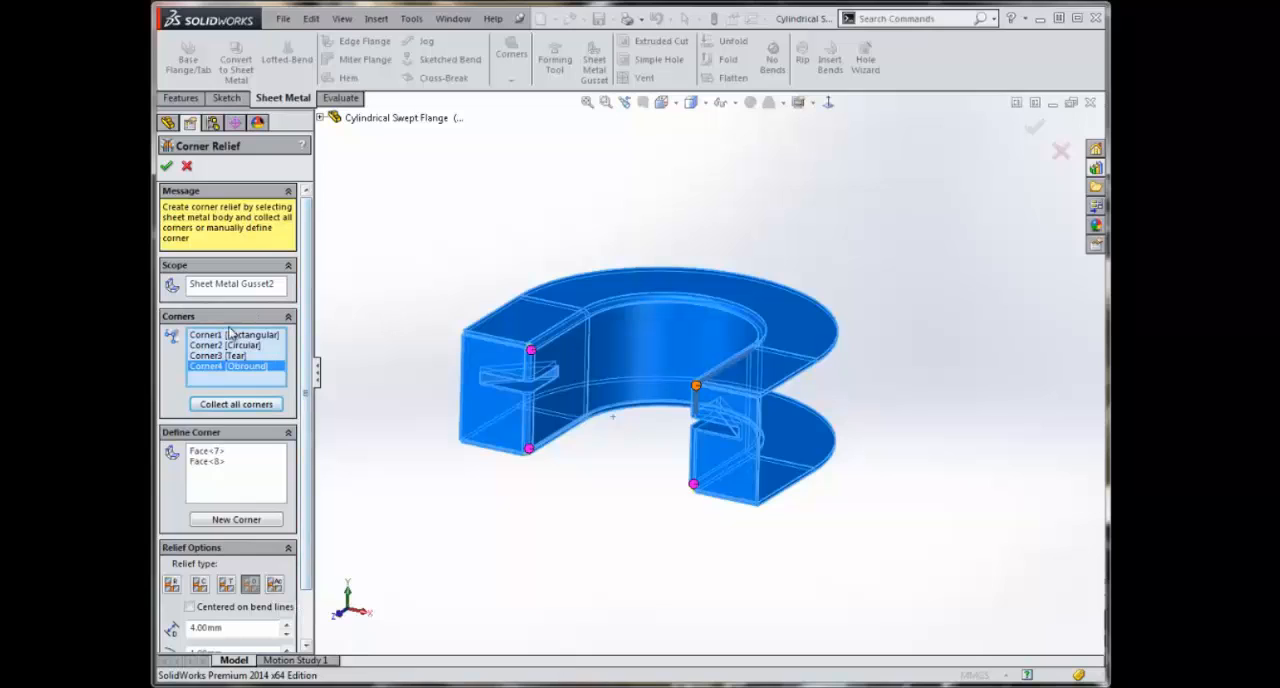
left_click(167, 167)
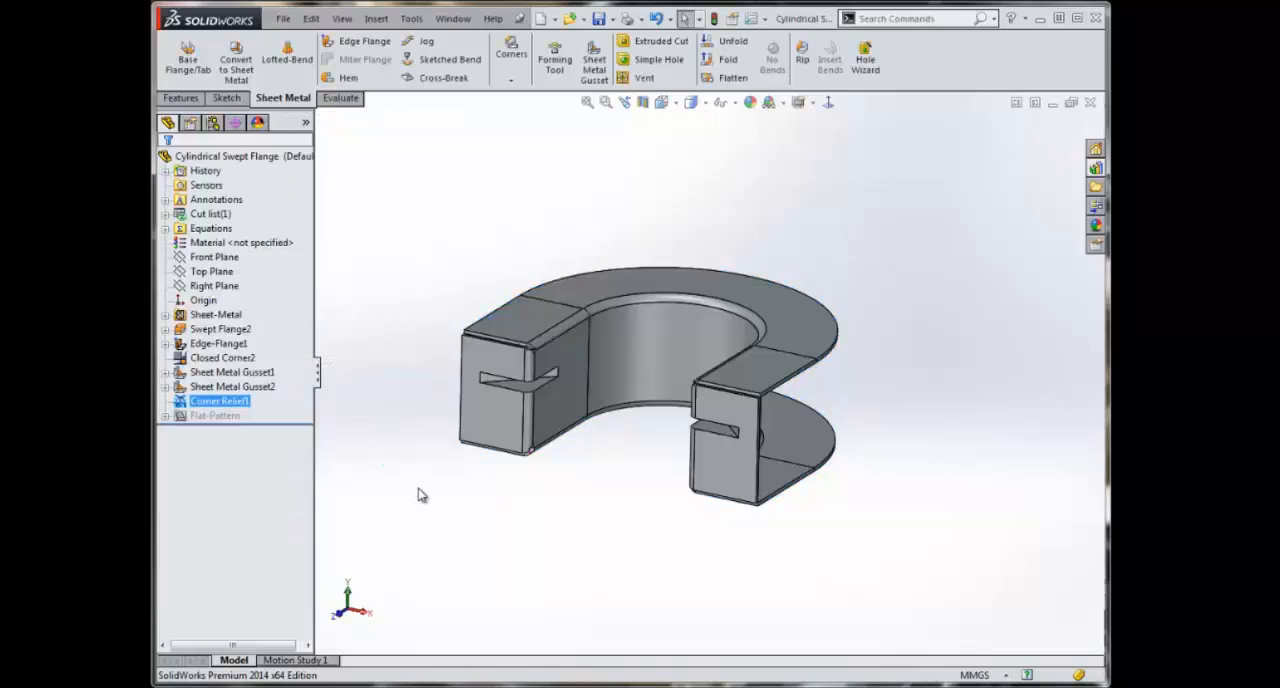
Step: Examine the relief cuts at the corners of both end flanges up close
scroll(520, 356, "down", 8)
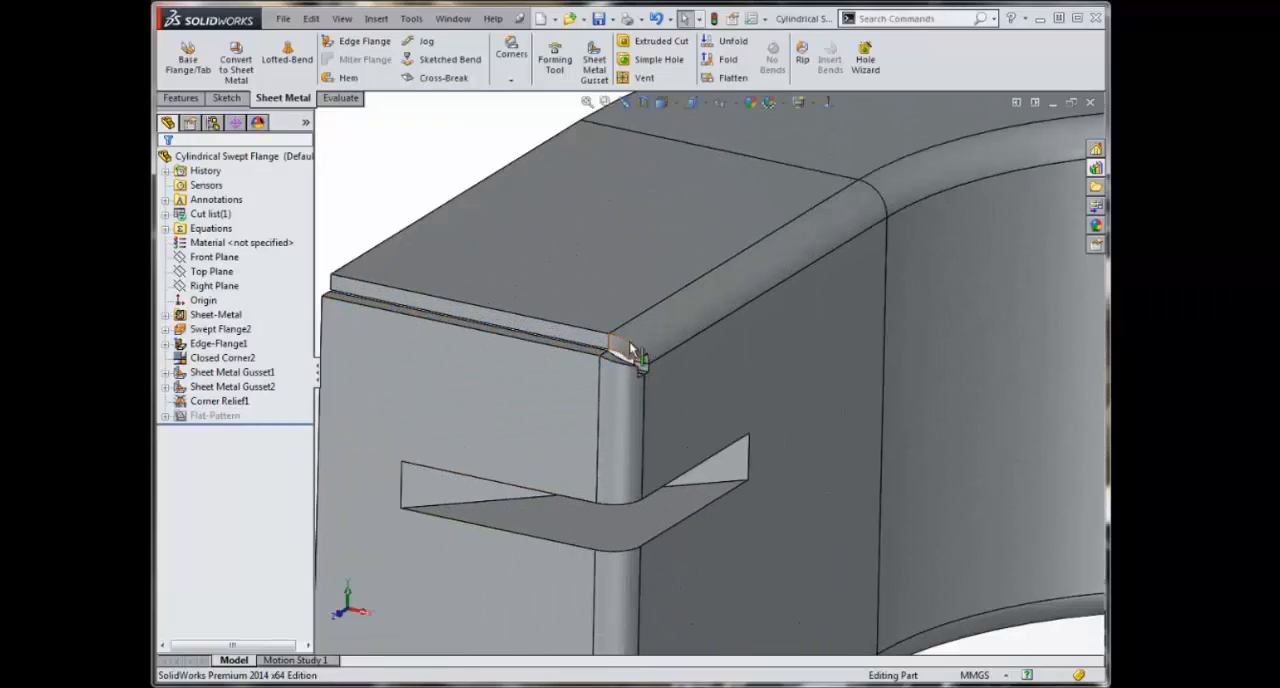
scroll(601, 425, "up", 6)
middle_click_drag(690, 550, 712, 493)
scroll(712, 493, "up", 5)
middle_click_drag(752, 534, 1007, 583)
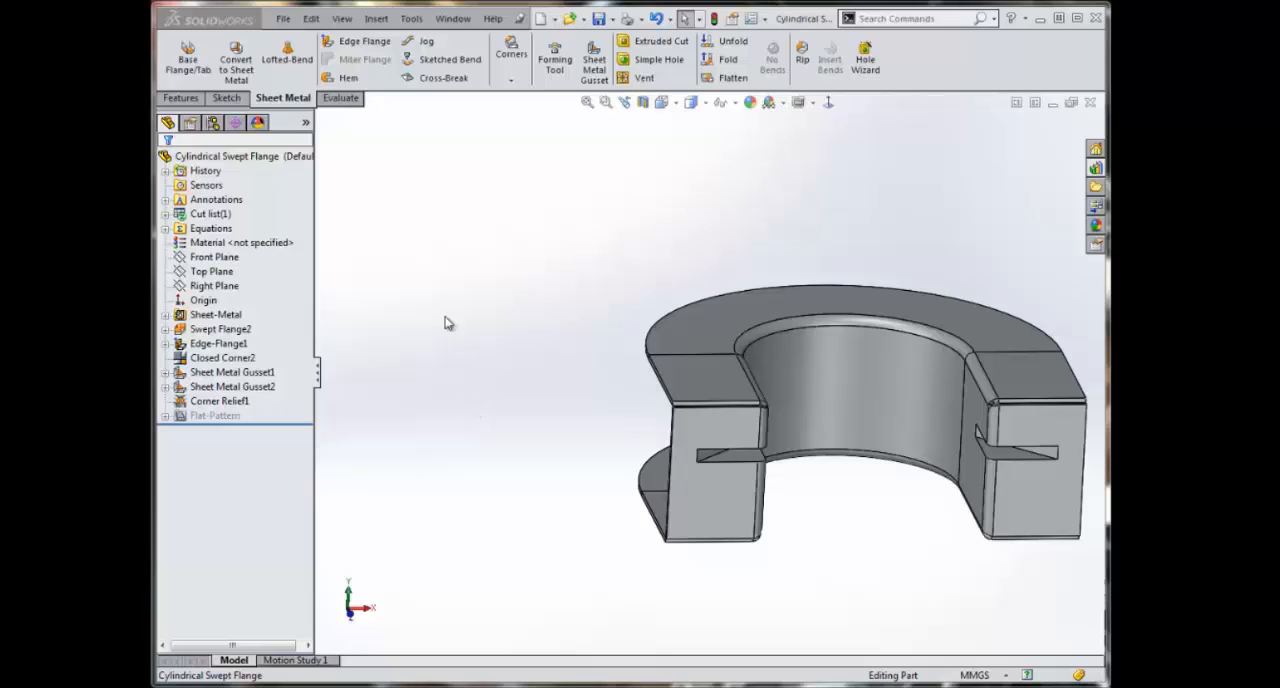
Step: Switch to the open Lofted Transition Bends part
left_click(452, 18)
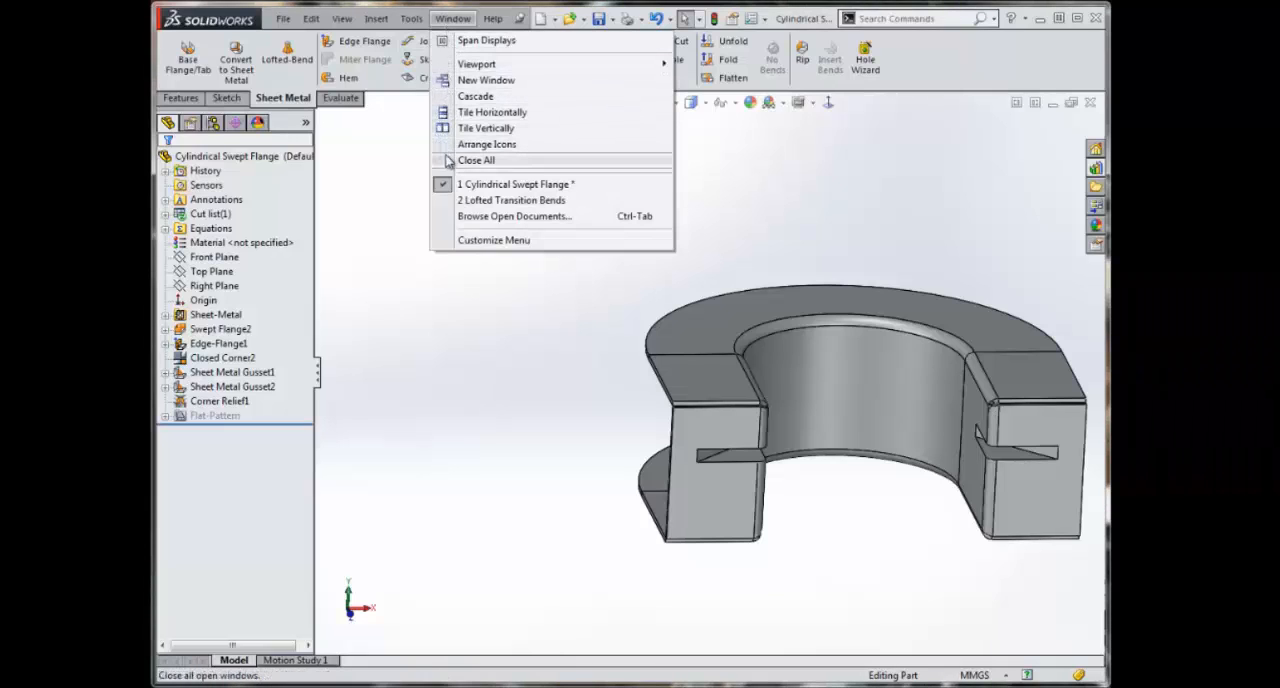
left_click(468, 201)
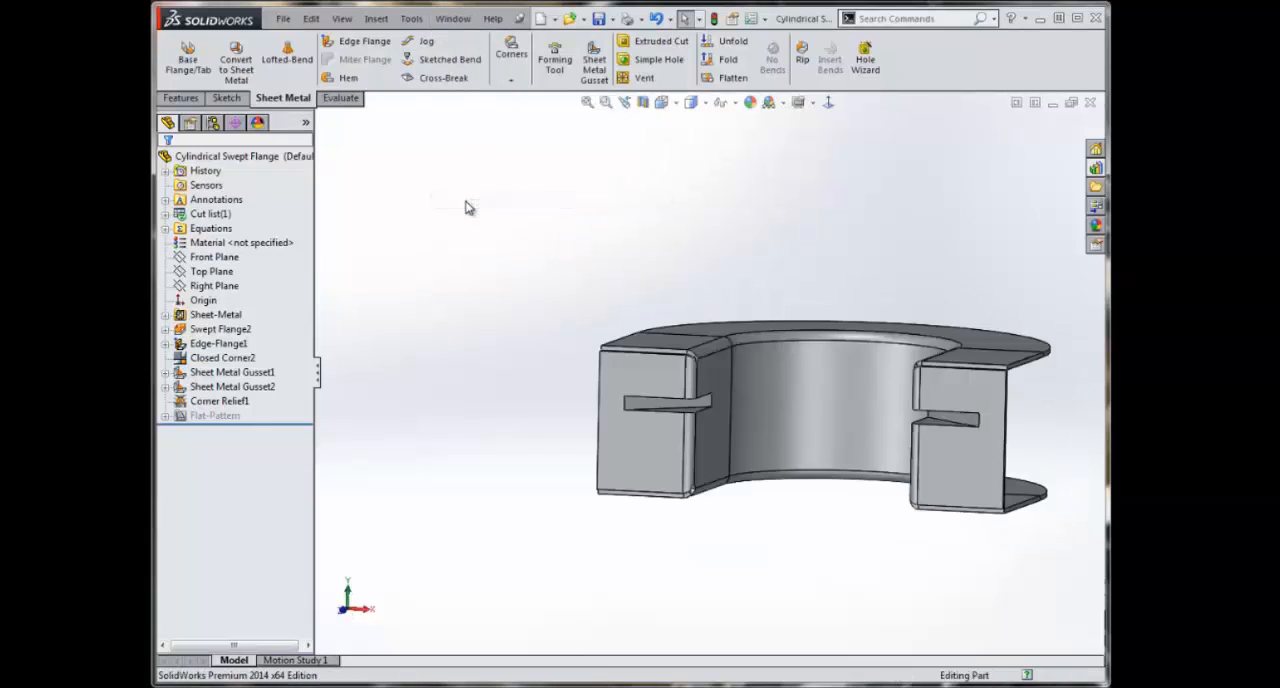
mouse_move(607, 435)
middle_mouse_down()
mouse_move(623, 397)
mouse_move(591, 391)
mouse_move(620, 423)
middle_mouse_up()
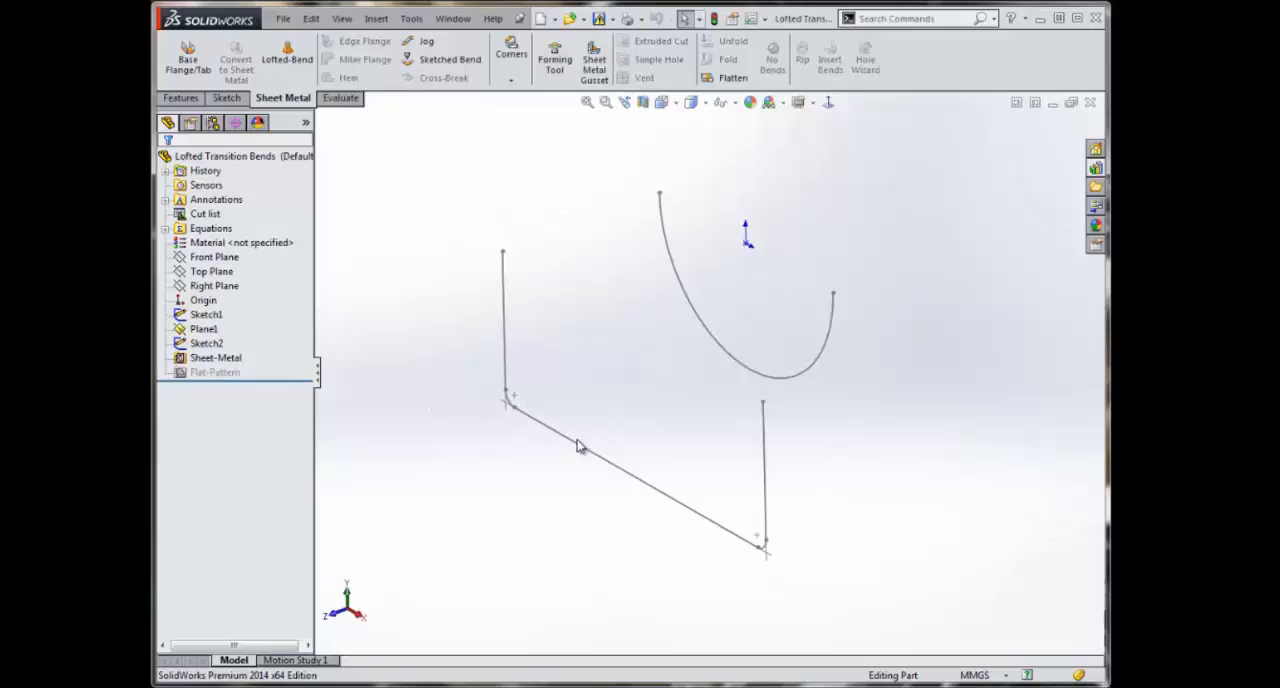
Step: Start a Lofted Bend between the three-sided profile Sketch2 and the curved profile Sketch1, keeping the Bent manufacturing method after previewing Formed
left_click(285, 52)
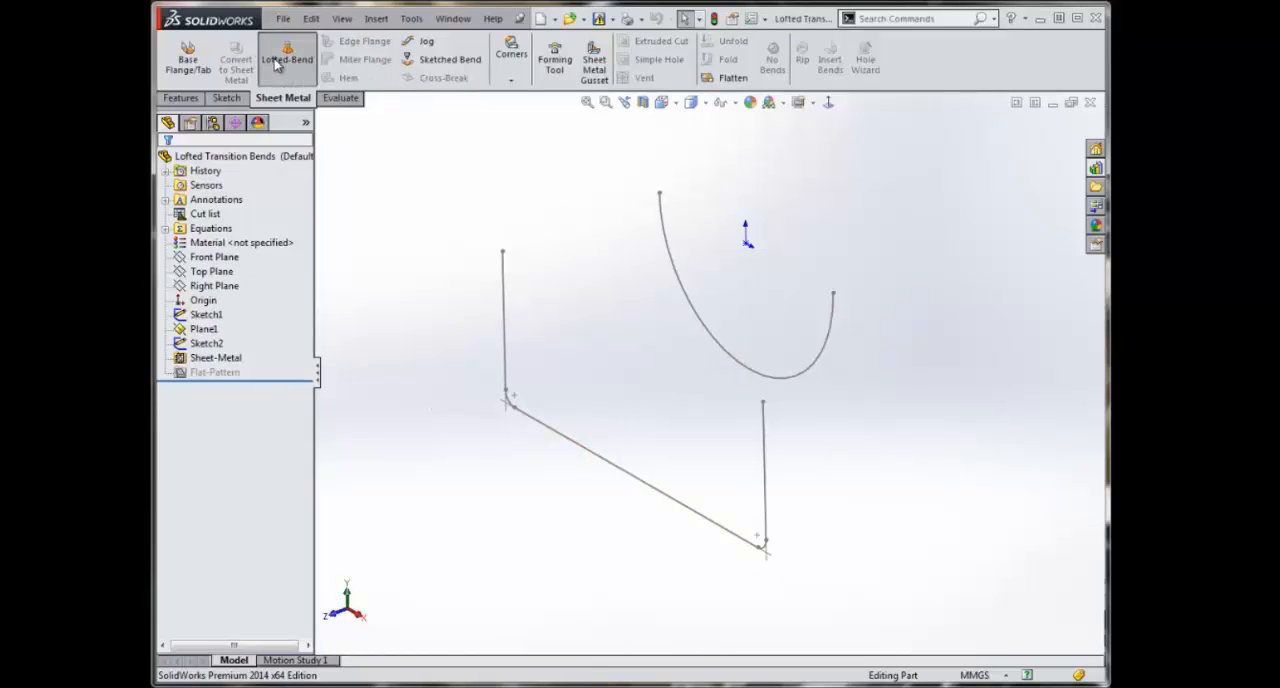
left_click(555, 440)
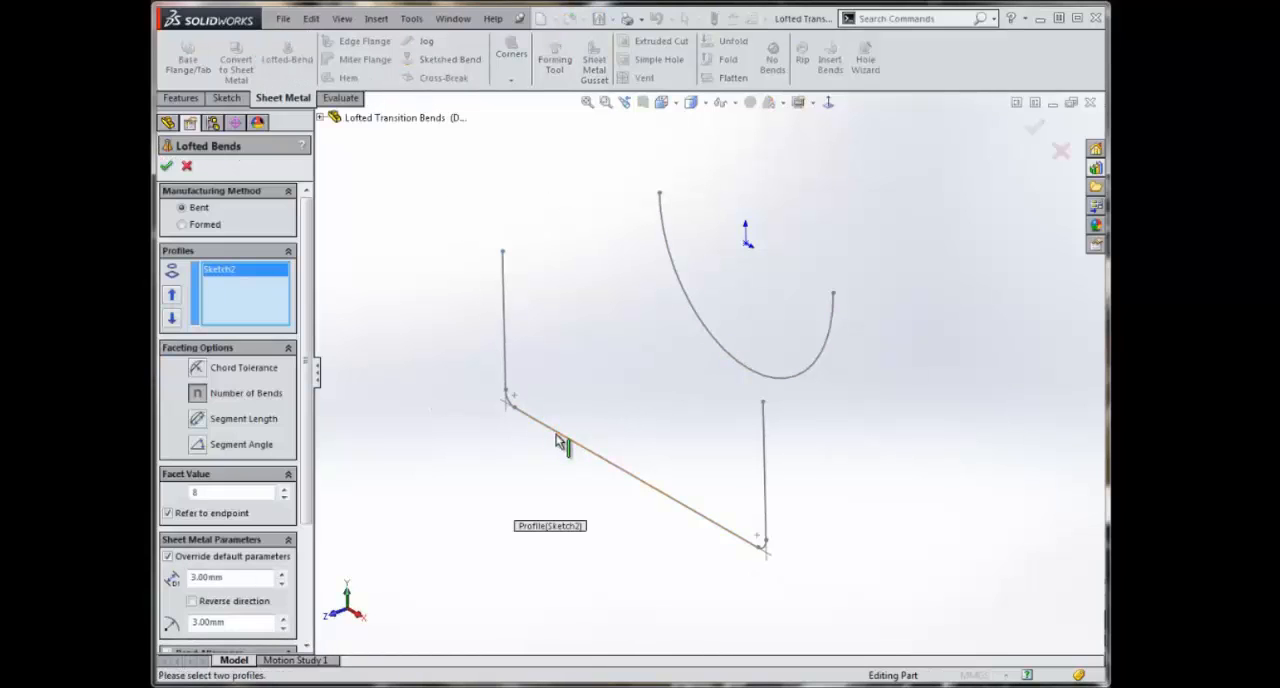
left_click(734, 359)
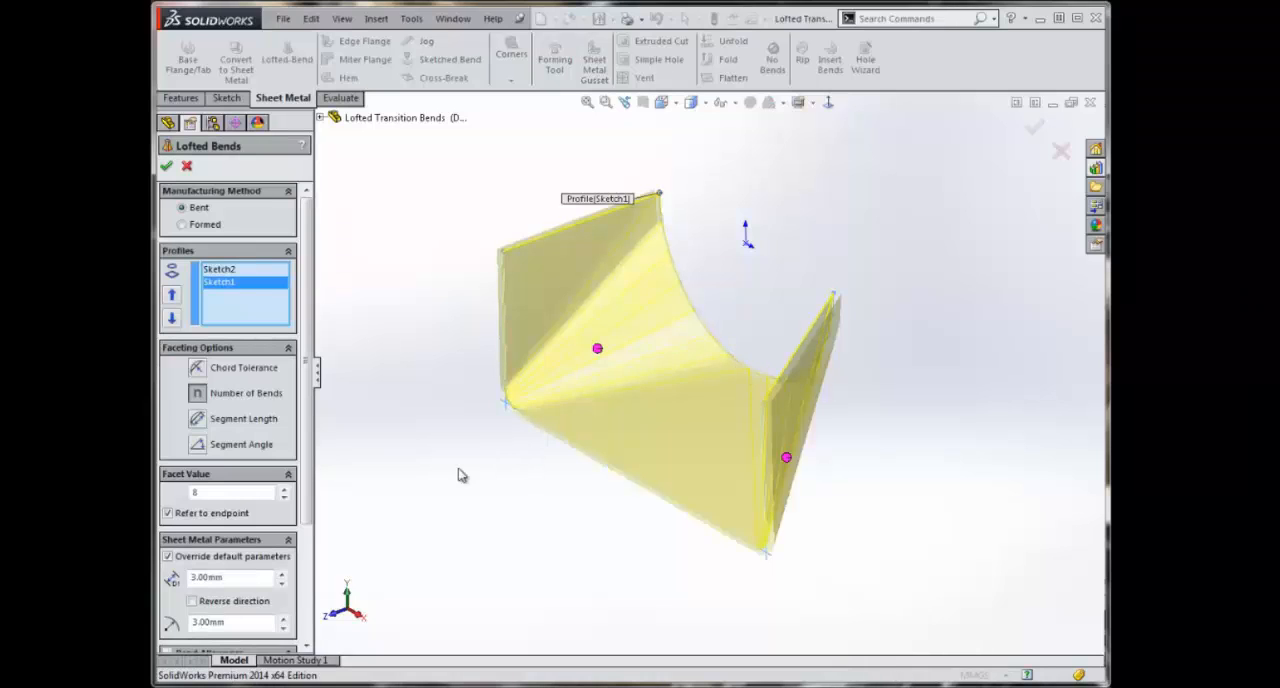
mouse_move(460, 474)
middle_mouse_down()
mouse_move(466, 429)
mouse_move(506, 438)
mouse_move(486, 465)
middle_mouse_up()
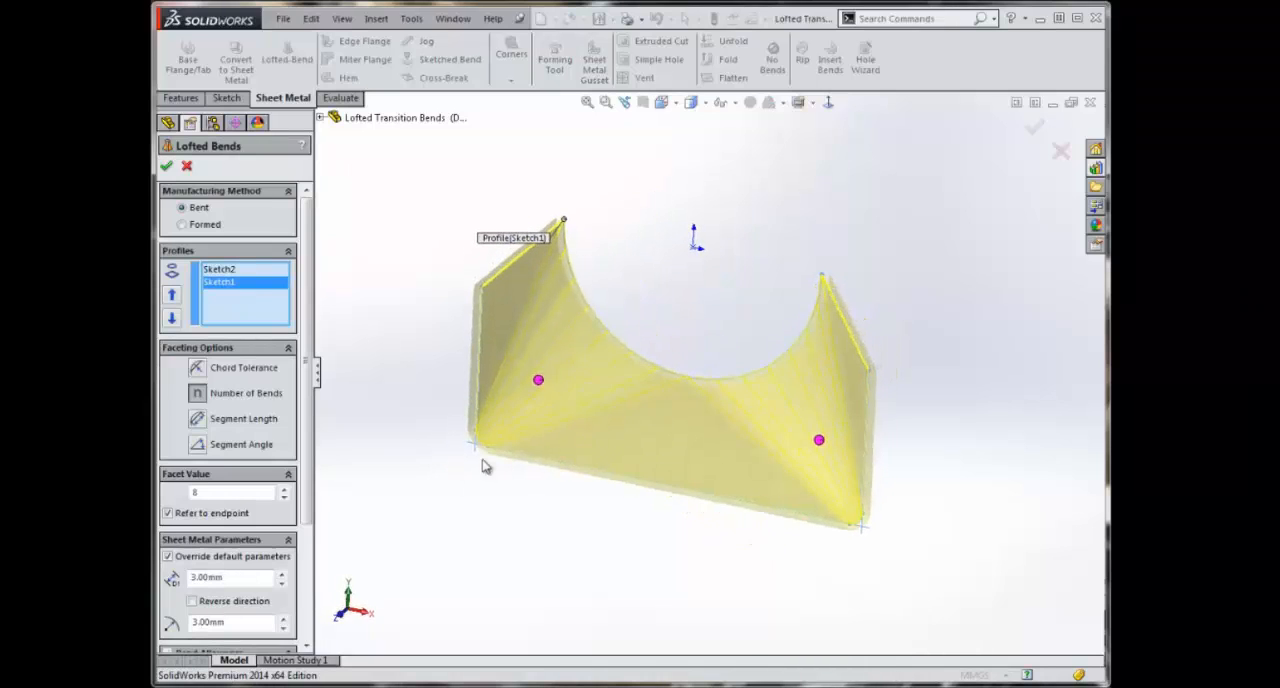
left_click(194, 226)
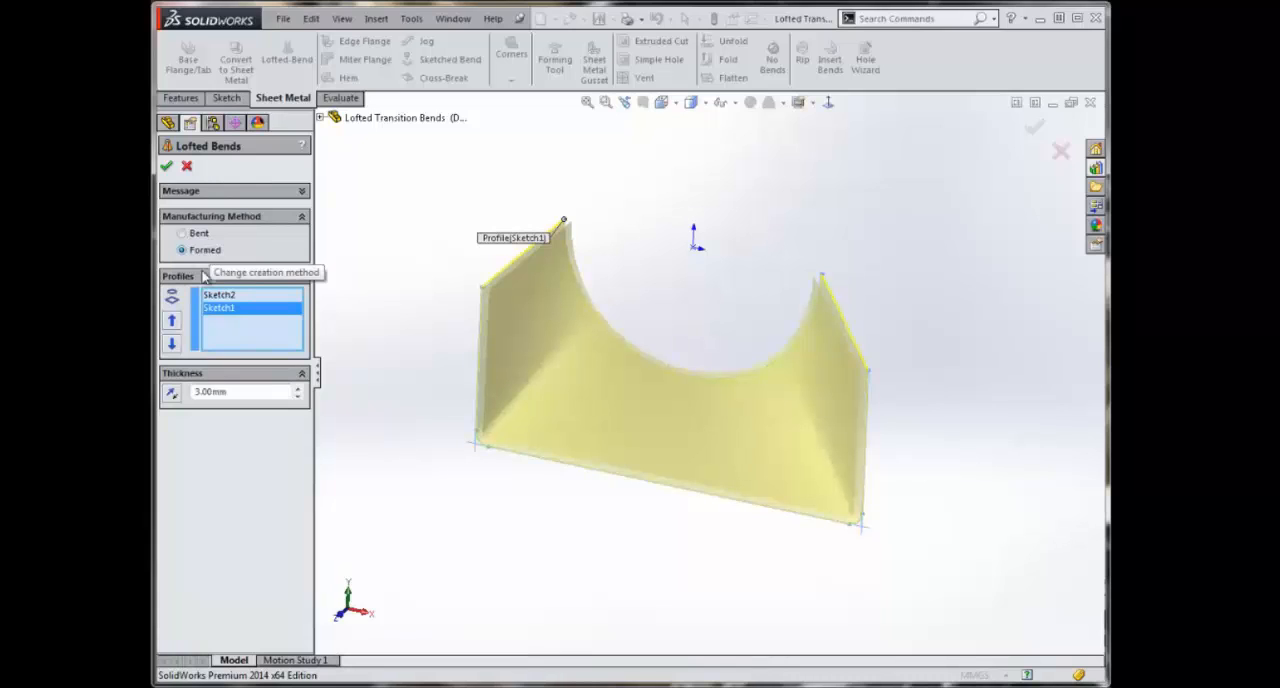
left_click(182, 233)
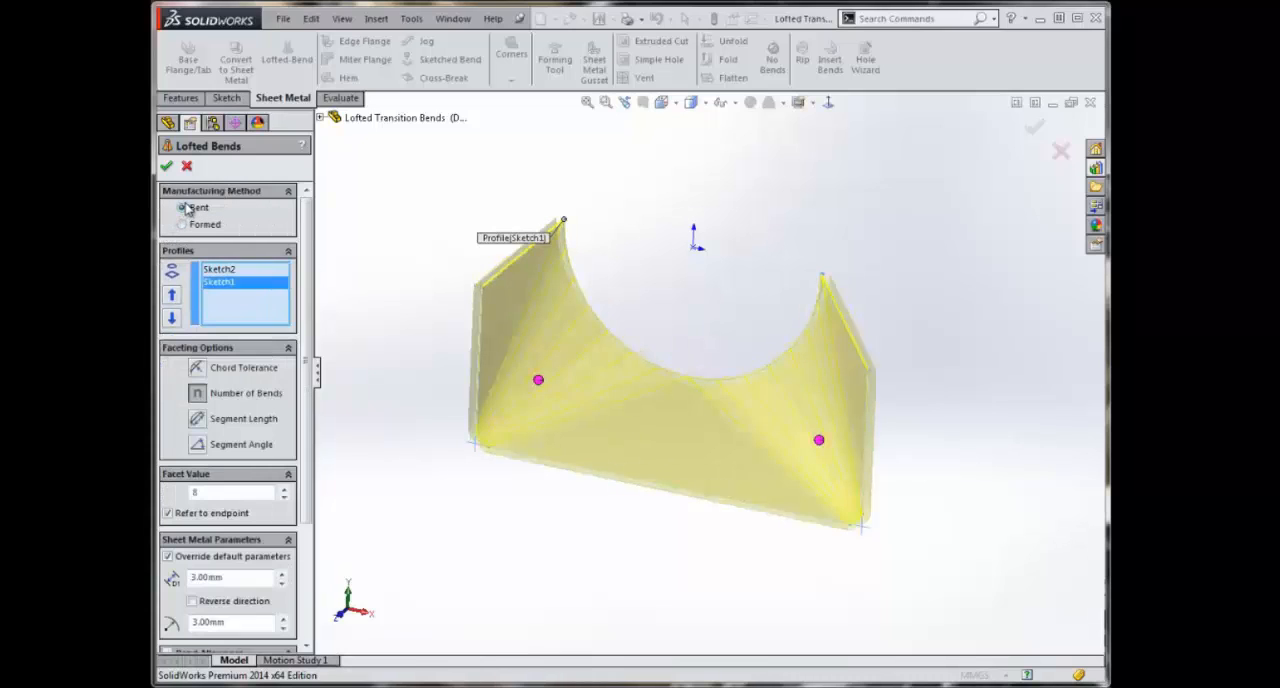
Step: Preview the chord tolerance, number of bends and segment length faceting, choose Segment Angle, and accept the lofted bend
left_click(198, 369)
left_click(198, 393)
left_click(197, 418)
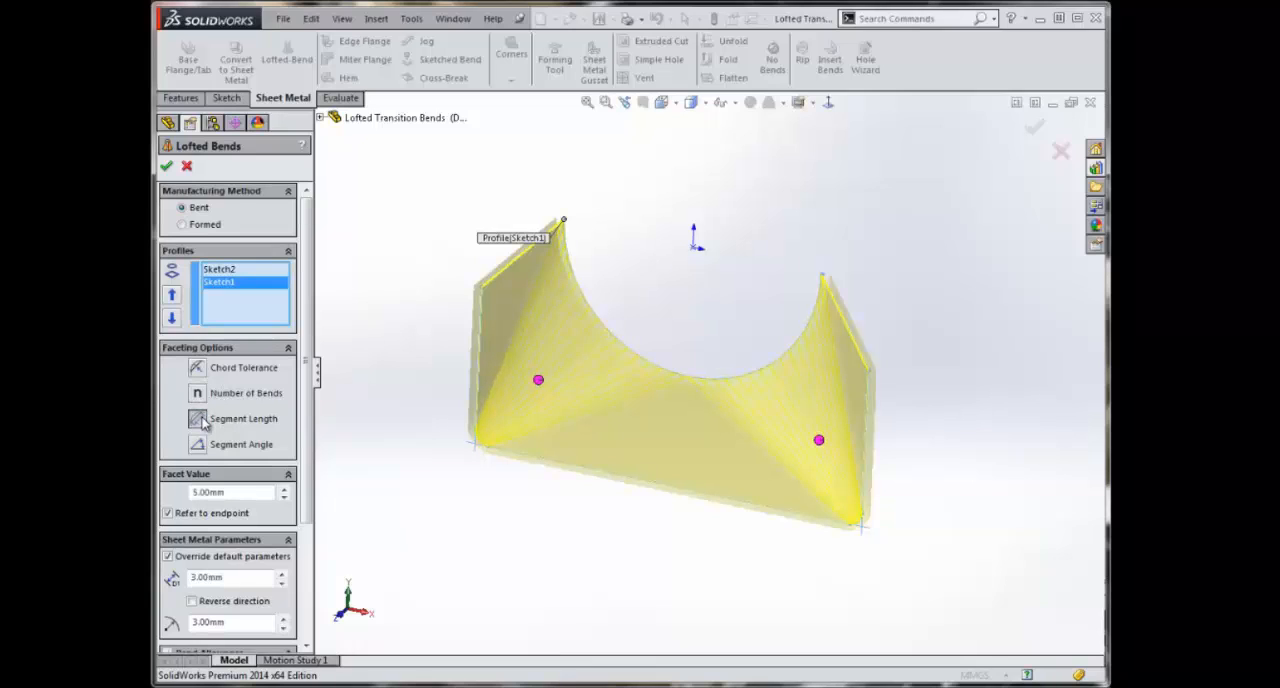
left_click(197, 445)
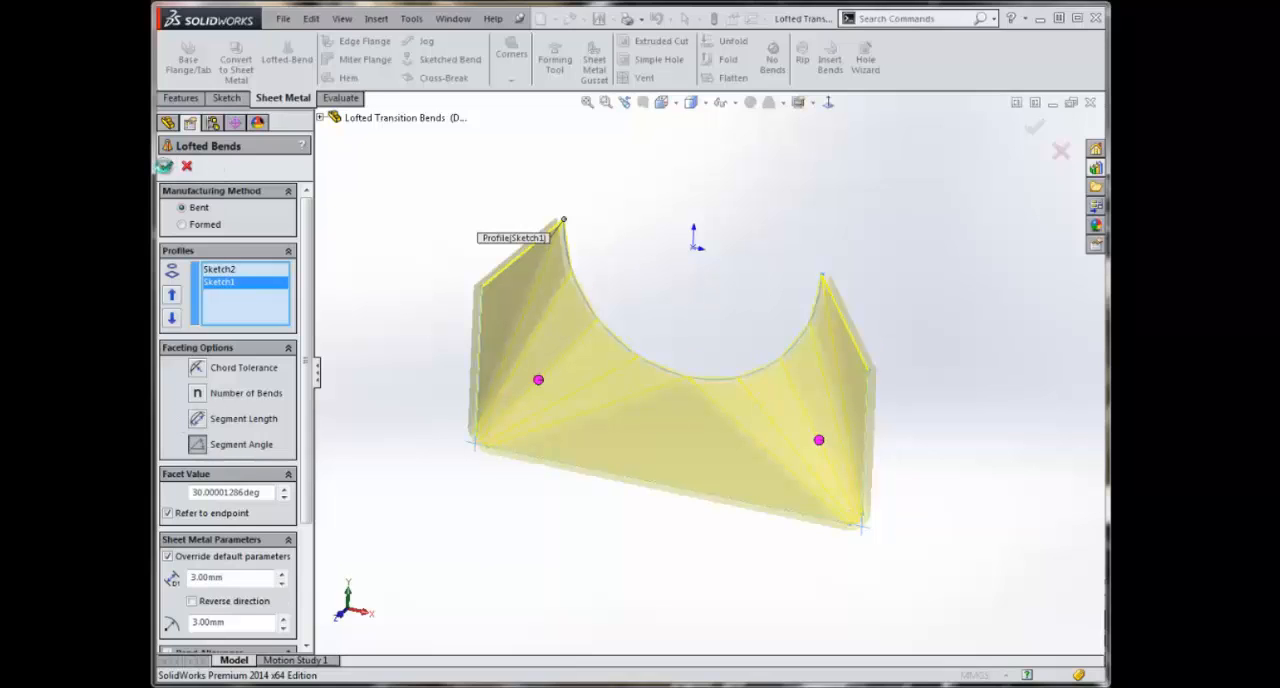
left_click(166, 166)
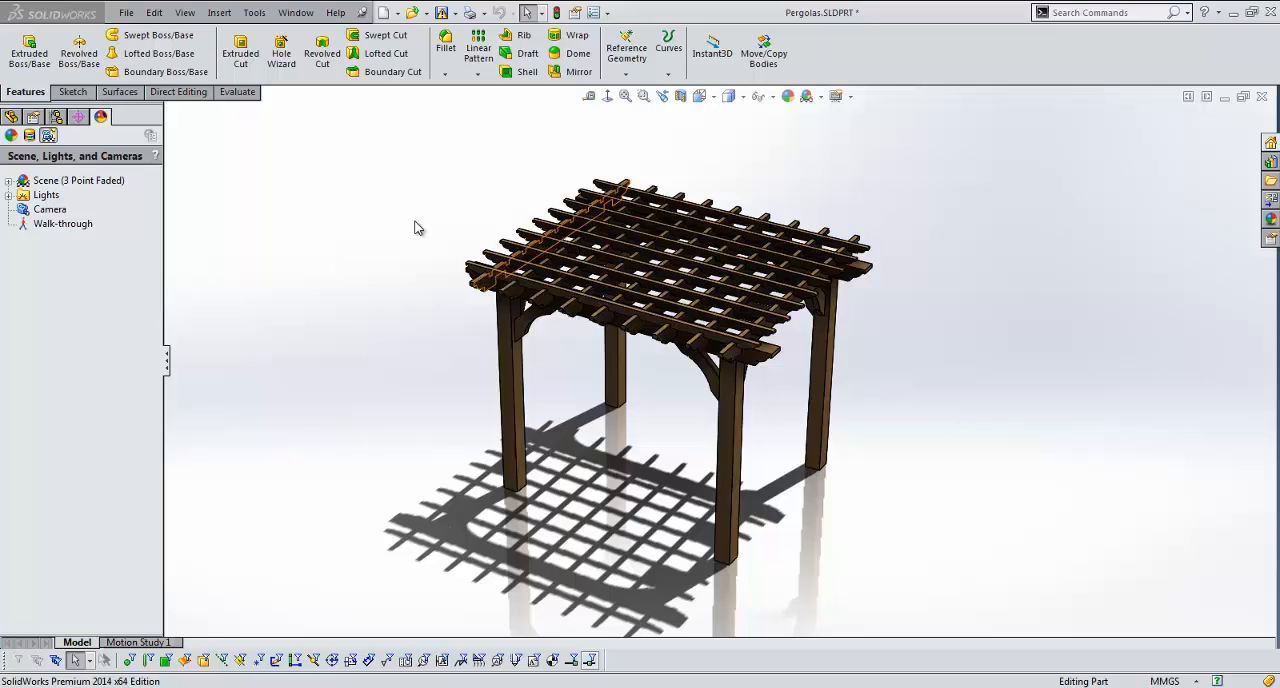
Step: Examine the export options for saving the pergola as a Portable Network Graphics image, including Remove background, without saving
left_click(126, 12)
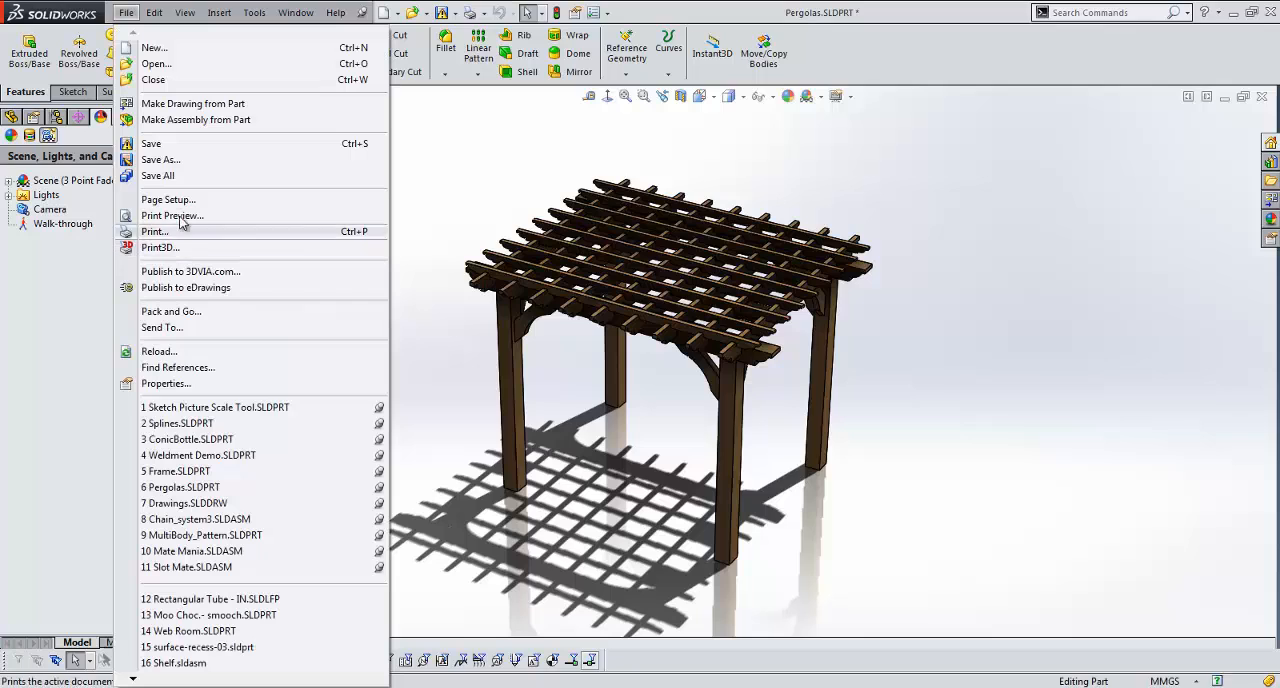
left_click(161, 159)
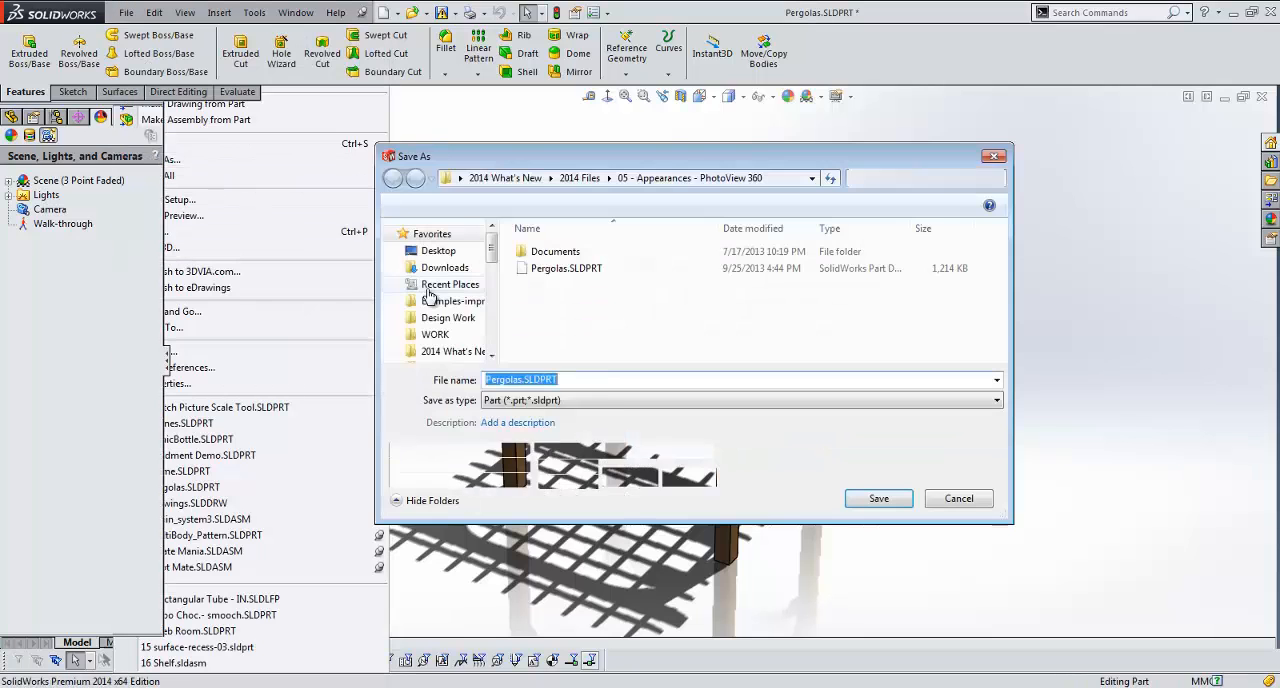
left_click(537, 400)
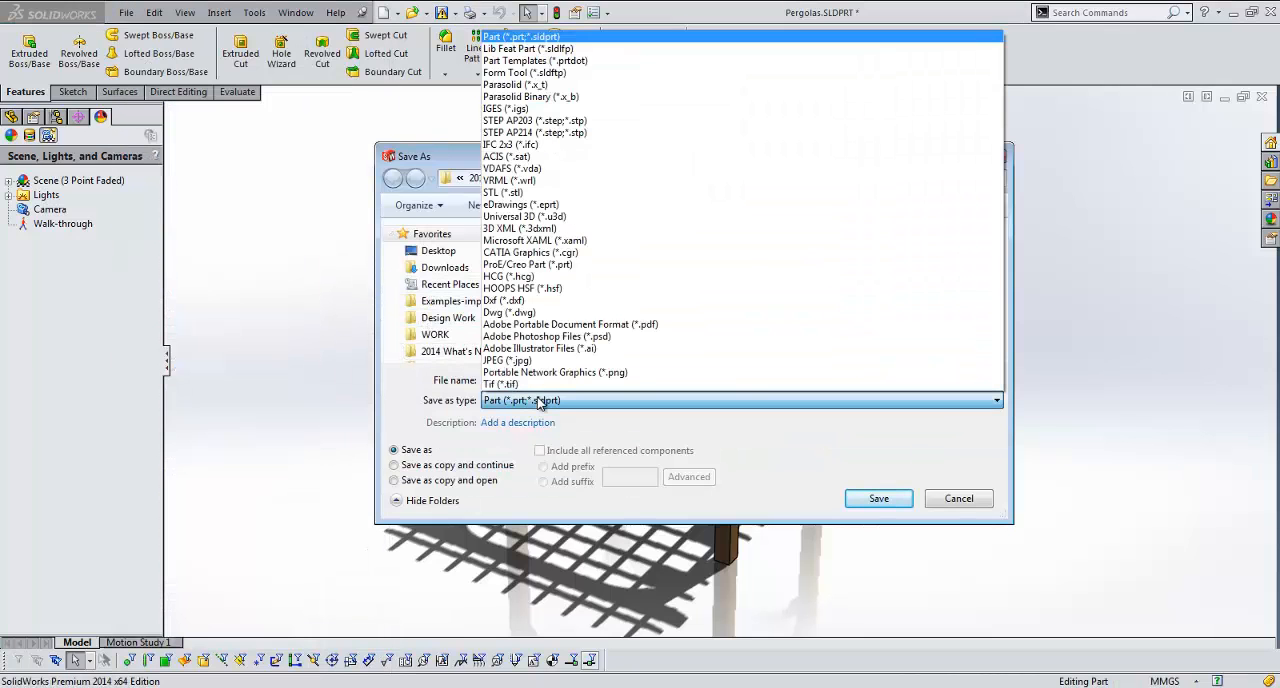
left_click(528, 372)
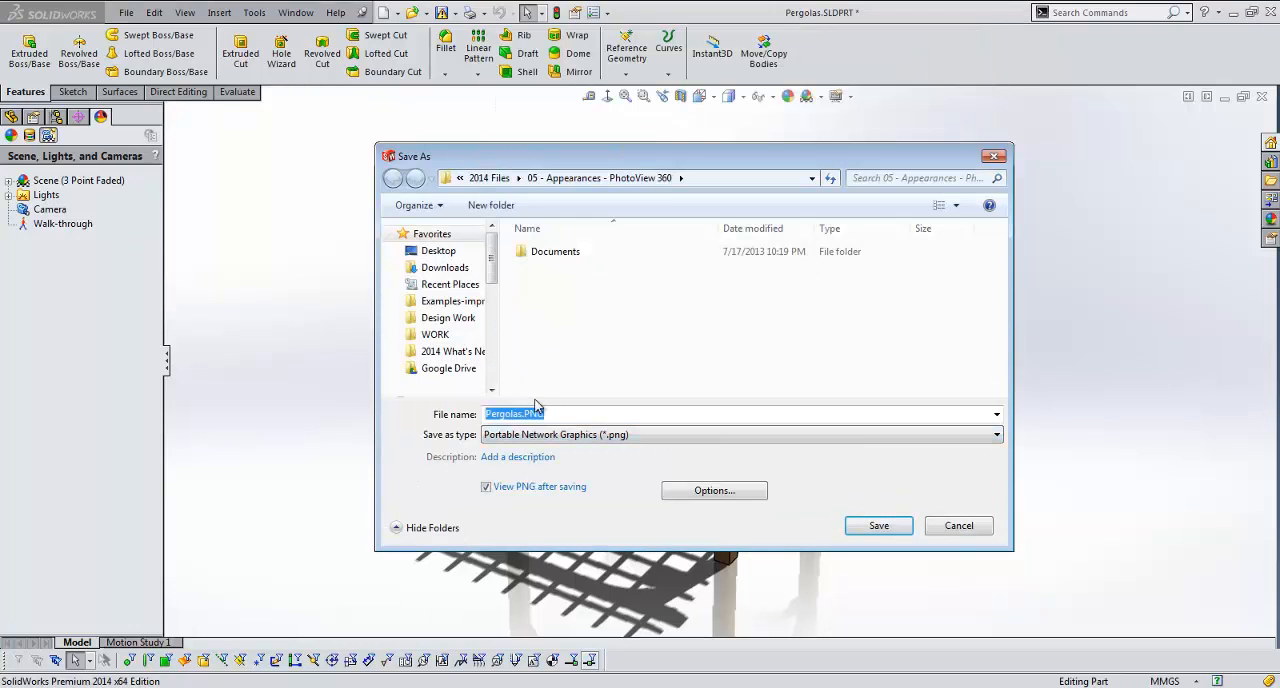
left_click(690, 490)
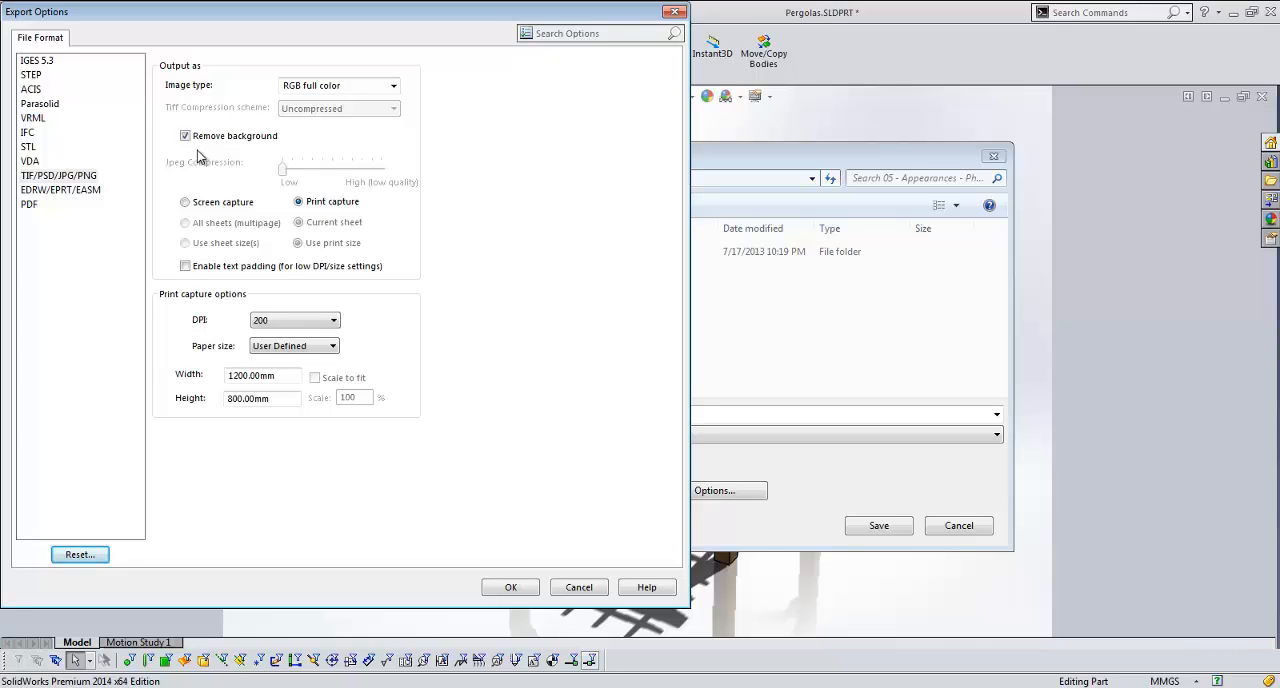
left_click(672, 13)
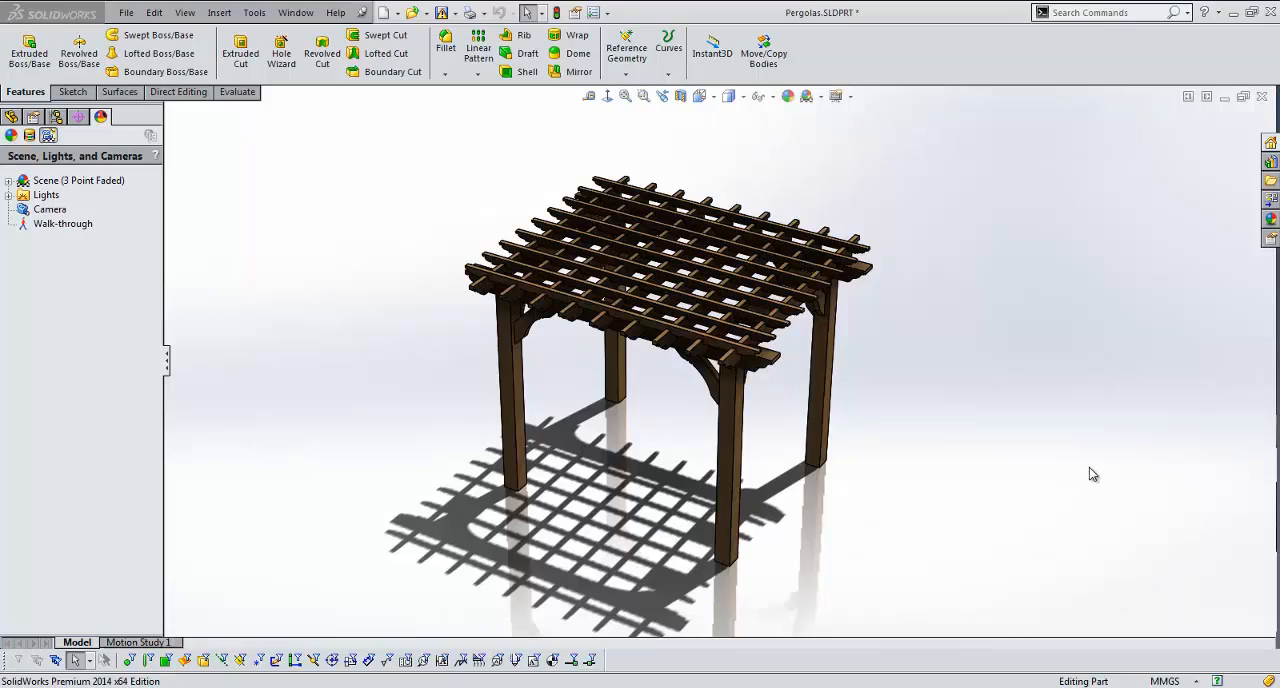
Step: Look through the available scenes in the favorite scenes manager and accept the list as it is
left_click(820, 97)
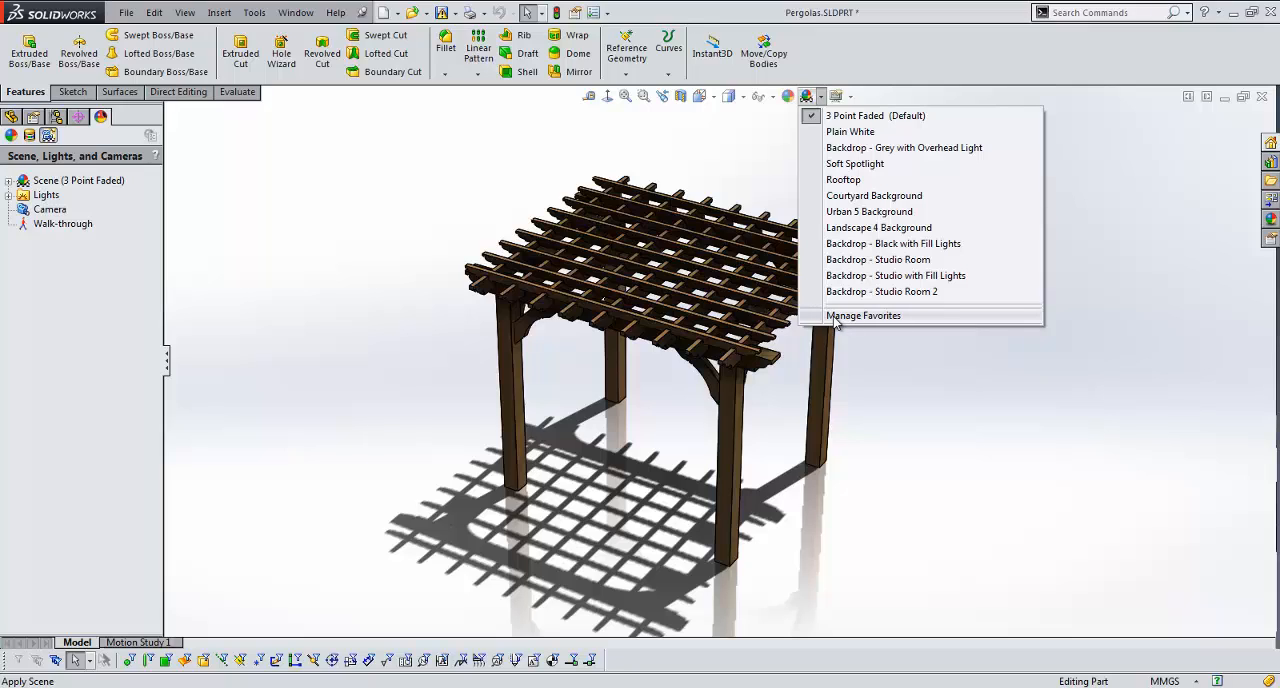
left_click(941, 320)
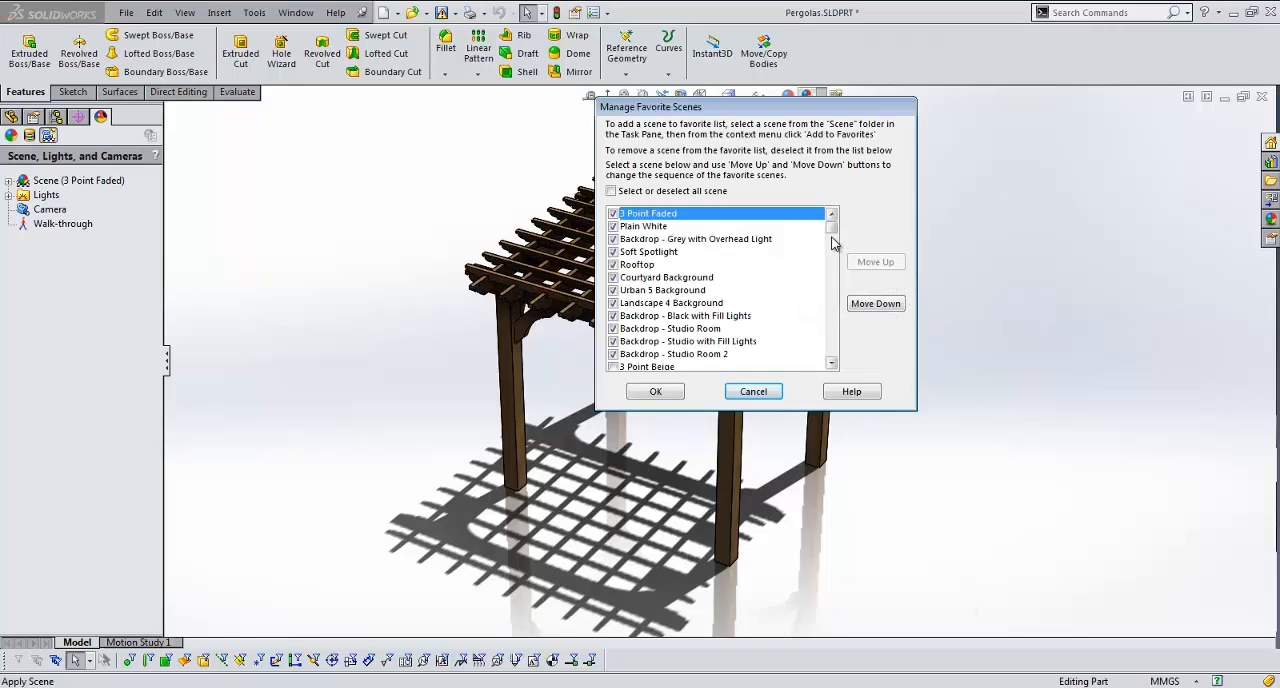
scroll(833, 245, "down", 5)
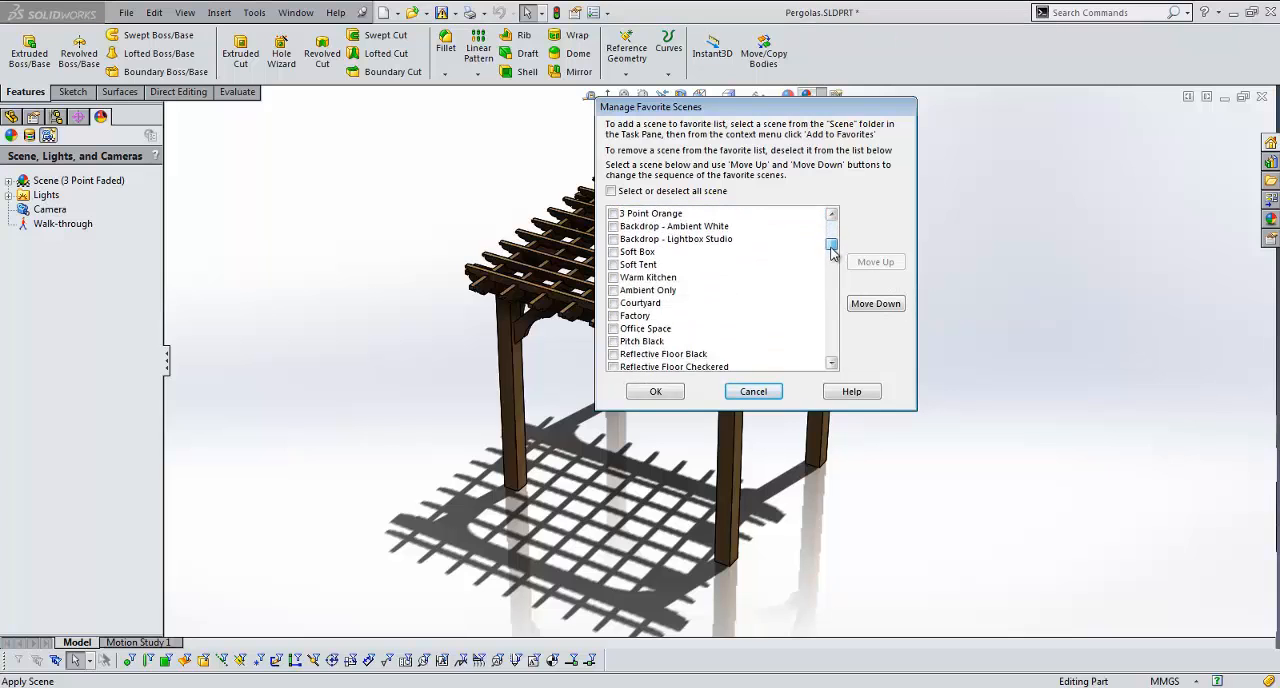
left_click_drag(833, 250, 832, 290)
mouse_move(674, 332)
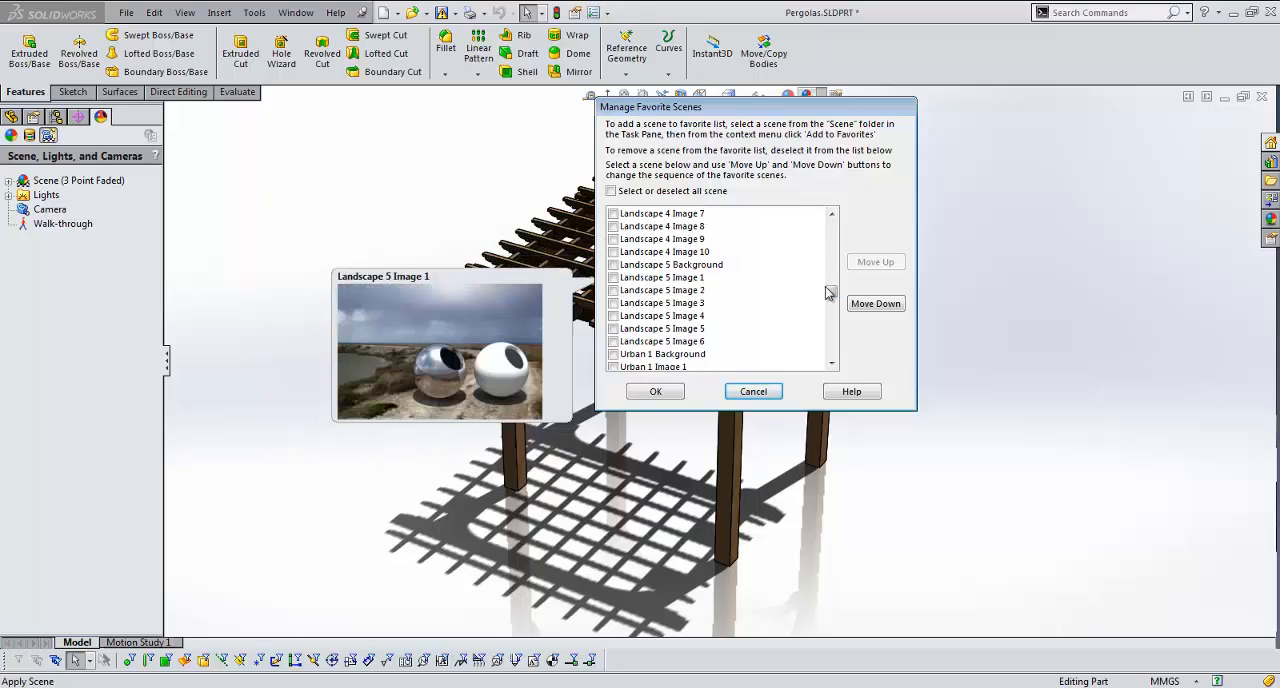
left_click_drag(831, 292, 834, 217)
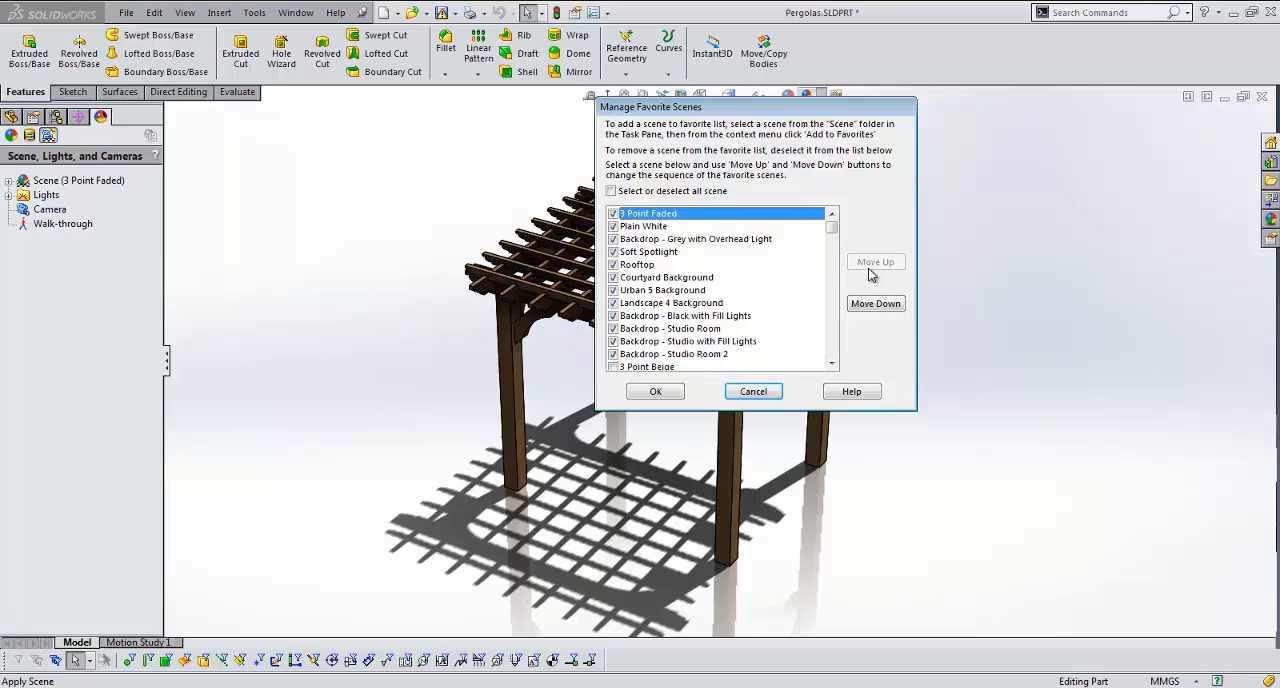
left_click(660, 392)
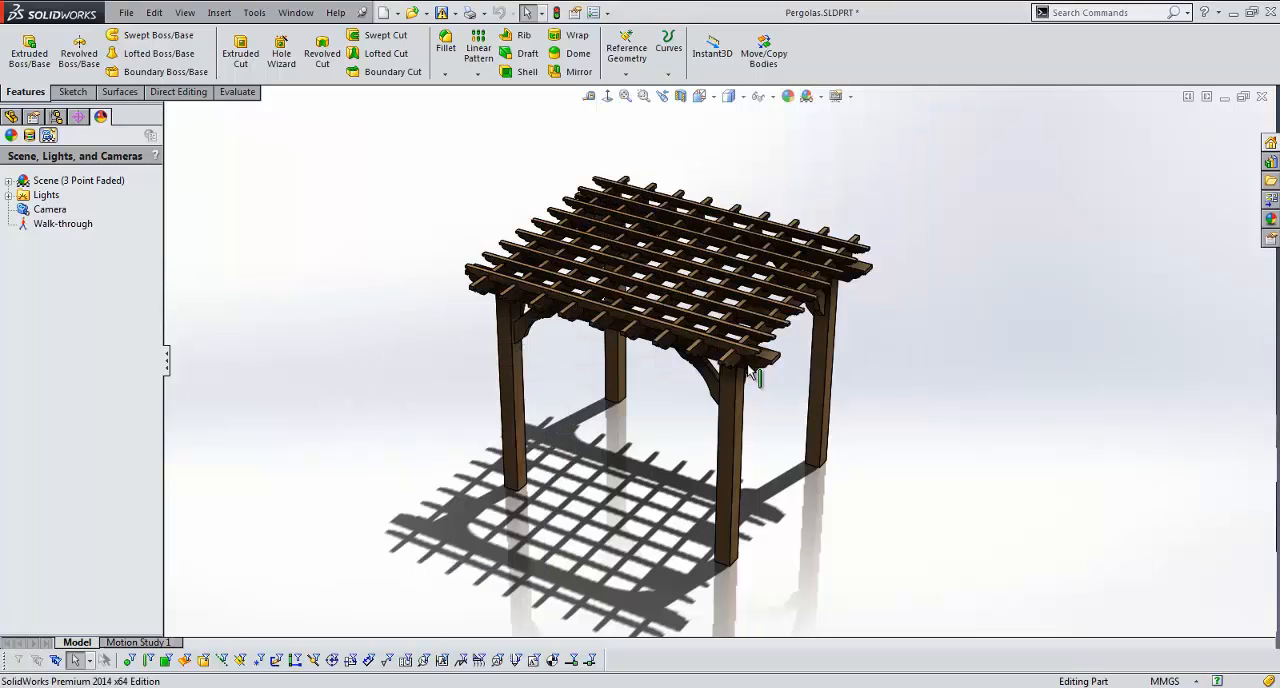
Step: Apply the Landscape 4 Background scene to the pergola and view the model from farther away
left_click(820, 96)
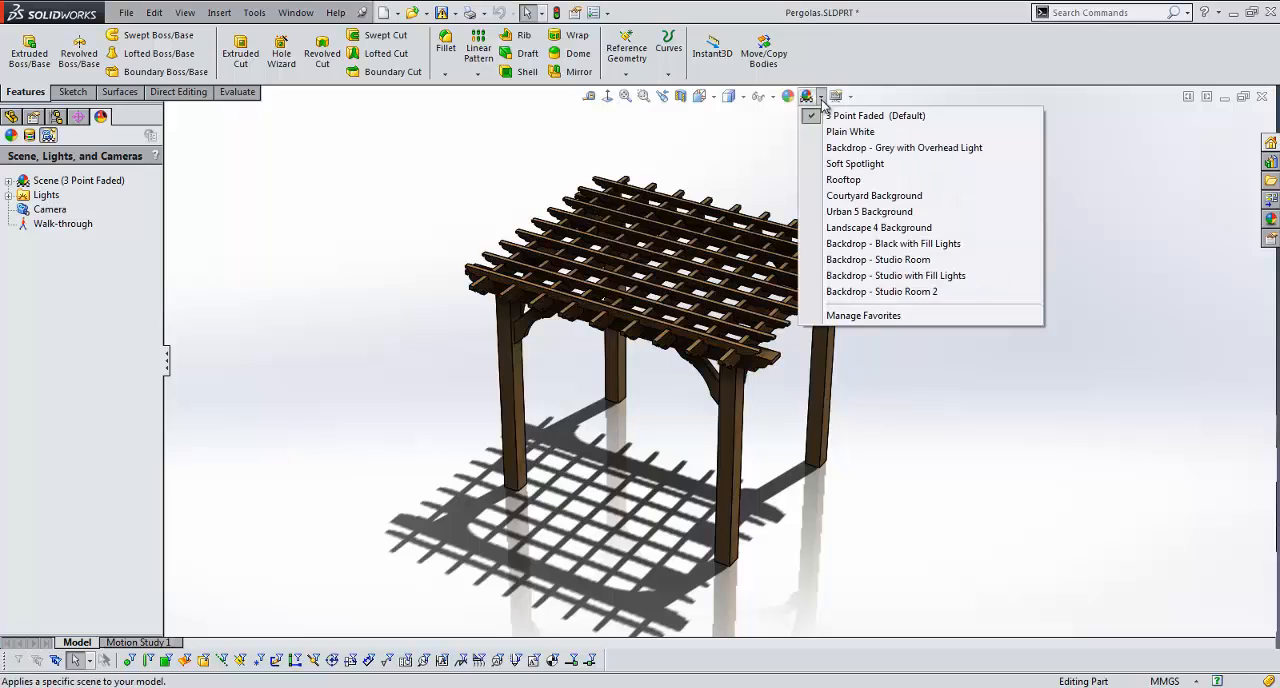
left_click(904, 229)
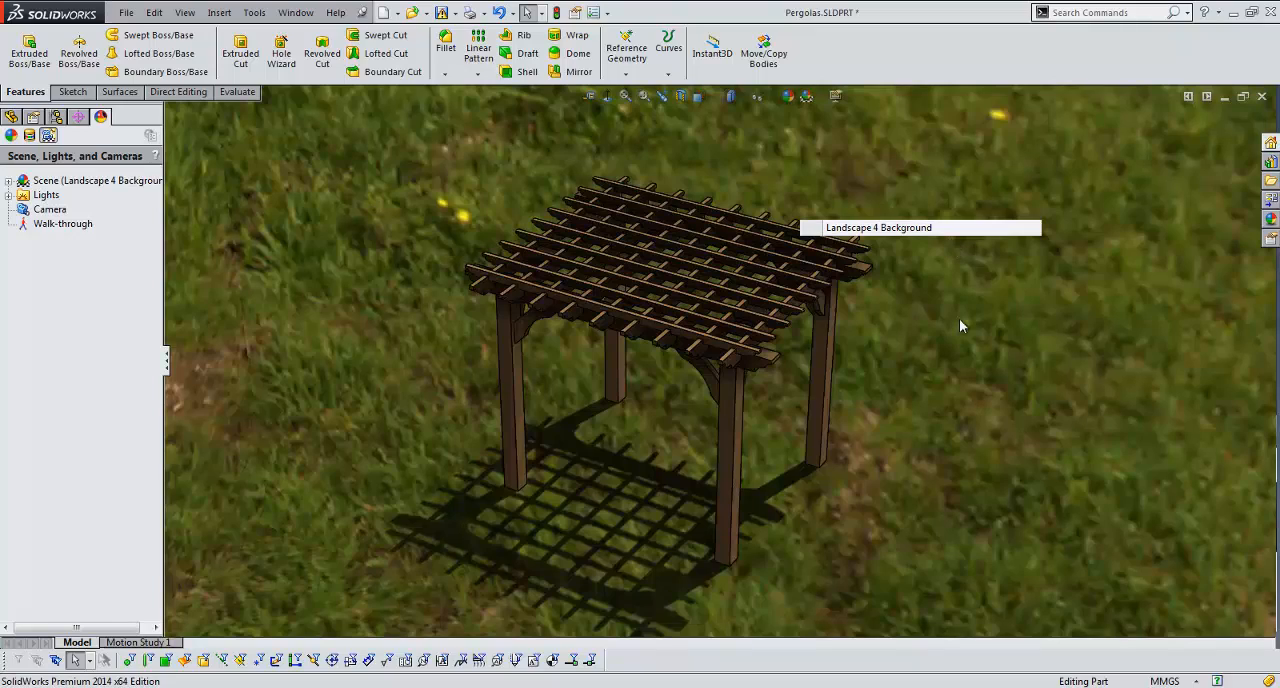
middle_click_drag(936, 412, 928, 385)
scroll(926, 385, "up", 1)
scroll(926, 384, "up", 5)
middle_click_drag(835, 376, 729, 352)
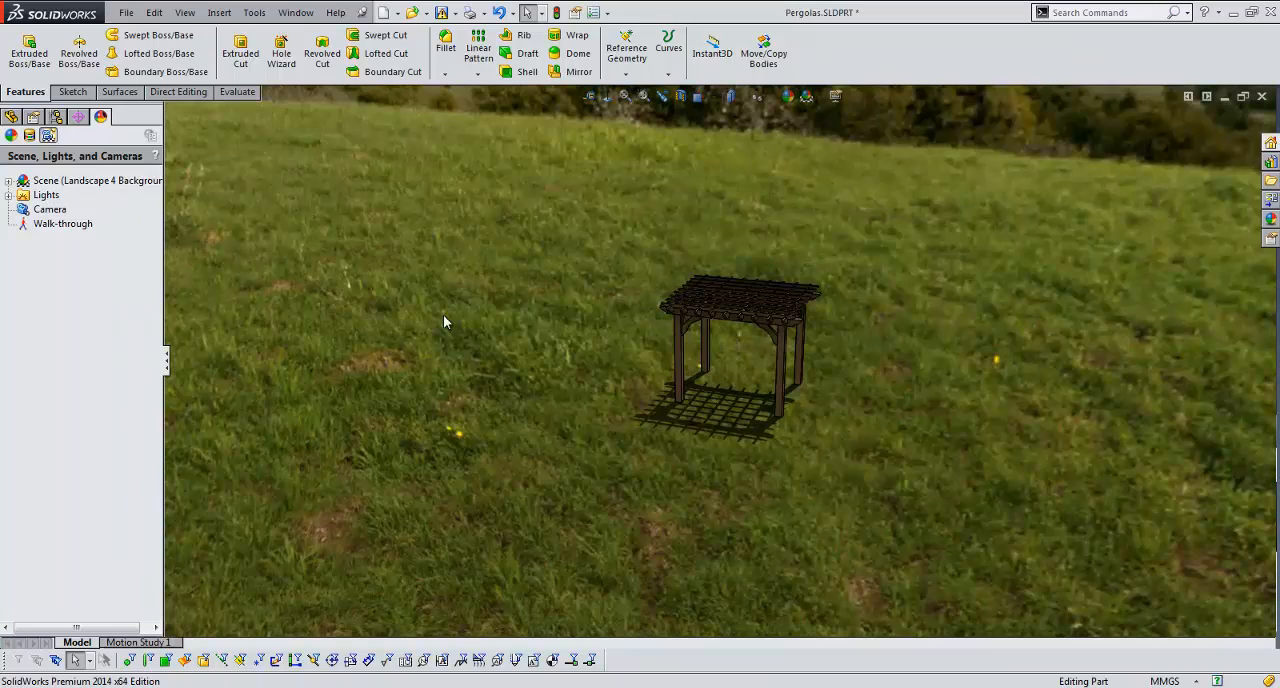
Step: Edit the pergola's scene and enable the Flatten floor option
right_click(180, 182)
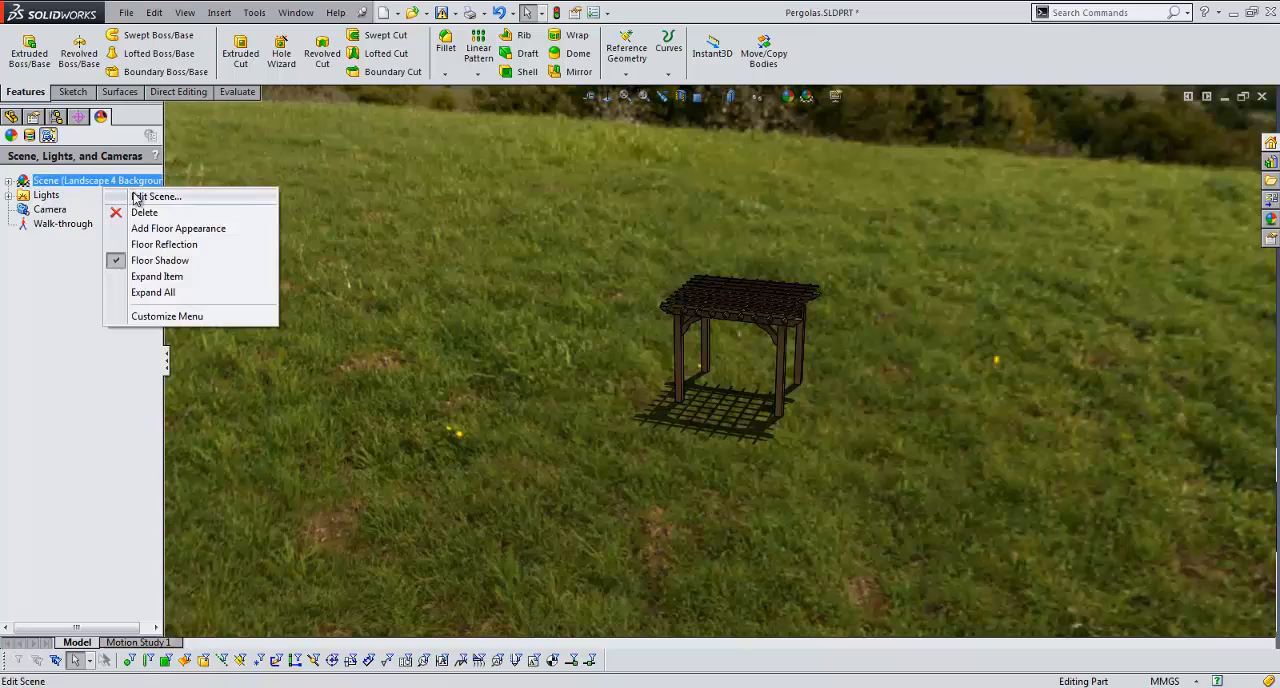
left_click(205, 195)
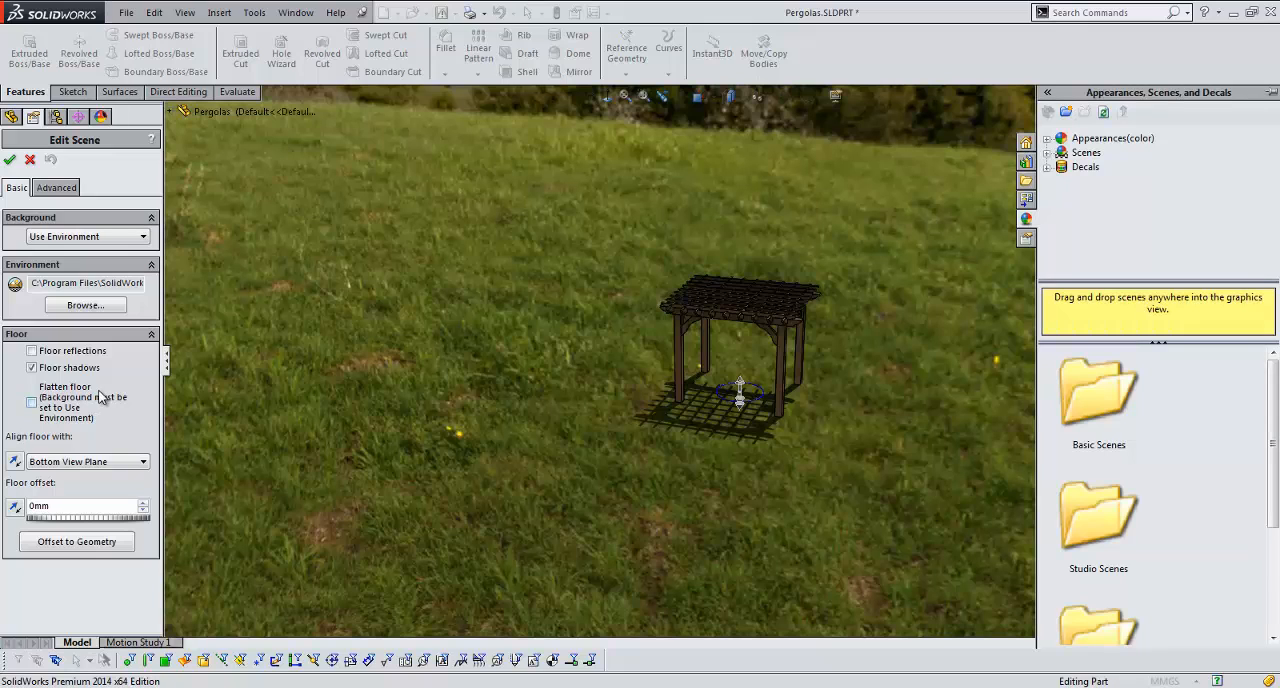
left_click(32, 402)
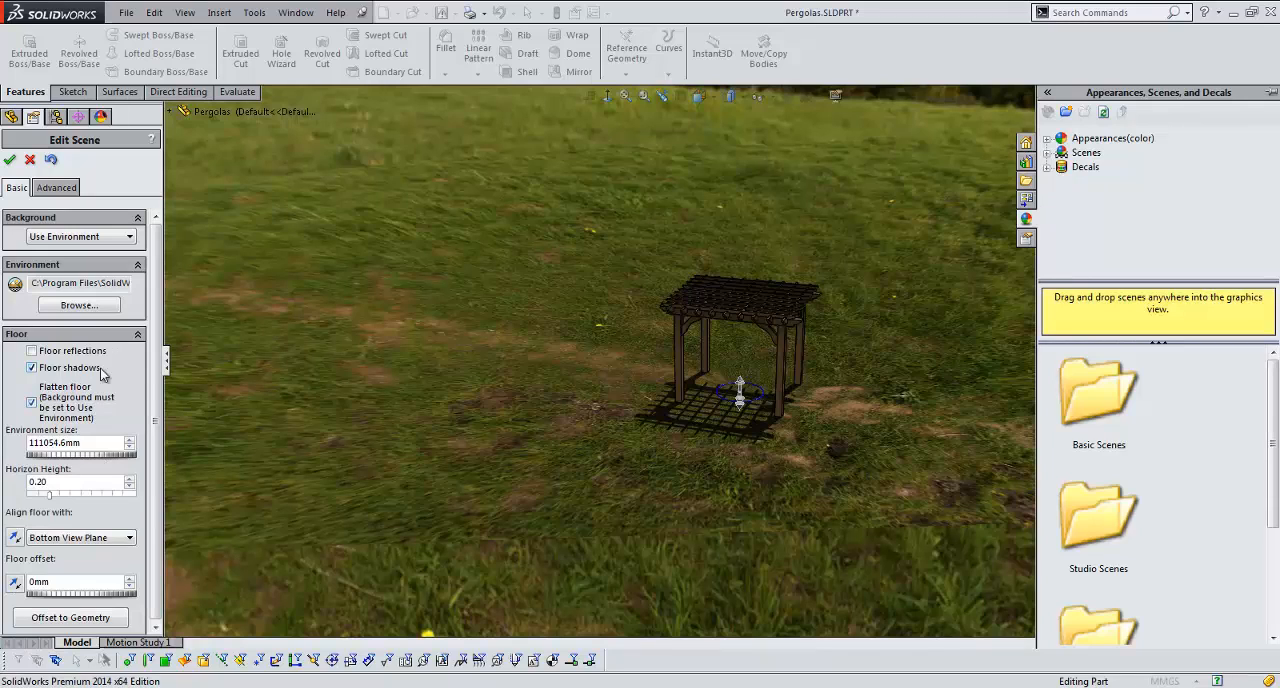
middle_click_drag(497, 428, 627, 412)
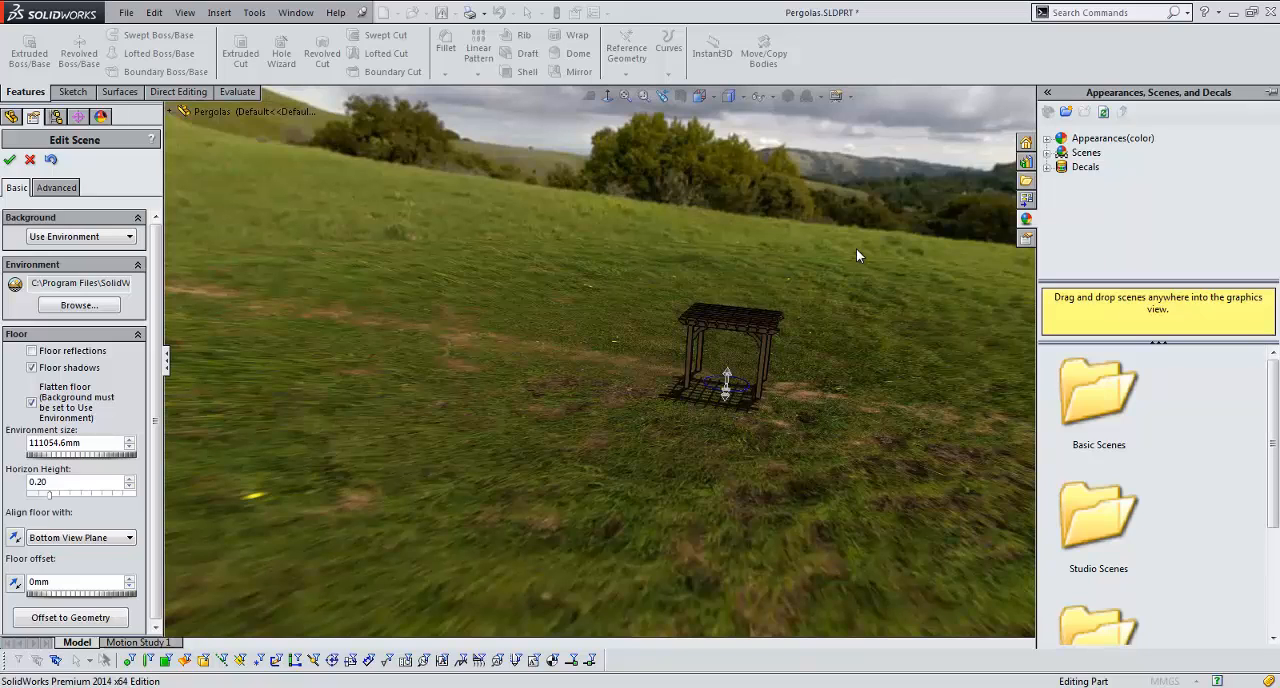
Step: Set the scene's environment size to 30000 mm
double_click(100, 443)
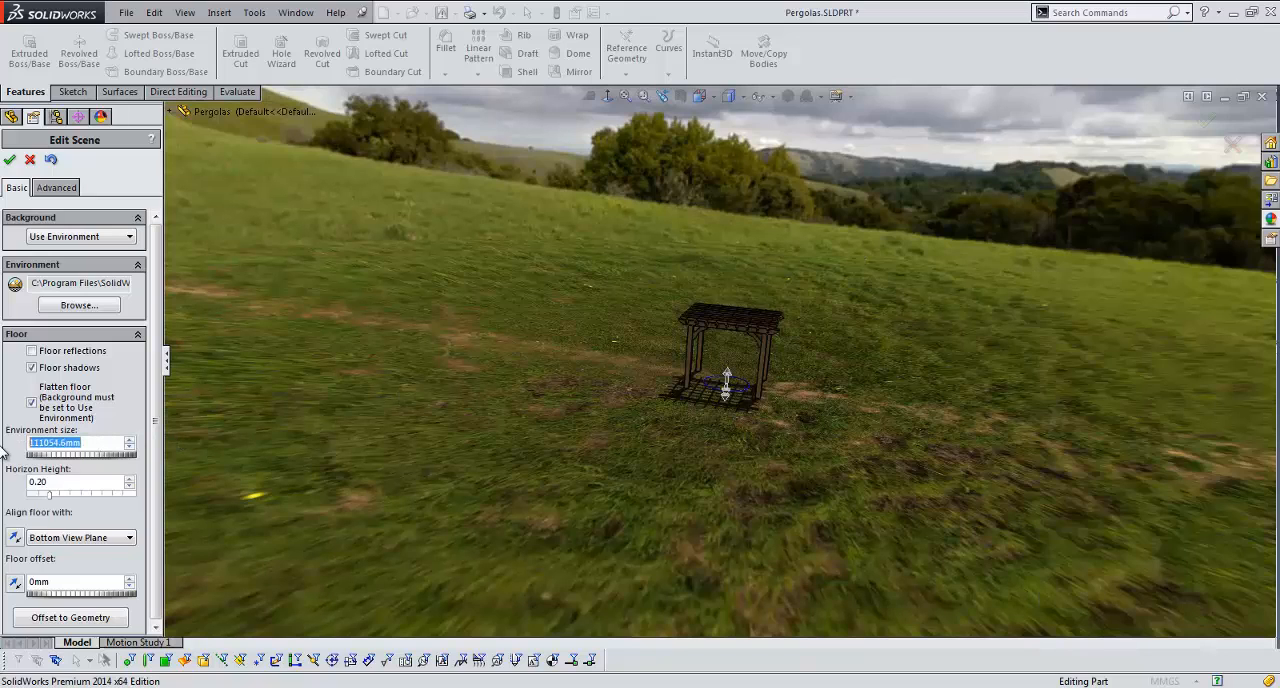
type("30000")
key("Return")
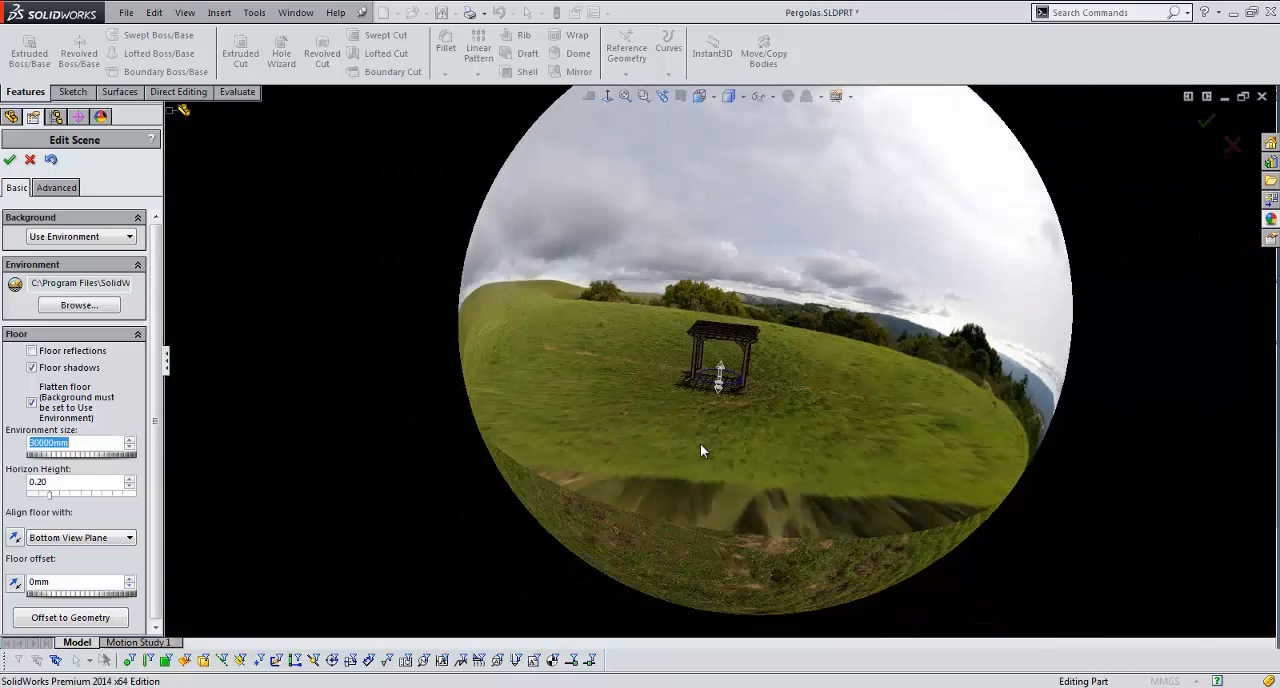
Step: Set the scene's horizon height to 0.25 and accept the scene changes
middle_click_drag(700, 445, 739, 479)
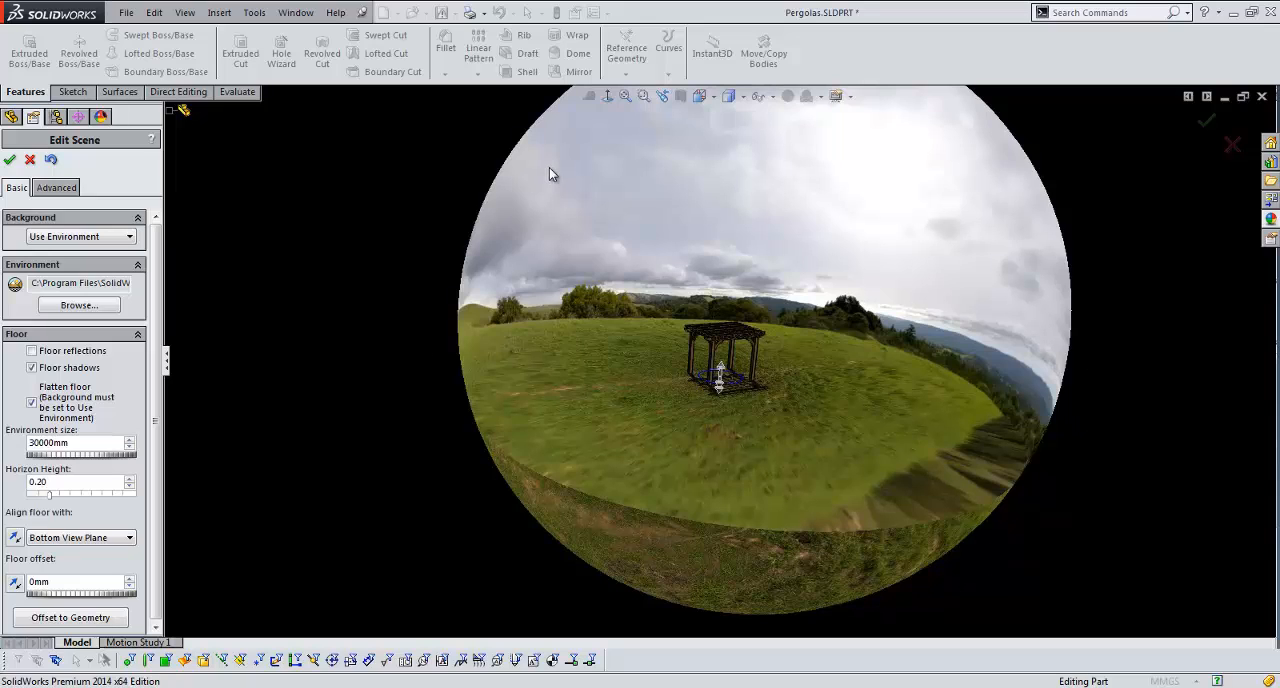
middle_click_drag(558, 505, 566, 450)
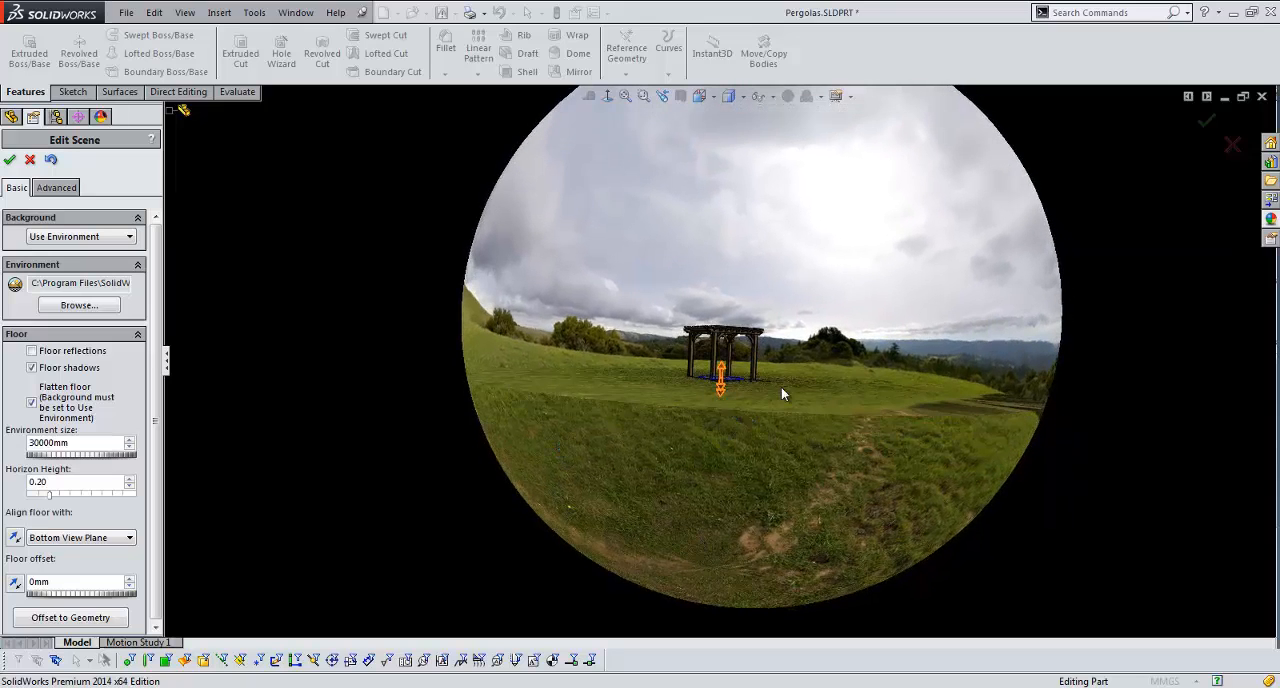
middle_click_drag(689, 394, 562, 508)
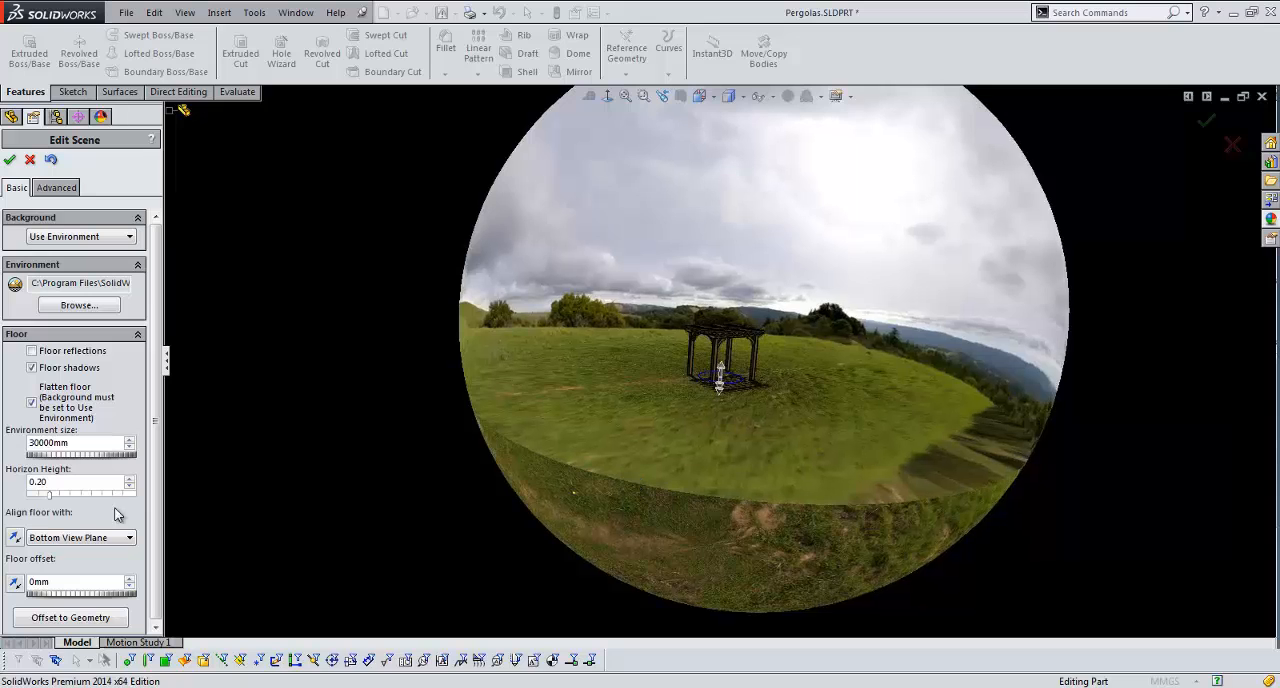
mouse_move(53, 498)
left_mouse_down()
mouse_move(41, 497)
mouse_move(55, 500)
left_mouse_up()
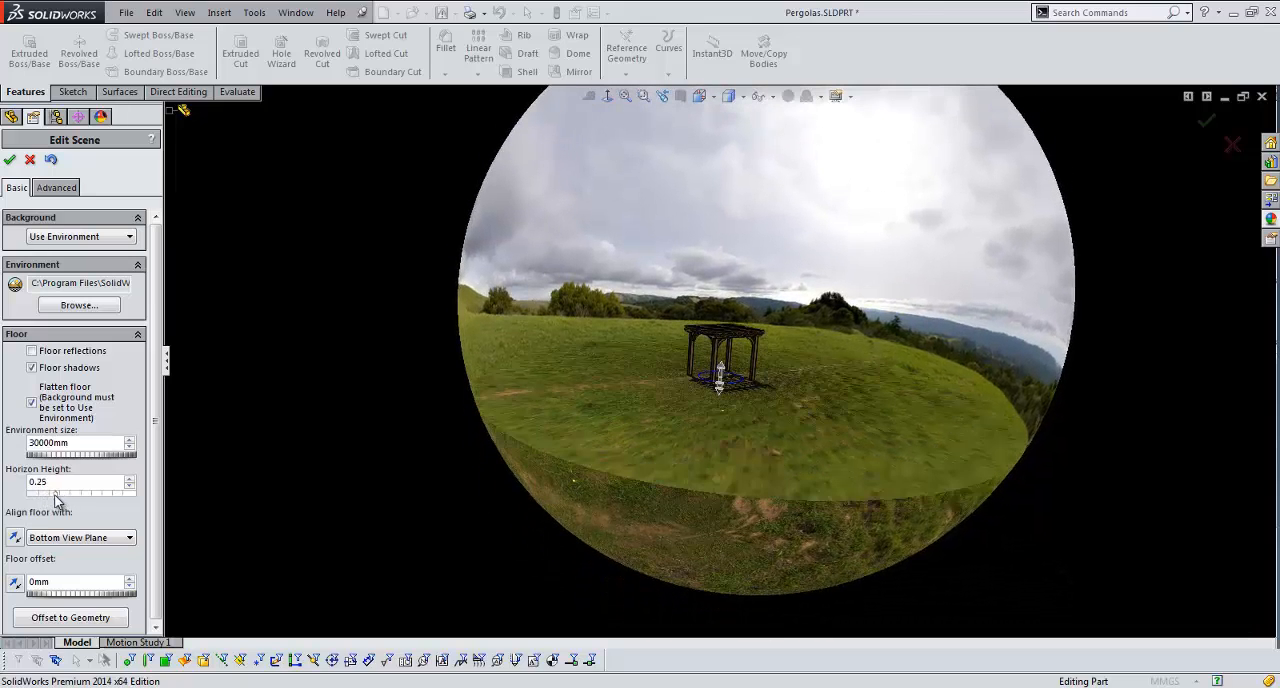
left_click(9, 160)
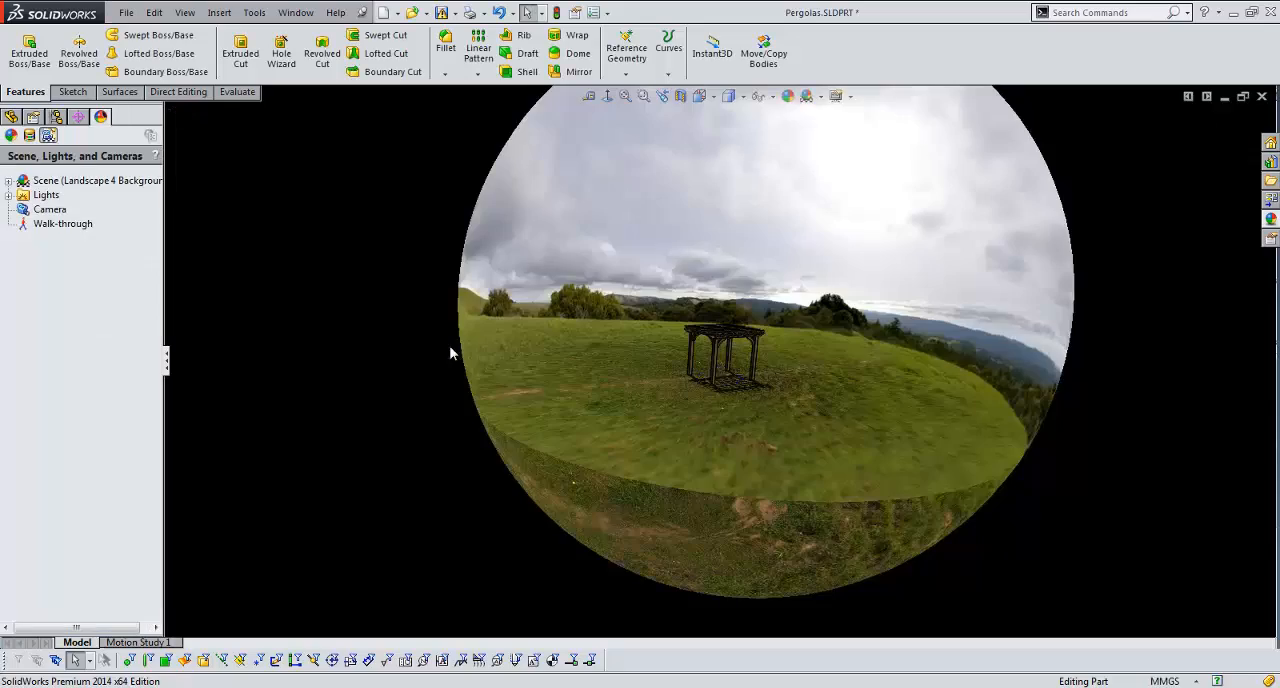
Step: Add a Sunlight to the pergola scene's lights
scroll(740, 357, "down", 5)
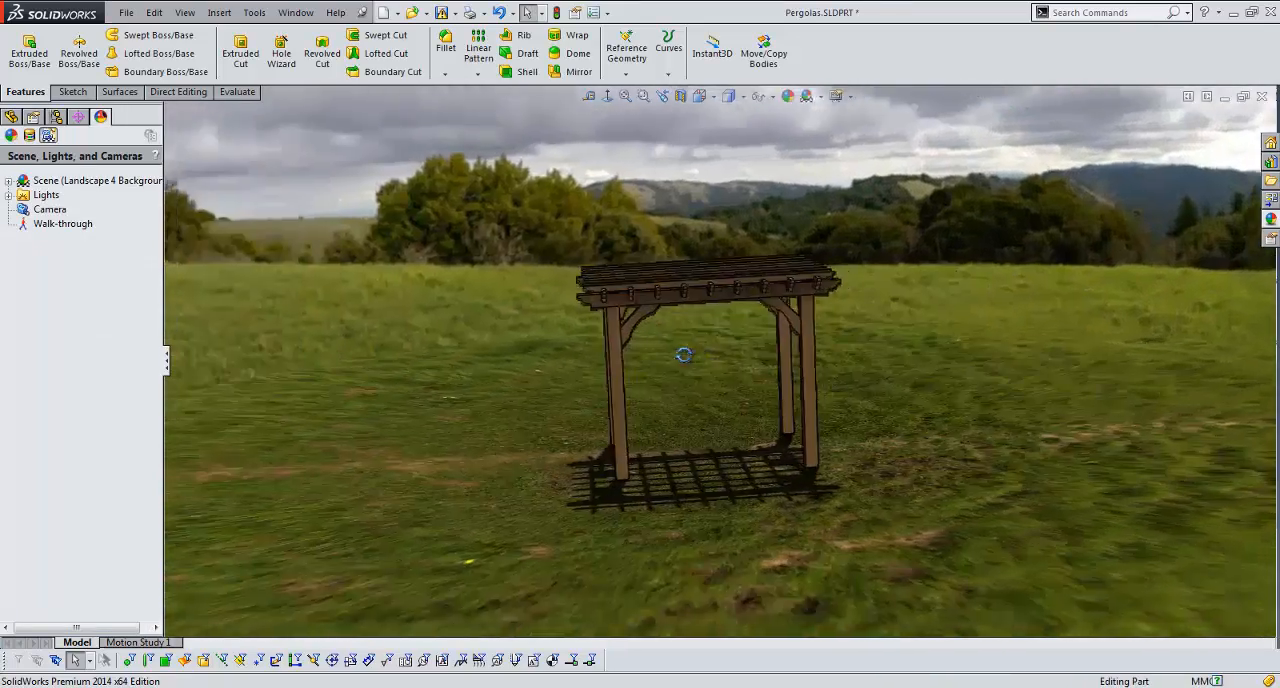
middle_click_drag(683, 355, 603, 420)
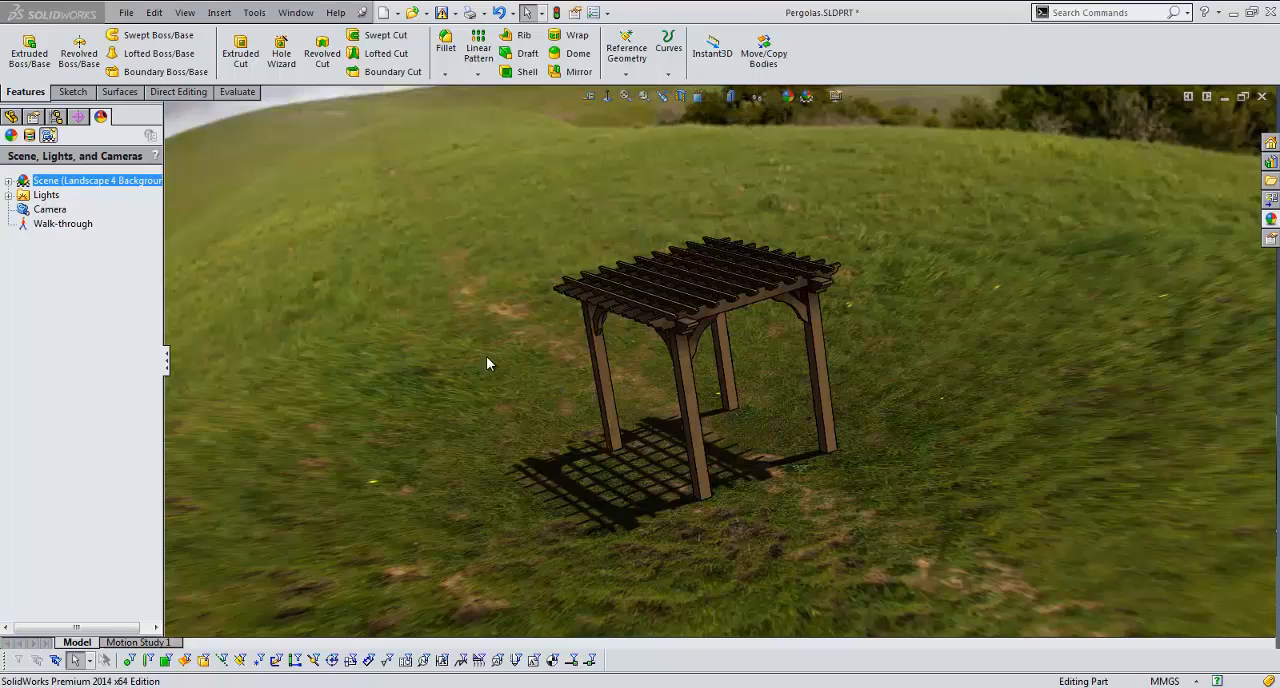
left_click(9, 195)
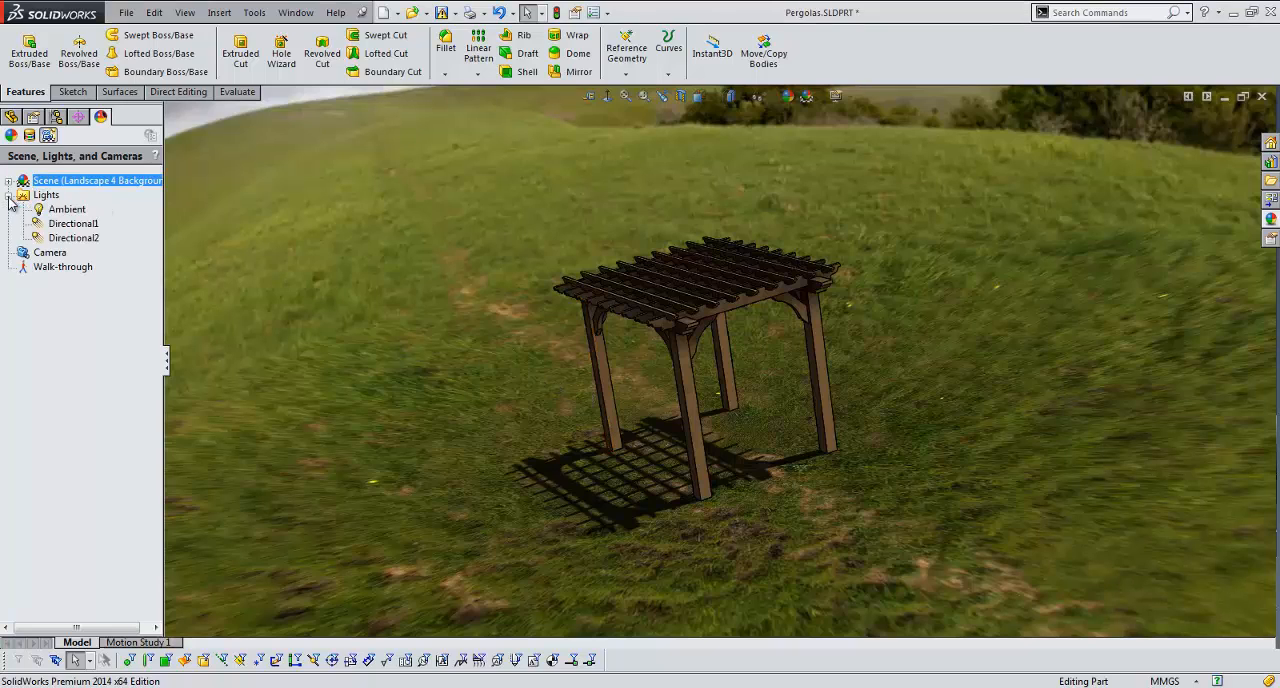
left_click(72, 239)
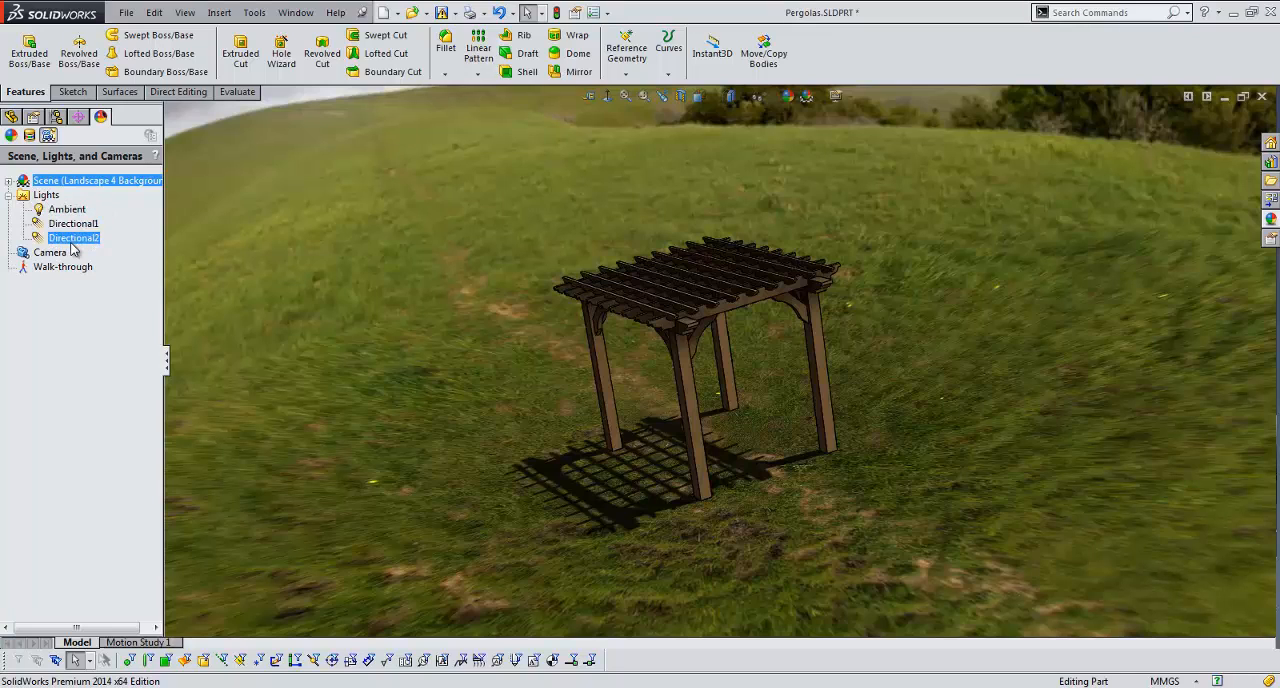
right_click(50, 197)
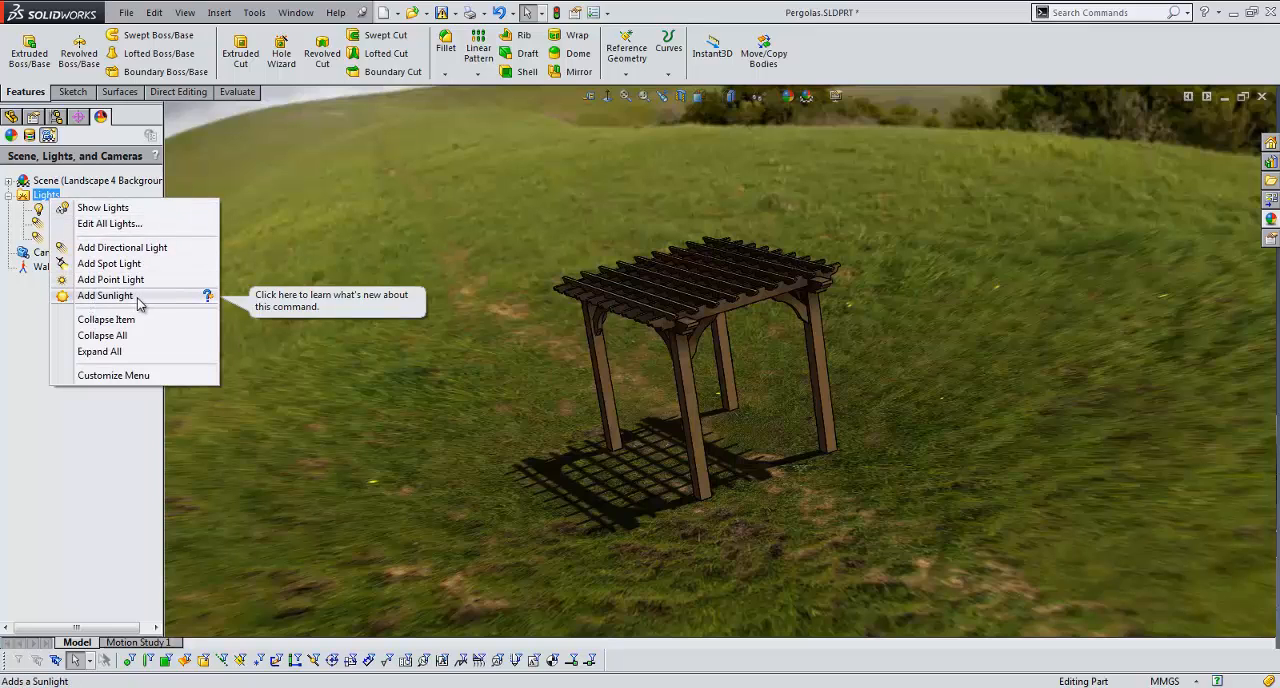
left_click(138, 296)
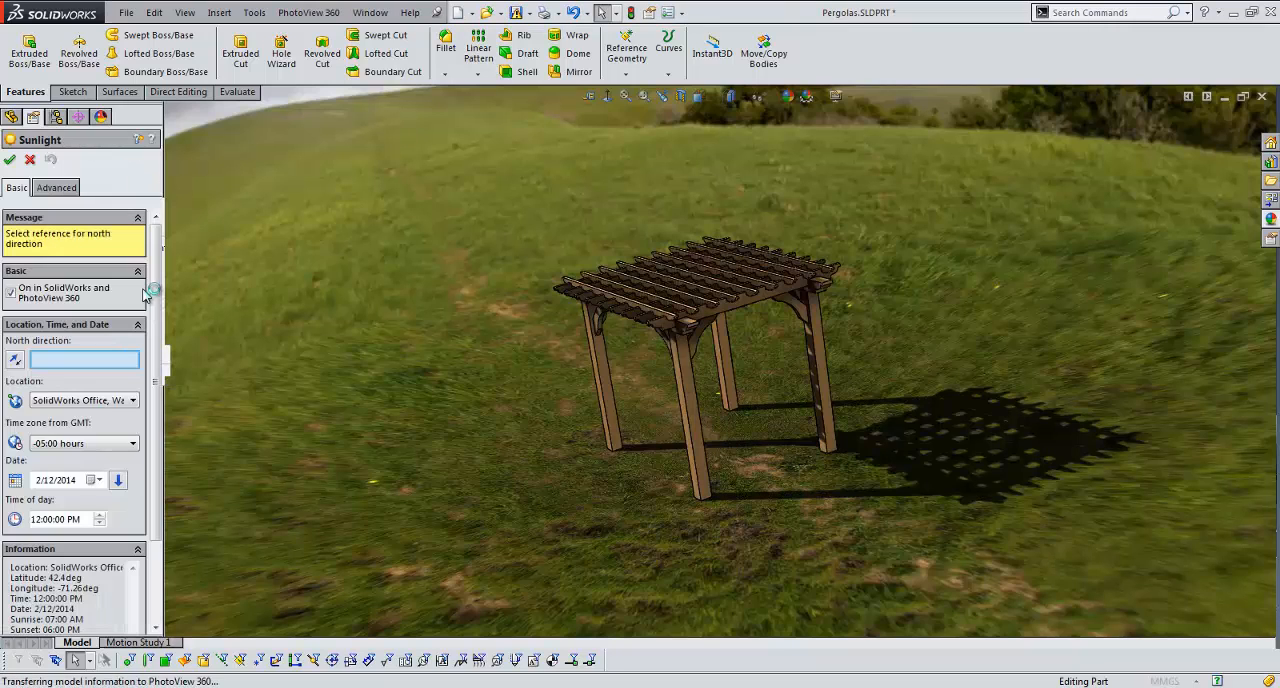
Step: Set the sunlight's north direction along the outermost roof slat's edge, keep the SolidWorks Office, Waltham MA location, and accept the sunlight
left_click_drag(156, 278, 154, 294)
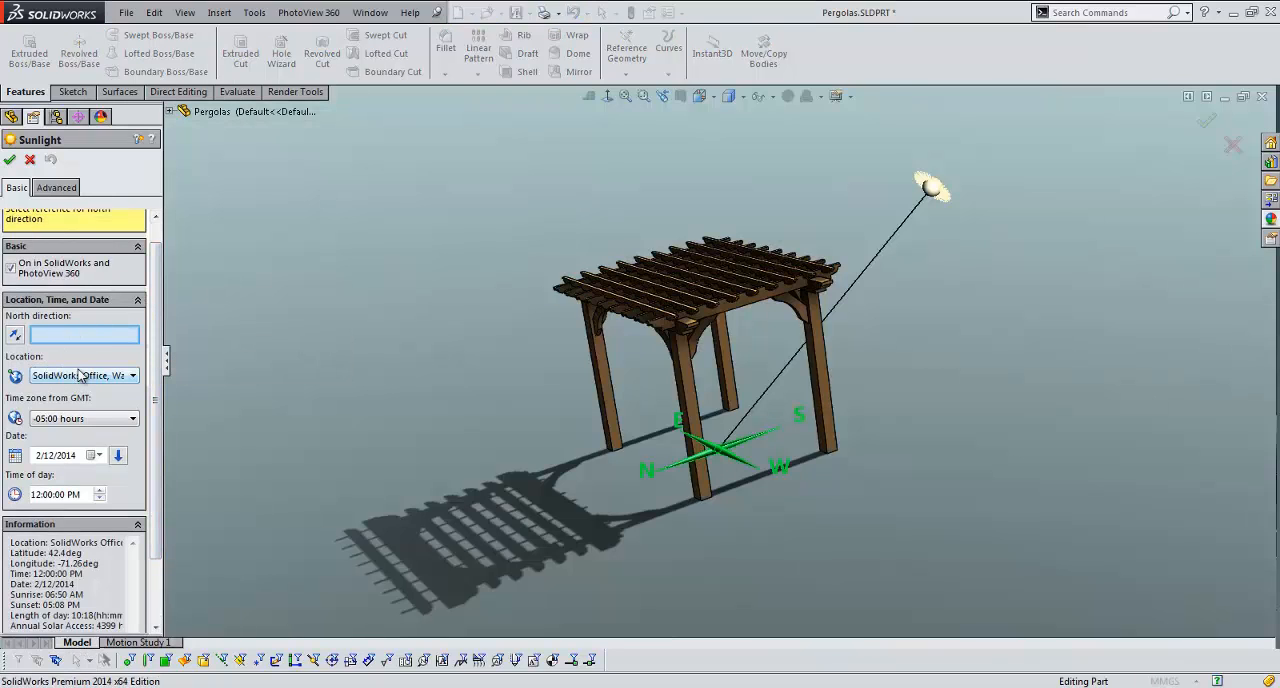
left_click(108, 376)
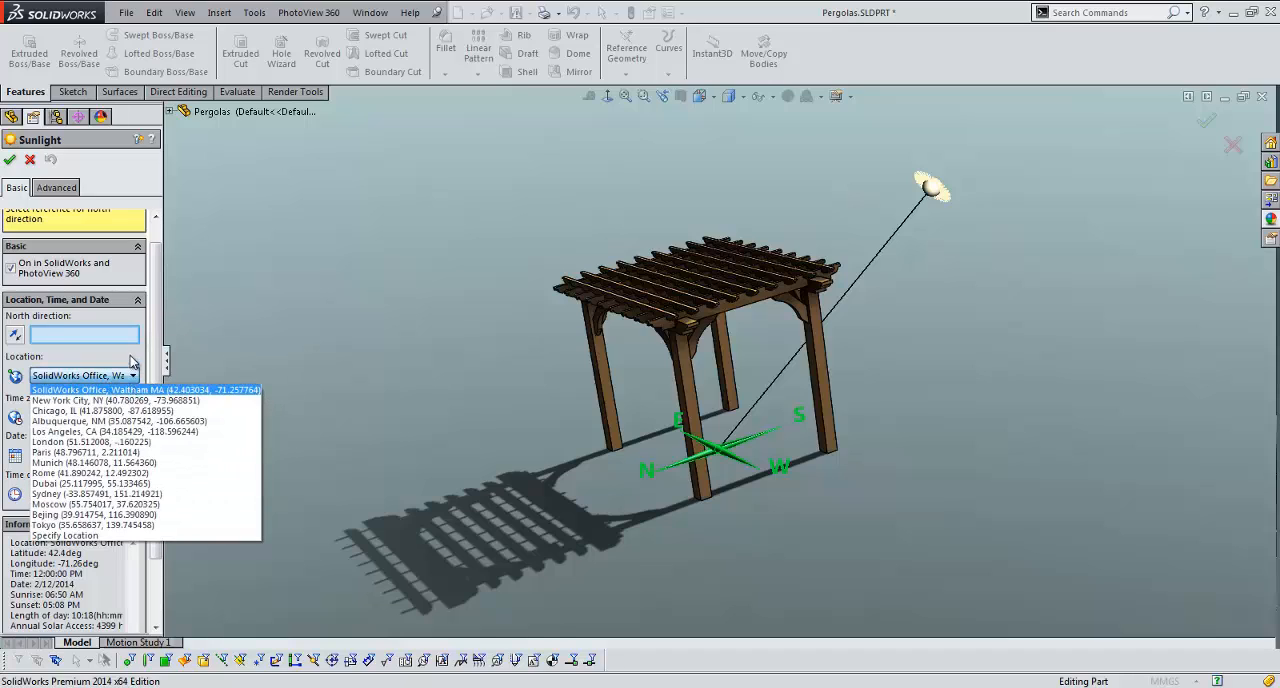
left_click(130, 357)
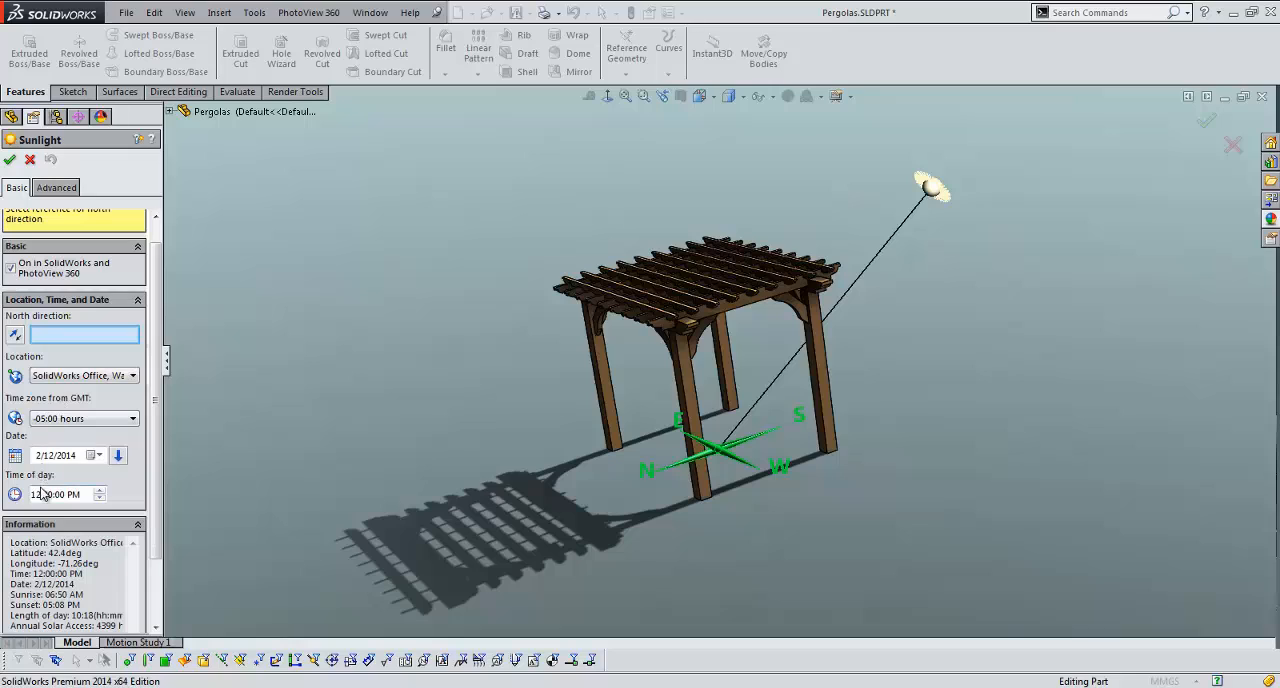
left_click(608, 294)
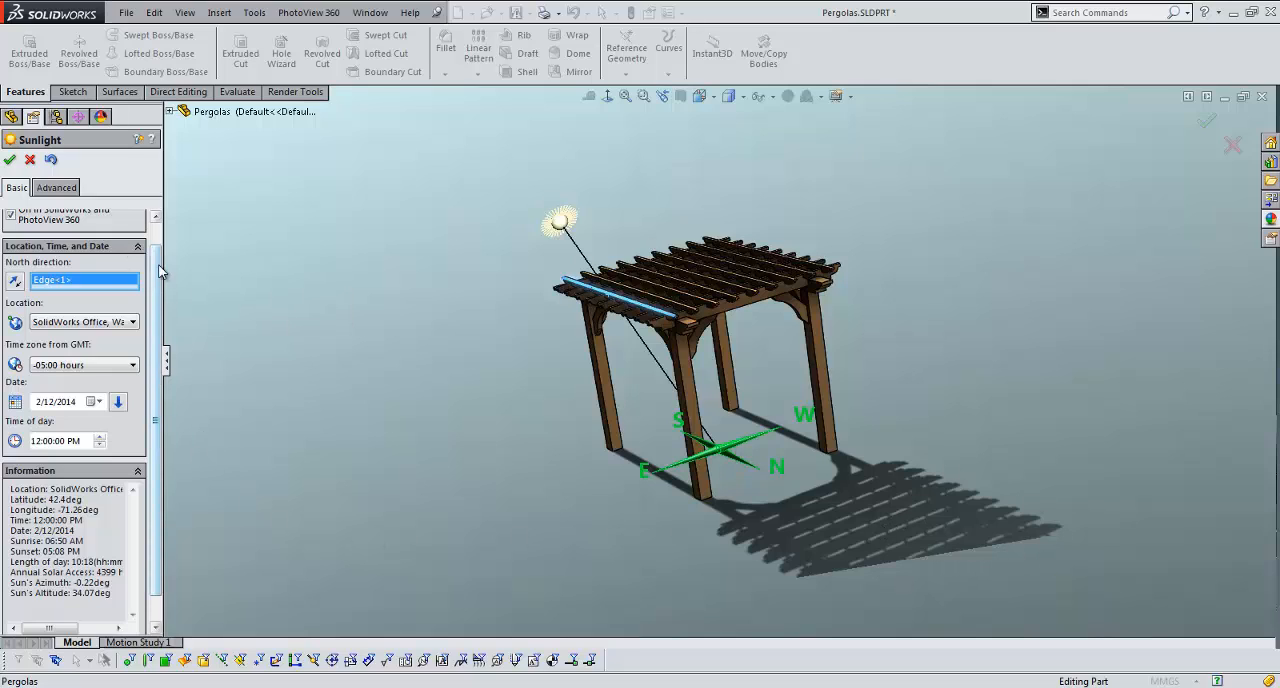
left_click_drag(156, 267, 157, 292)
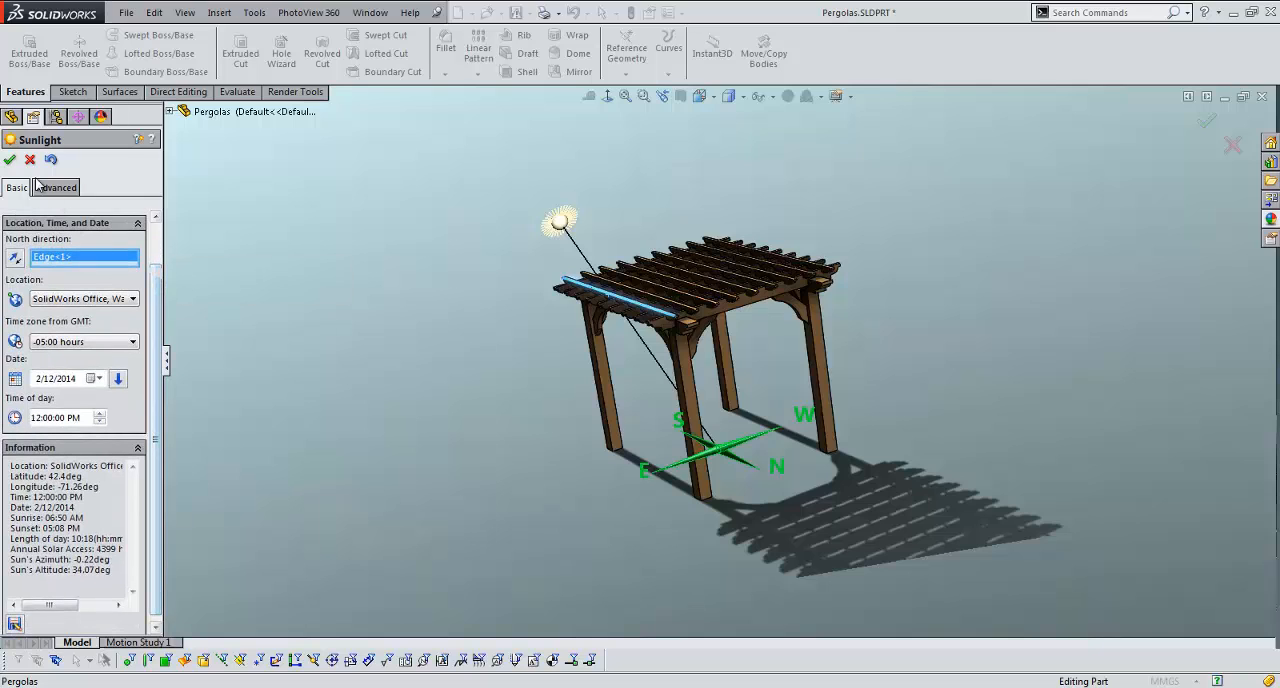
left_click(10, 161)
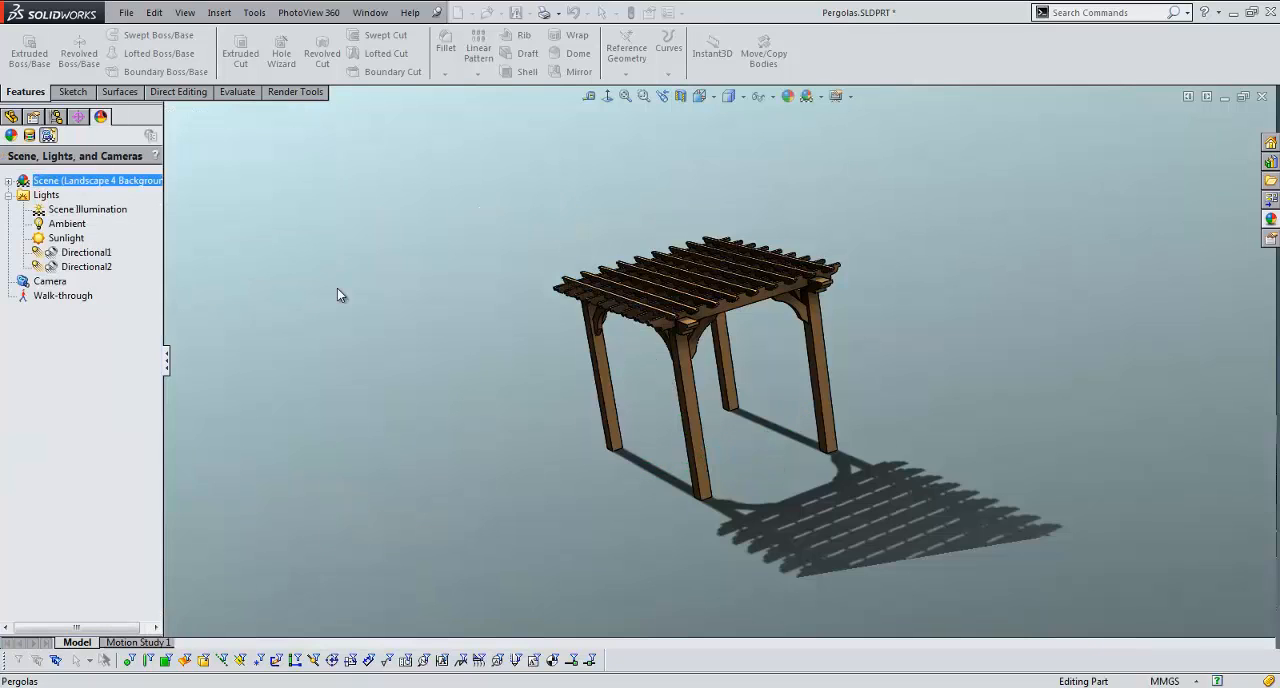
Step: In Motion Study 1, start a Solar Access Study animation of the Fixed date, variable time type
middle_click_drag(450, 339, 483, 355)
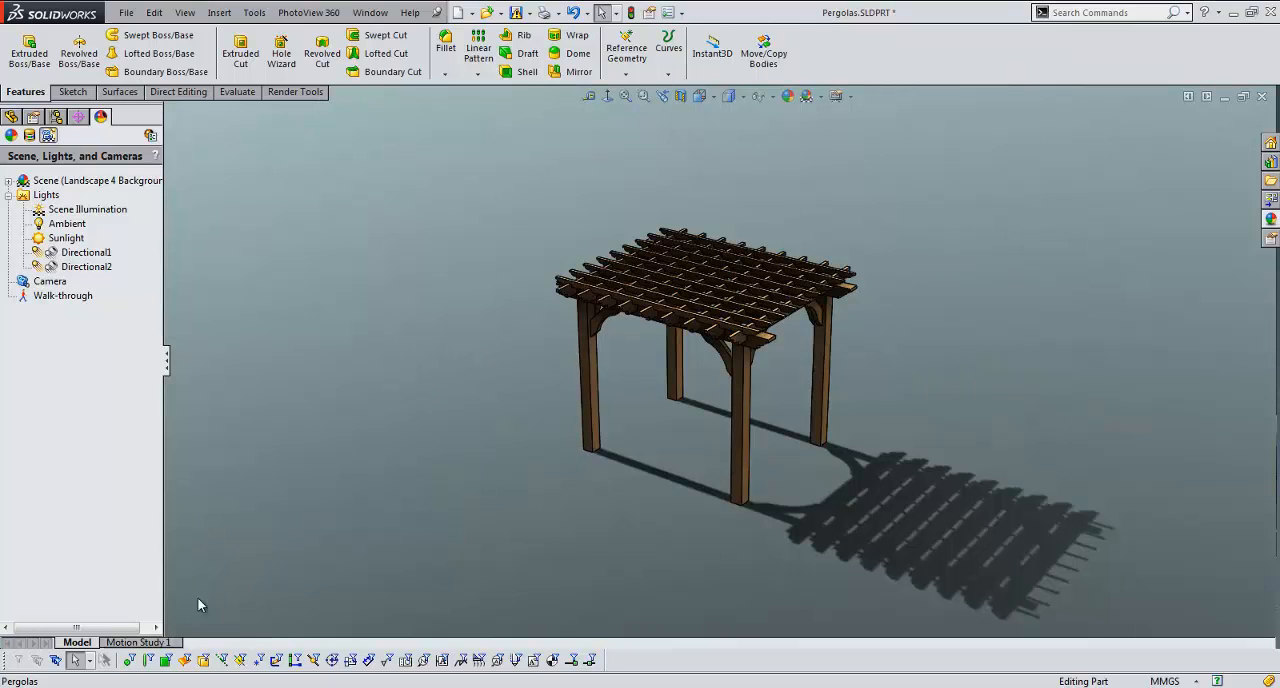
left_click(138, 642)
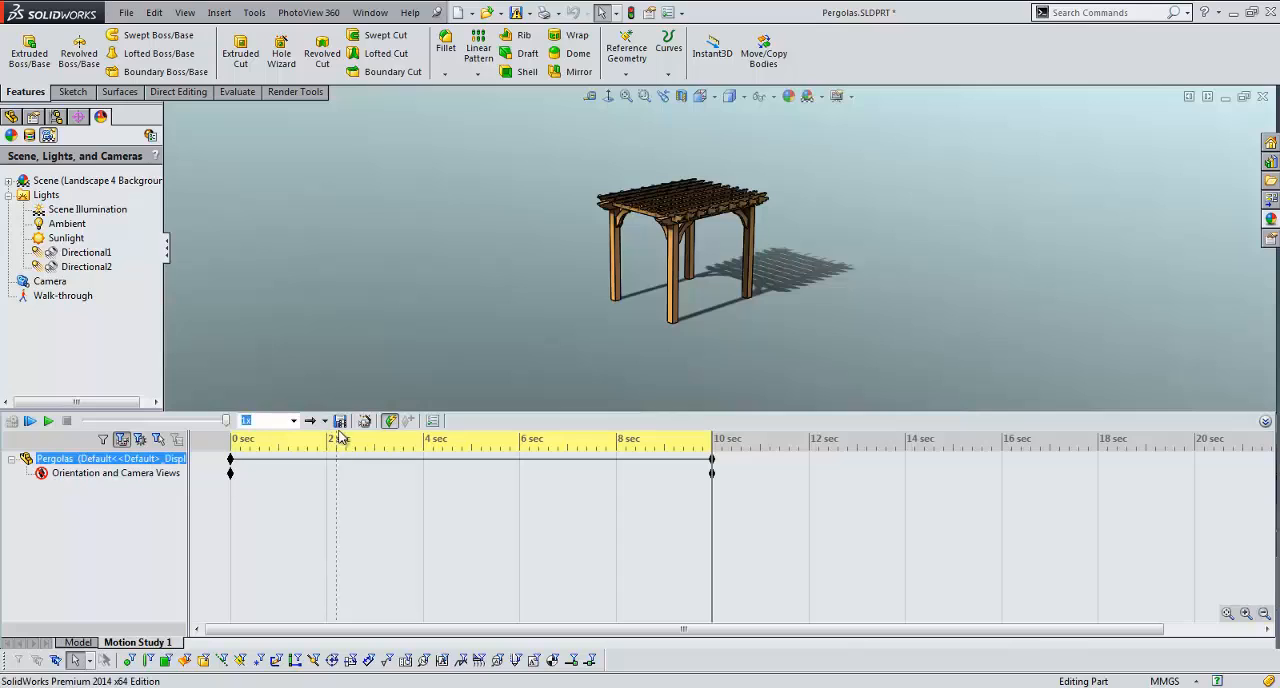
left_click(364, 422)
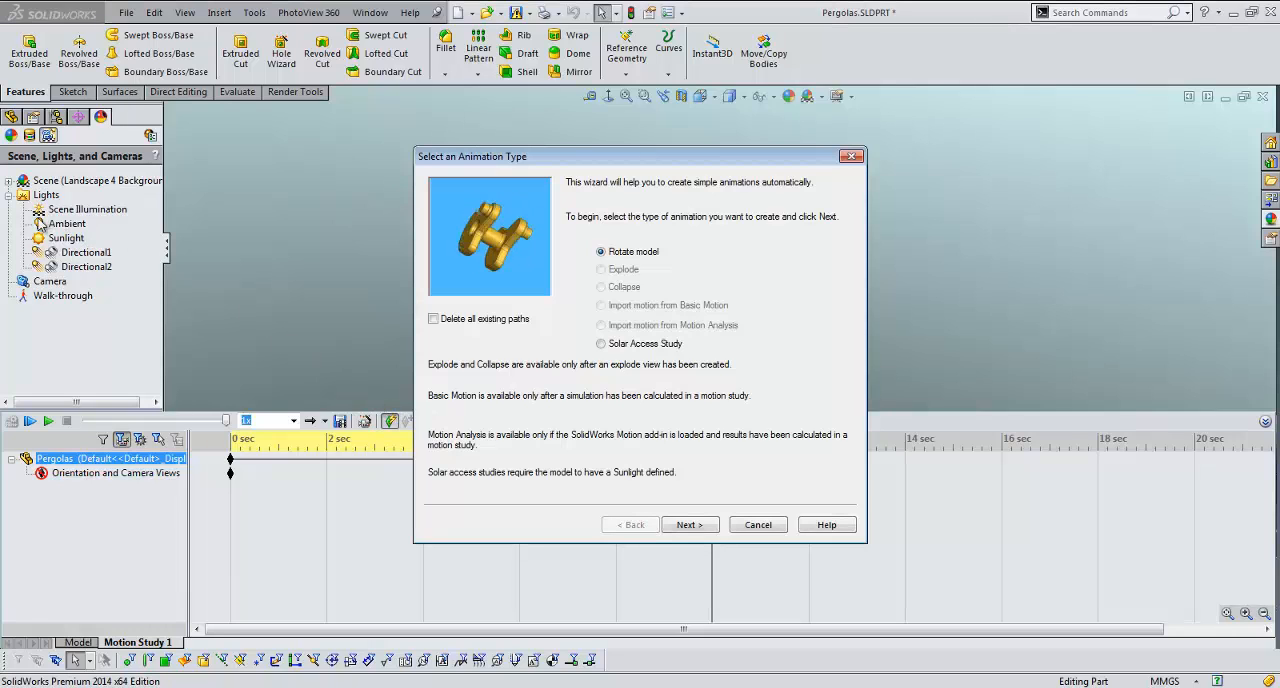
left_click(604, 345)
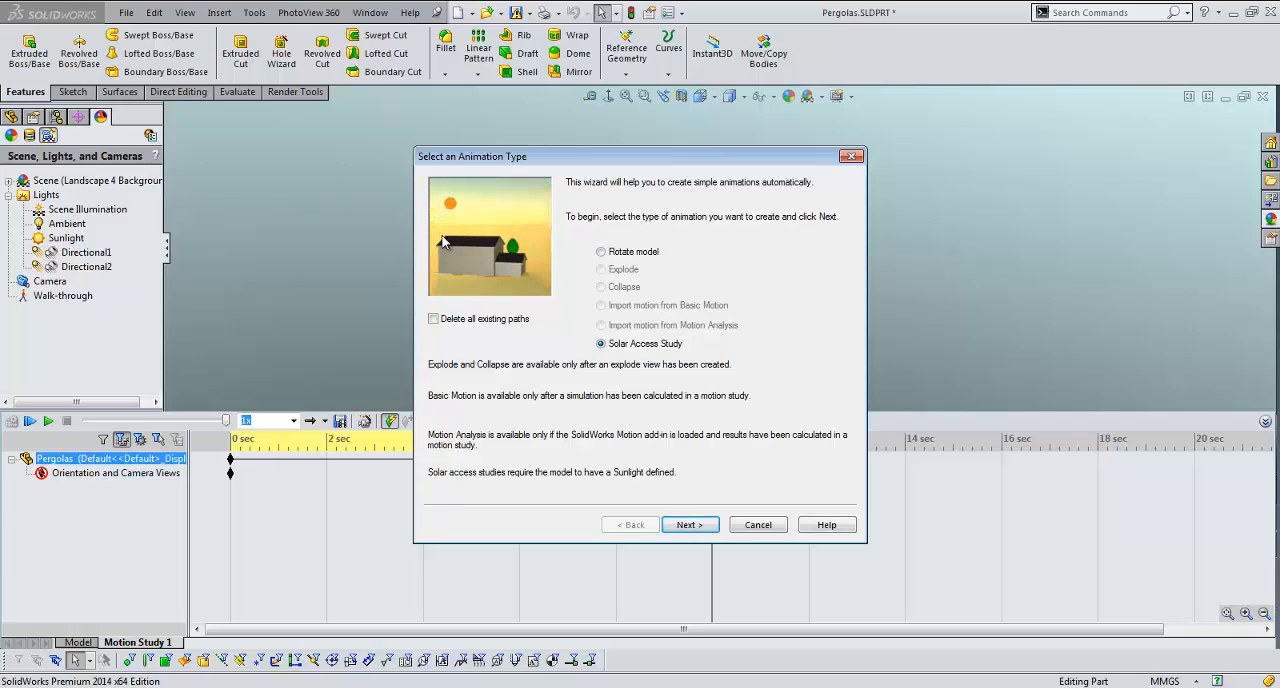
left_click(686, 525)
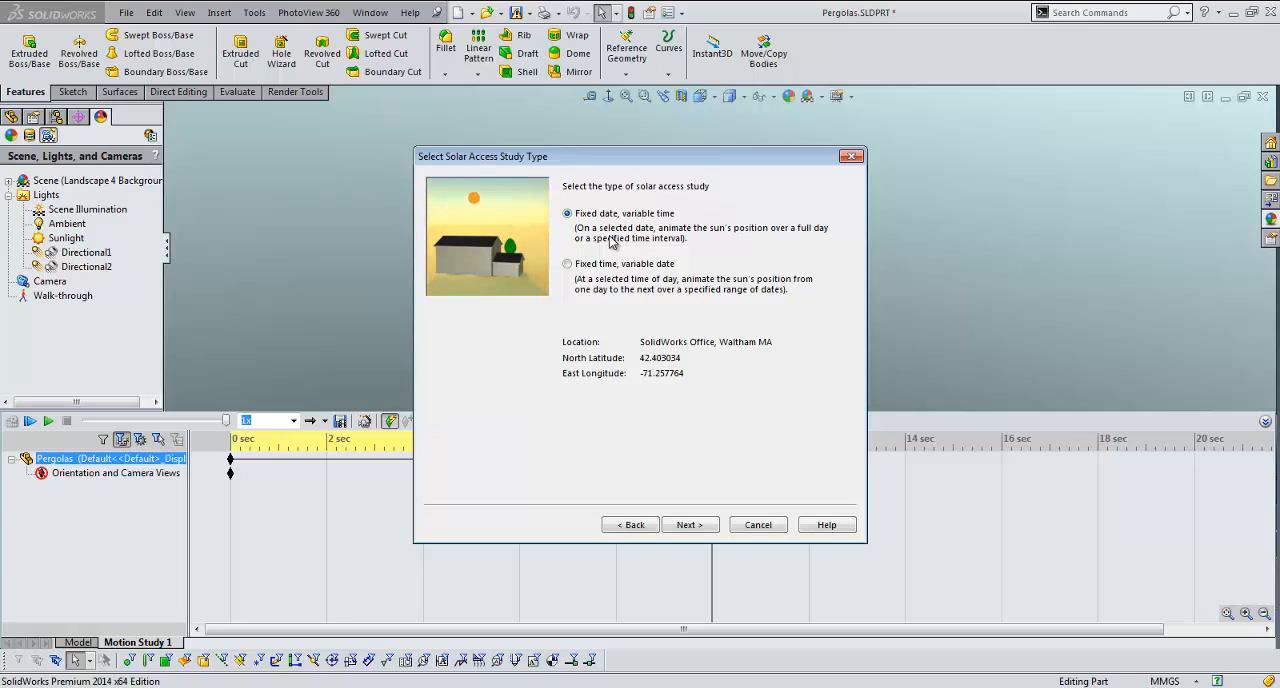
left_click(697, 524)
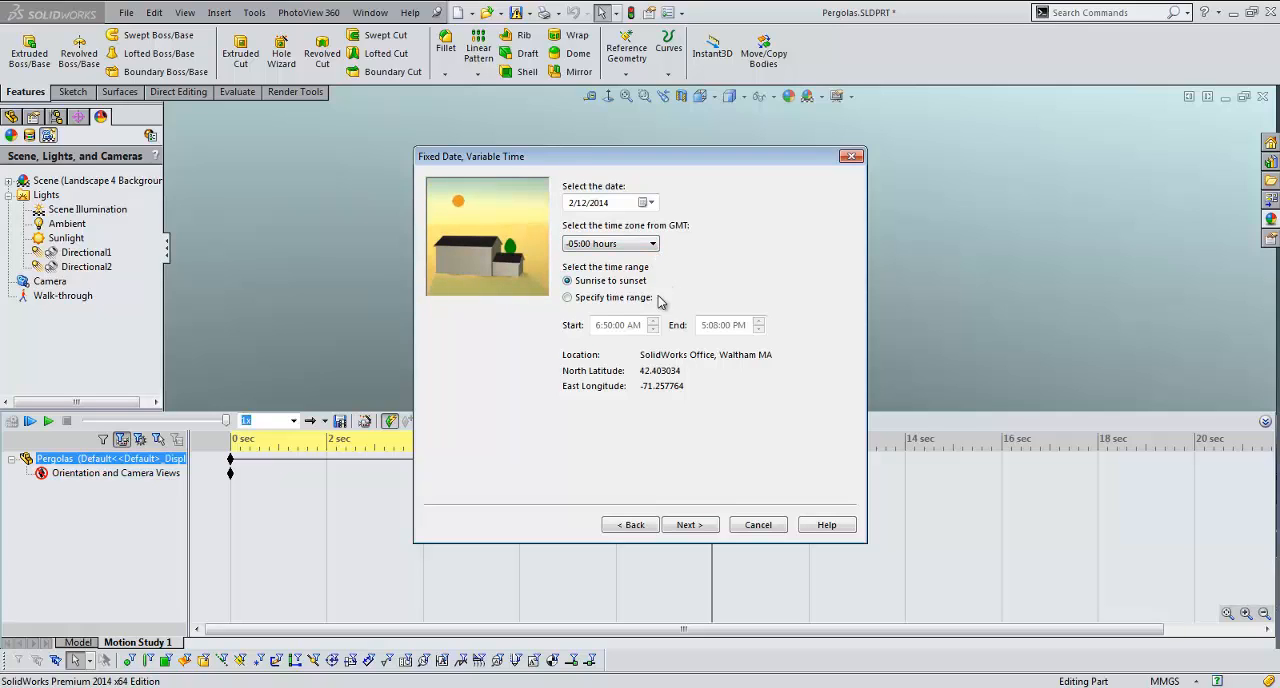
Step: Complete the solar study for 2/12/2014 from sunrise to sunset, with a 10-second duration and a start time of 10 seconds
left_click(686, 526)
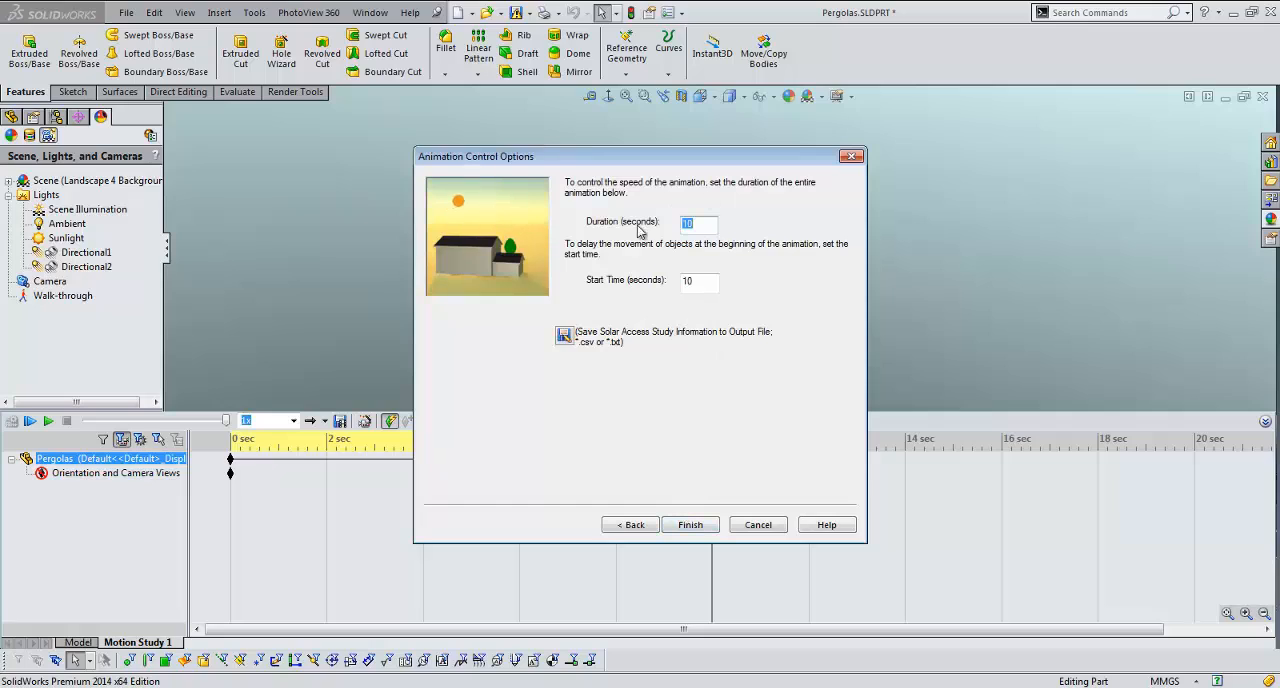
left_click(689, 528)
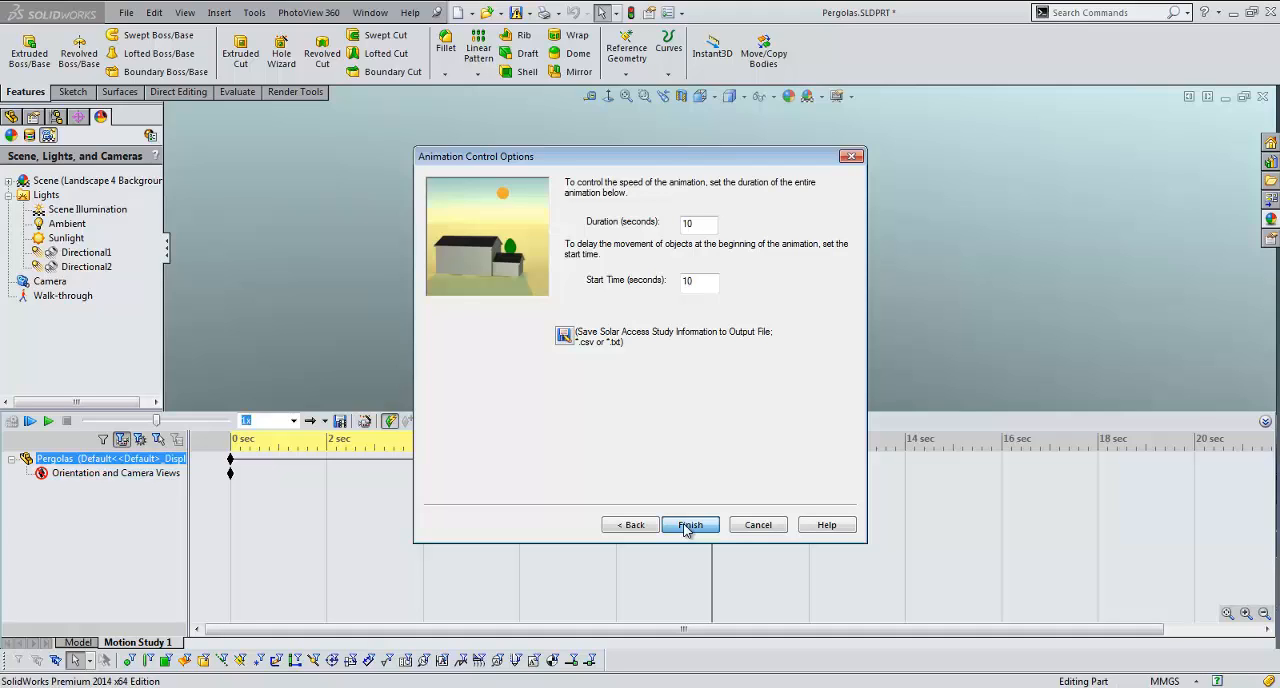
left_click(689, 526)
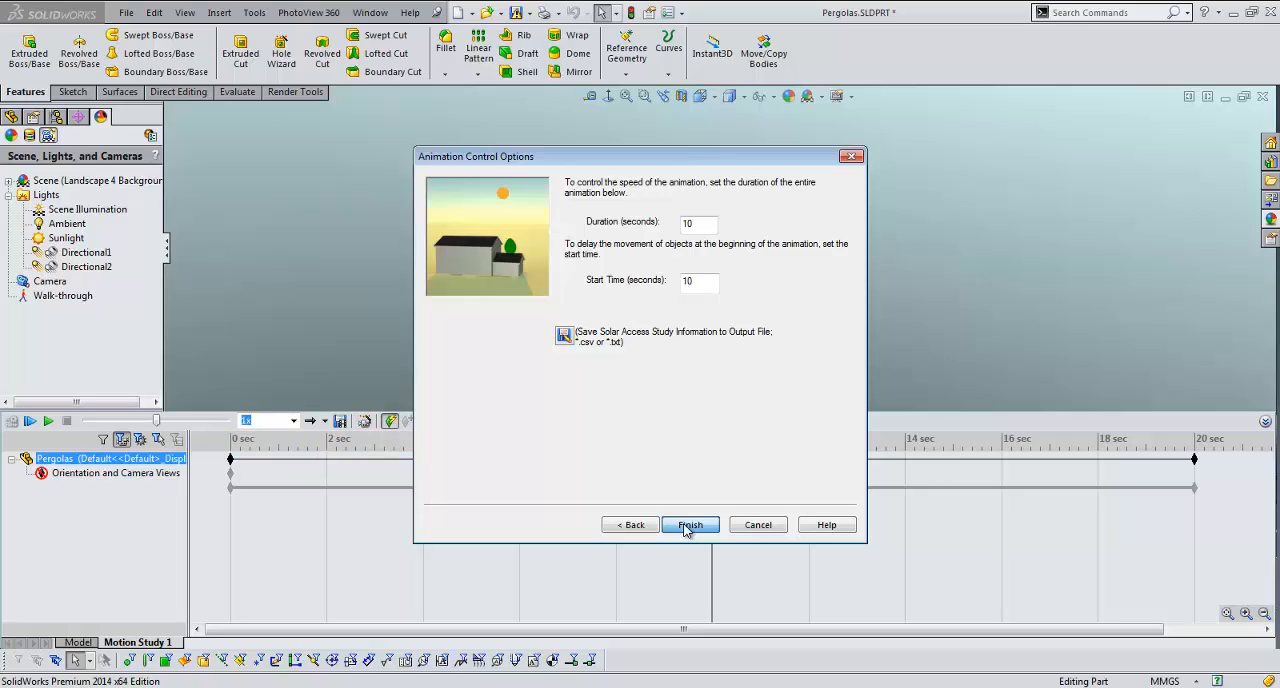
left_click(689, 526)
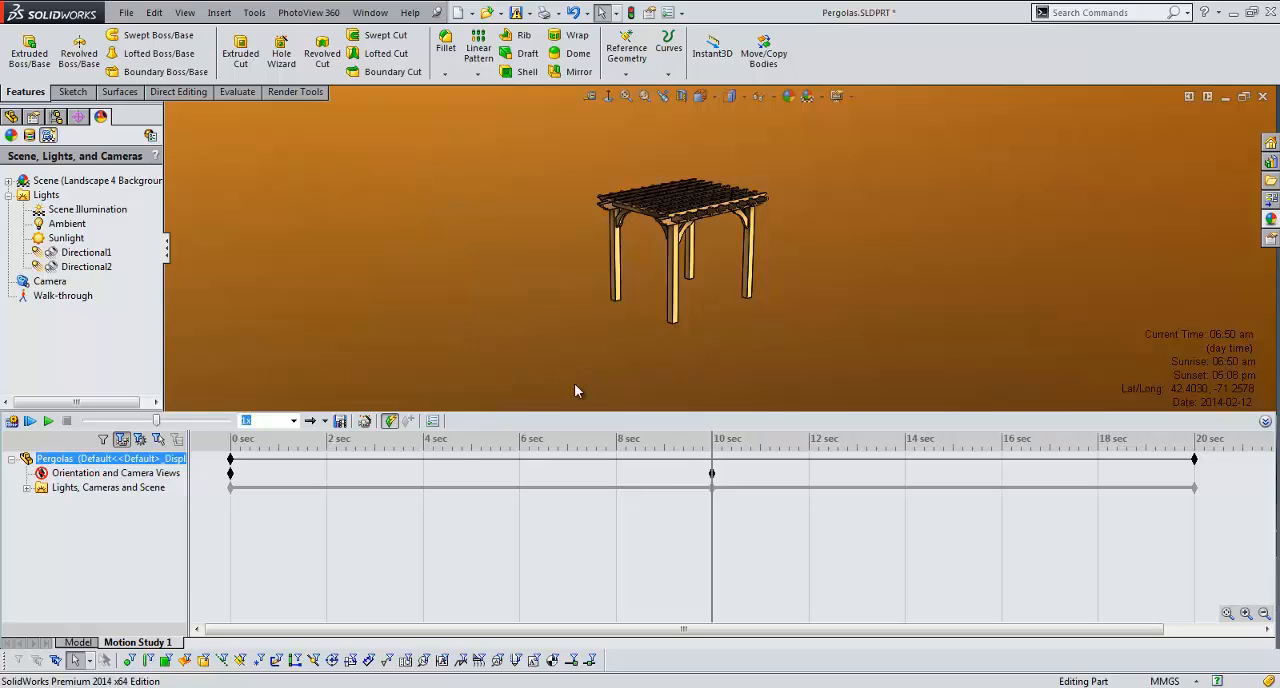
Step: Move the motion study's time bar to 0 seconds and play the solar access animation
left_click(708, 448)
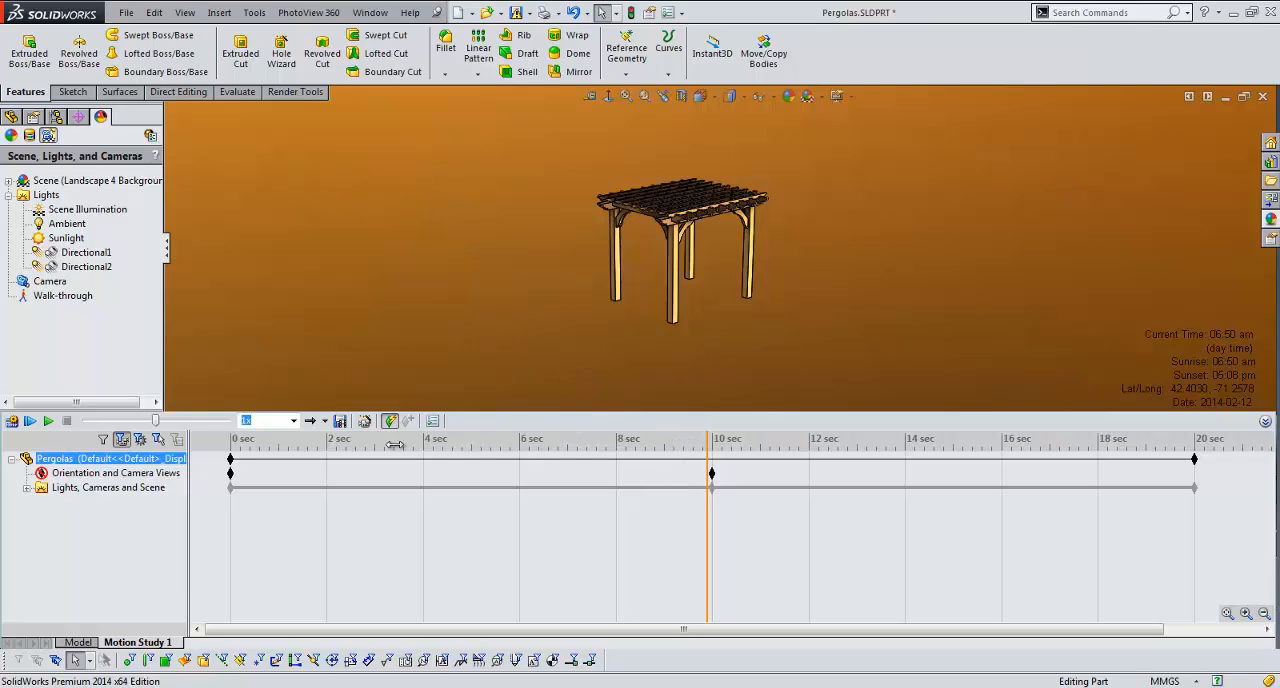
left_click(225, 438)
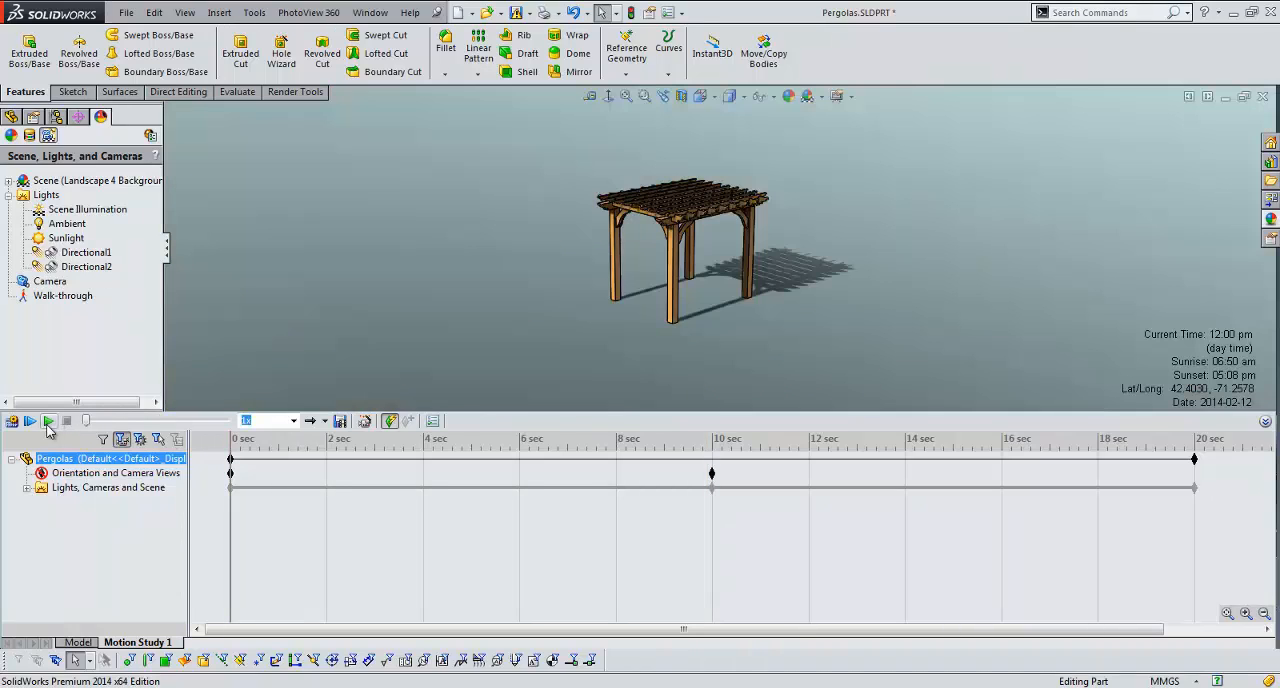
left_click(48, 421)
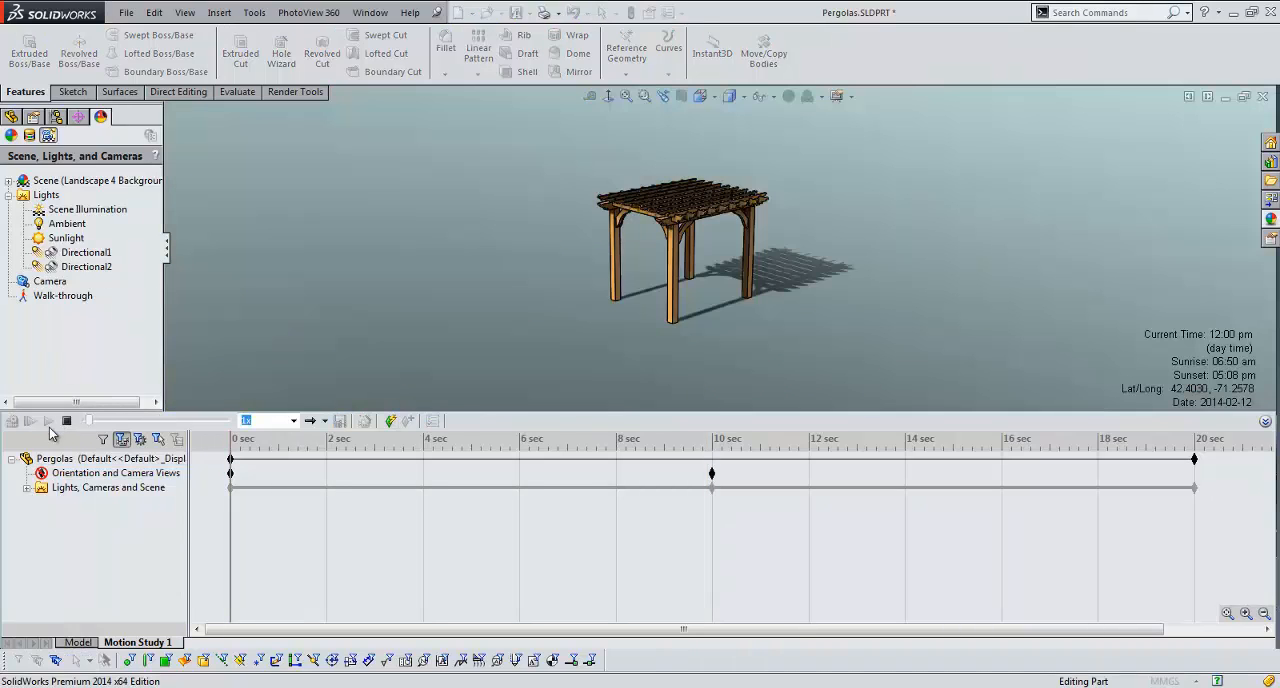